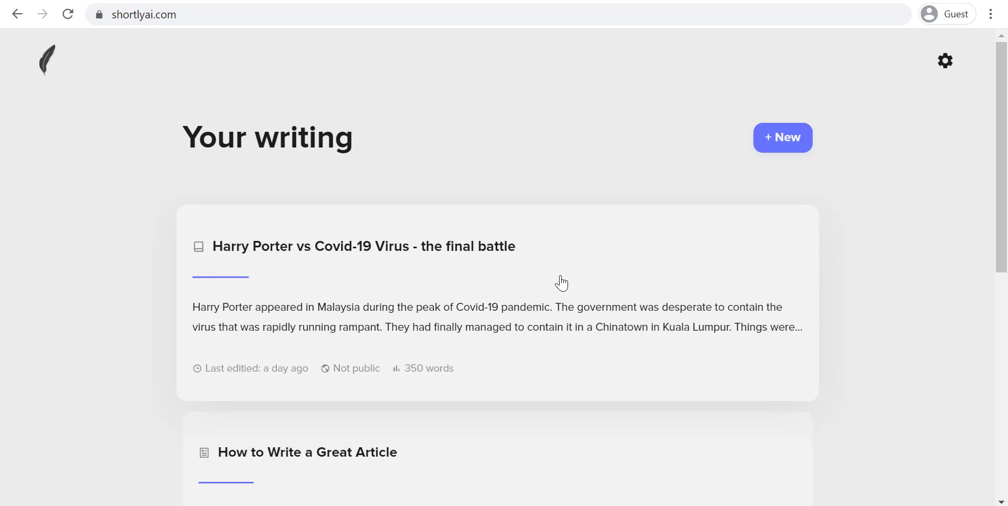
- Browse the existing writings and start a new document of the article/blog type
{"action": "scroll", "coordinate": [561, 283], "scroll_direction": "down", "scroll_amount": 3}
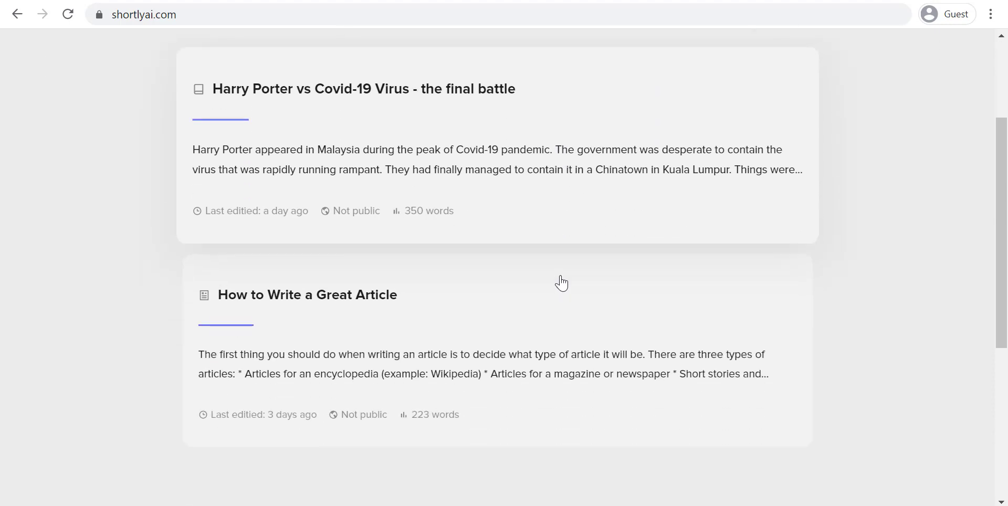
{"action": "scroll", "coordinate": [527, 195], "scroll_direction": "up", "scroll_amount": 3}
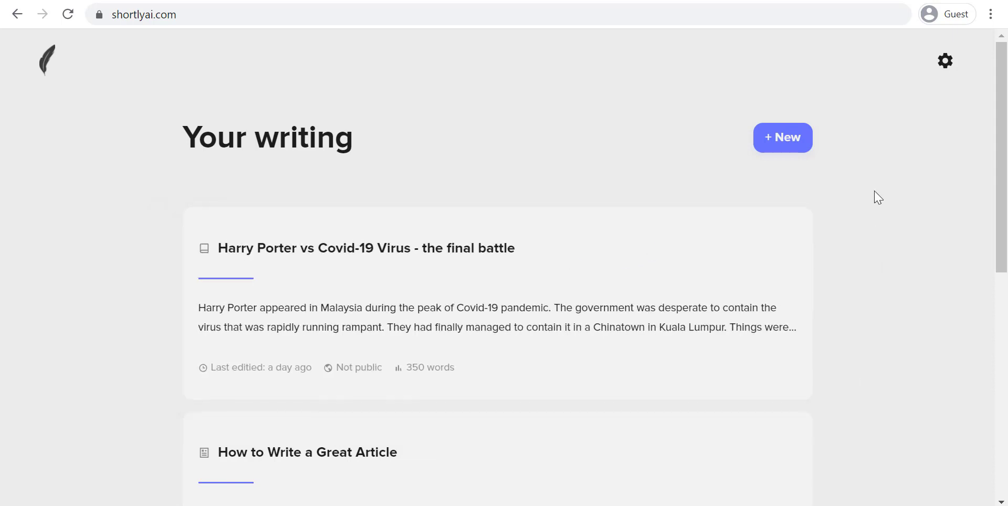
{"action": "left_click", "coordinate": [798, 149]}
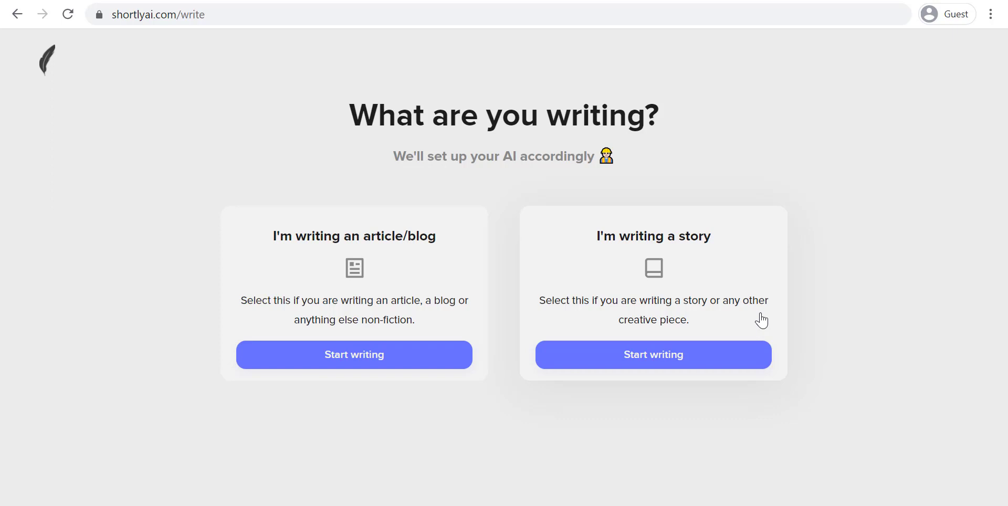
{"action": "left_click", "coordinate": [399, 357]}
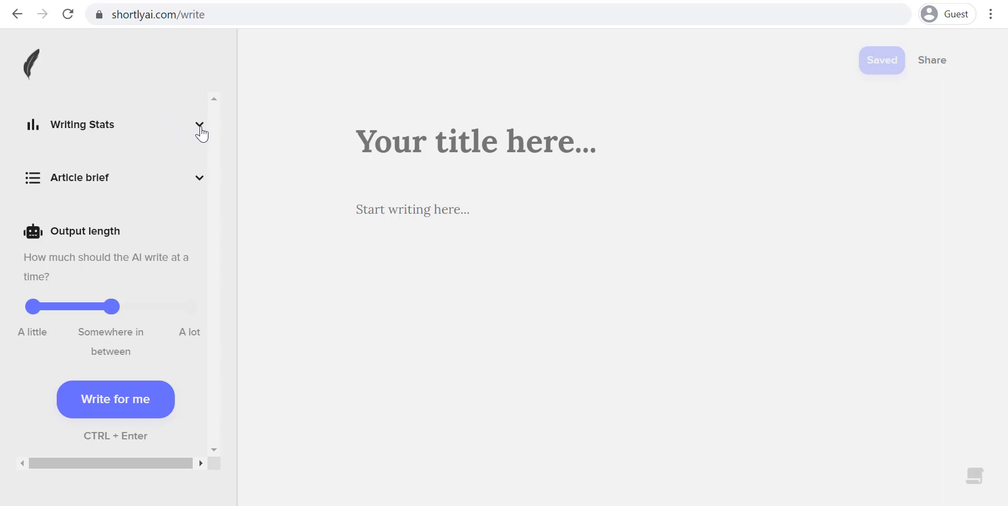
- Expand the Writing Stats and Article brief sections of the new article, checking the Postpace outline in between
{"action": "left_click", "coordinate": [200, 128]}
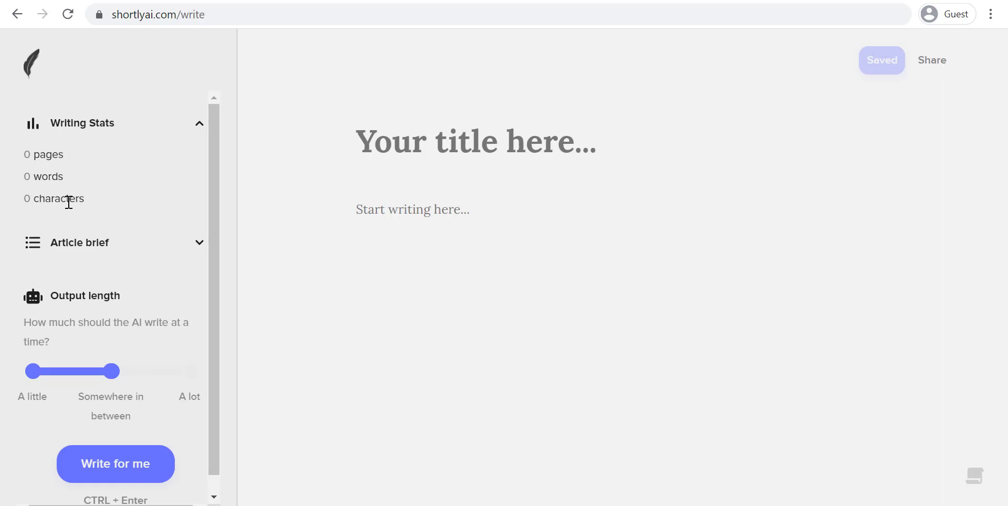
{"action": "left_click", "coordinate": [199, 245]}
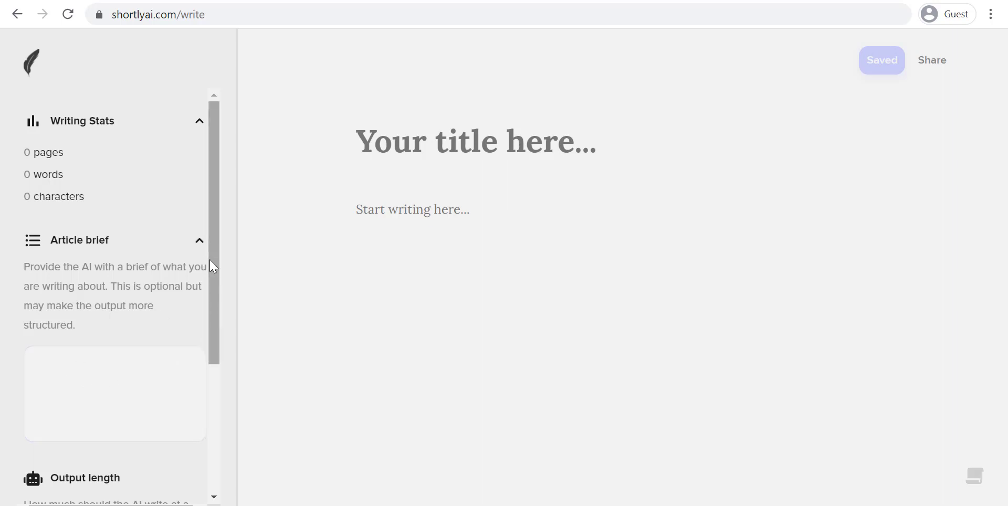
{"action": "left_click", "coordinate": [201, 243]}
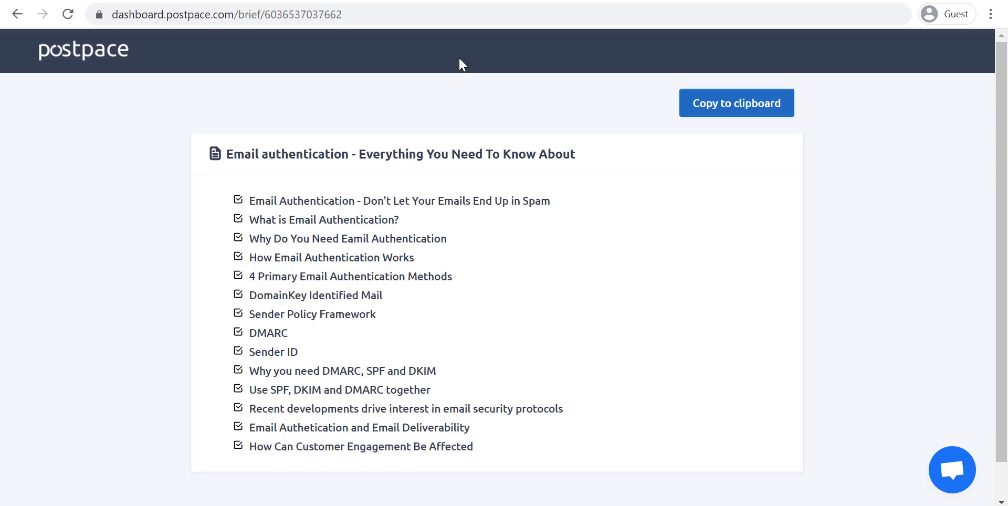
{"action": "left_click", "coordinate": [292, 2]}
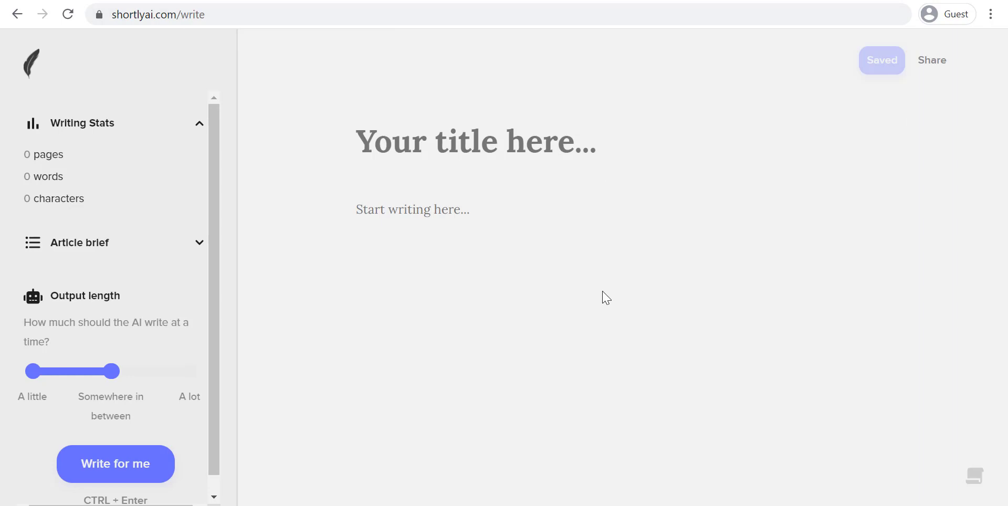
{"action": "left_click", "coordinate": [199, 243]}
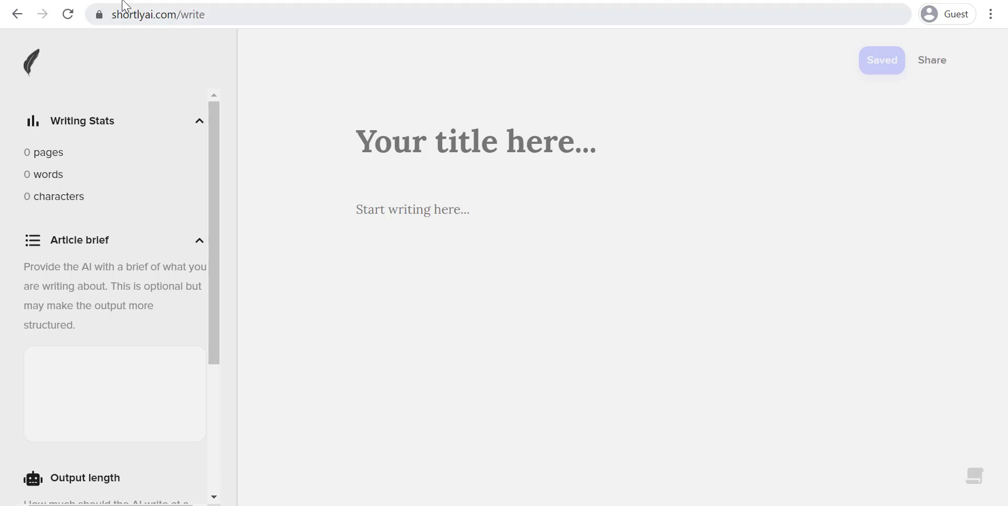
- Copy the title "Email authentication - Everything You Need To Know About" from the Postpace brief into the ShortlyAI article's title as plain text
{"action": "left_click", "coordinate": [124, 1]}
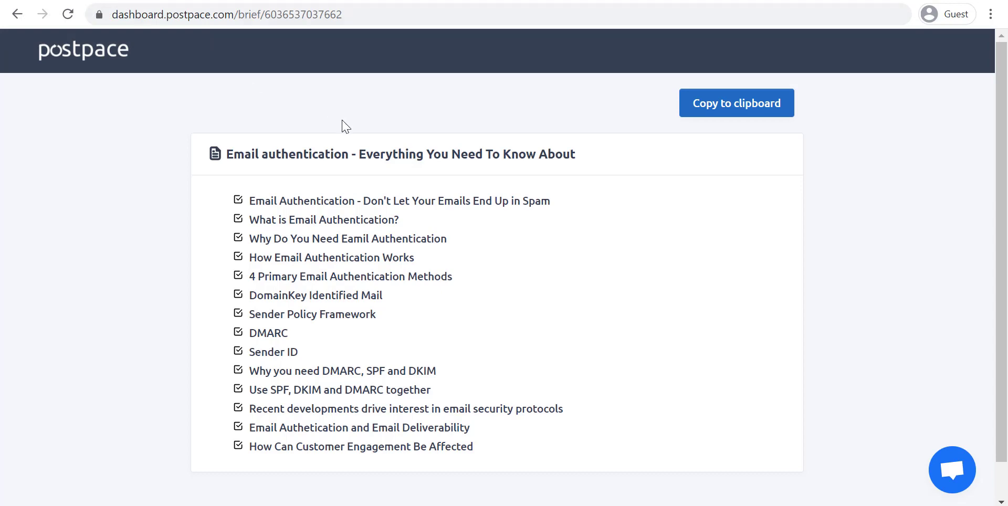
{"action": "left_click_drag", "start_coordinate": [588, 154], "coordinate": [225, 153]}
{"action": "right_click", "coordinate": [240, 149]}
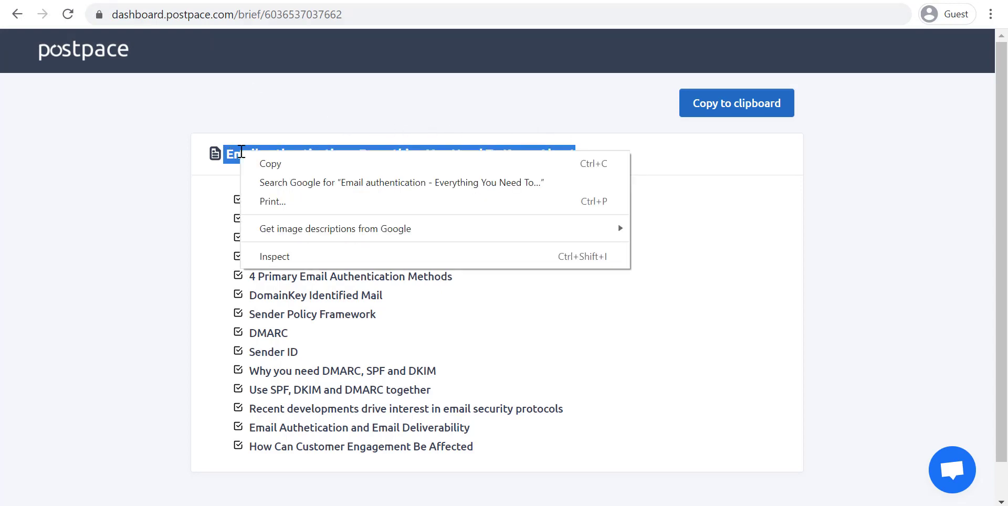
{"action": "left_click", "coordinate": [279, 164]}
{"action": "left_click", "coordinate": [288, 2]}
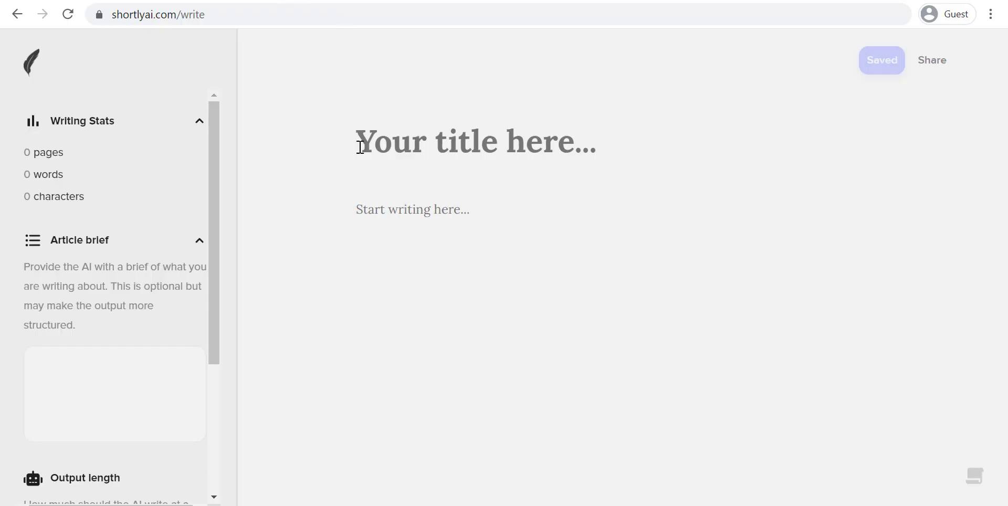
{"action": "left_click", "coordinate": [366, 135]}
{"action": "right_click", "coordinate": [366, 134]}
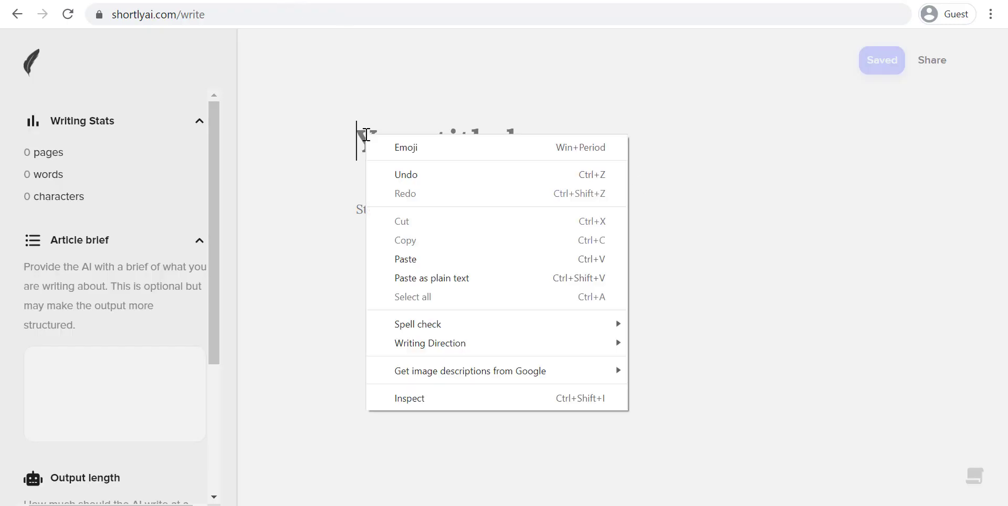
{"action": "left_click", "coordinate": [441, 283]}
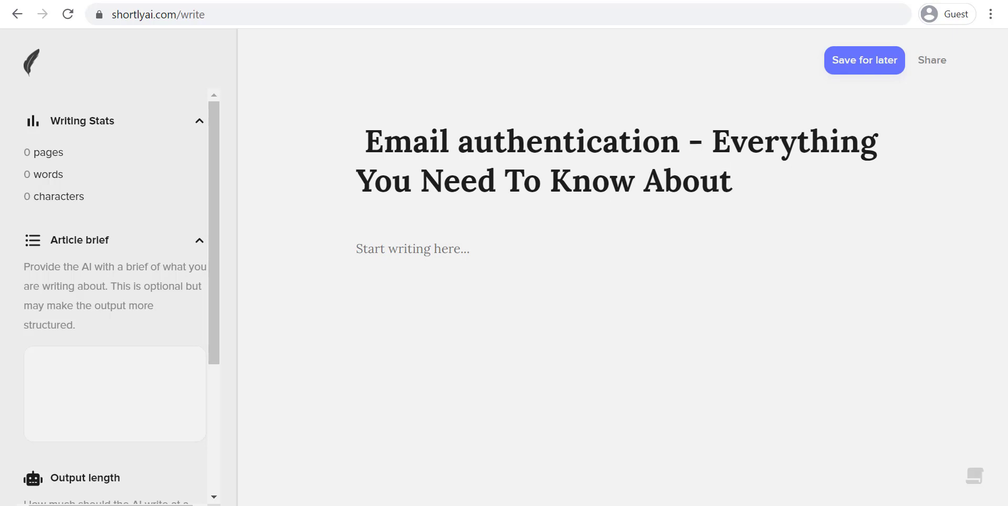
- Paste the copied description beginning "Email authentication covers everything, including security" as the article brief, and collapse the Article brief and Writing Stats sections
{"action": "left_click", "coordinate": [137, 365]}
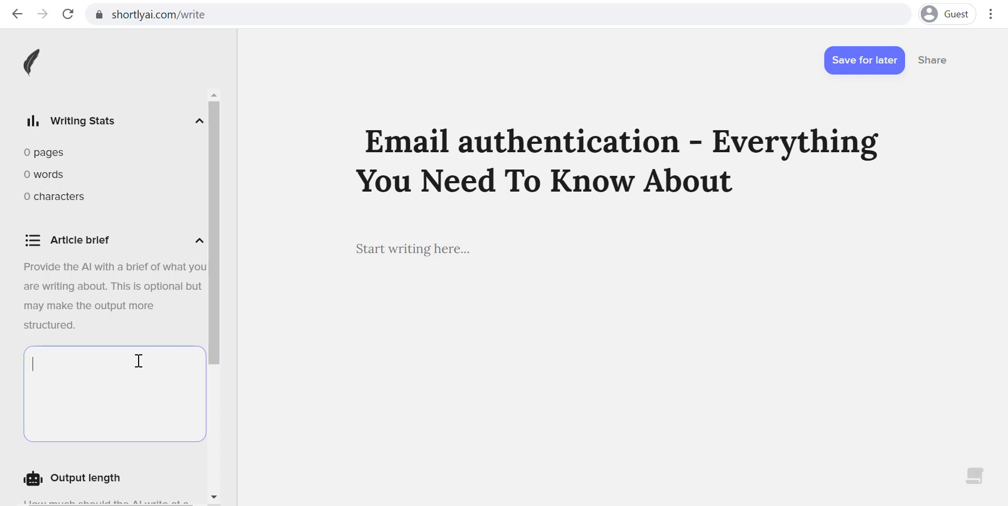
{"action": "right_click", "coordinate": [137, 362]}
{"action": "left_click", "coordinate": [215, 229]}
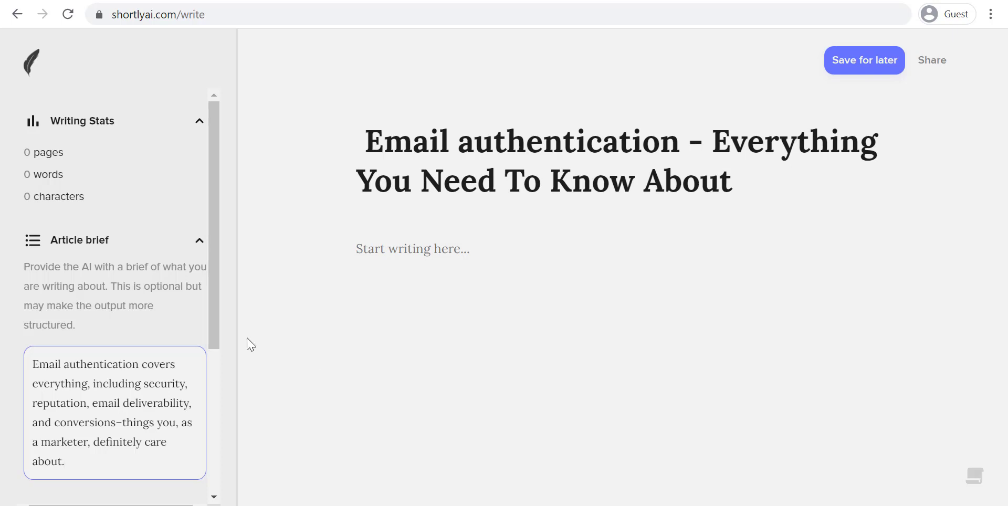
{"action": "left_click_drag", "start_coordinate": [214, 265], "coordinate": [218, 237]}
{"action": "left_click", "coordinate": [200, 157]}
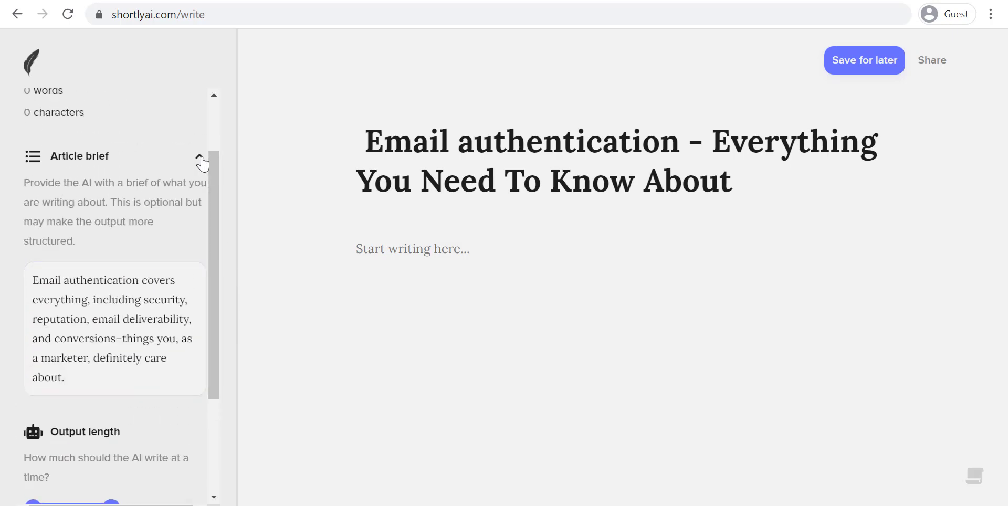
{"action": "left_click", "coordinate": [200, 107]}
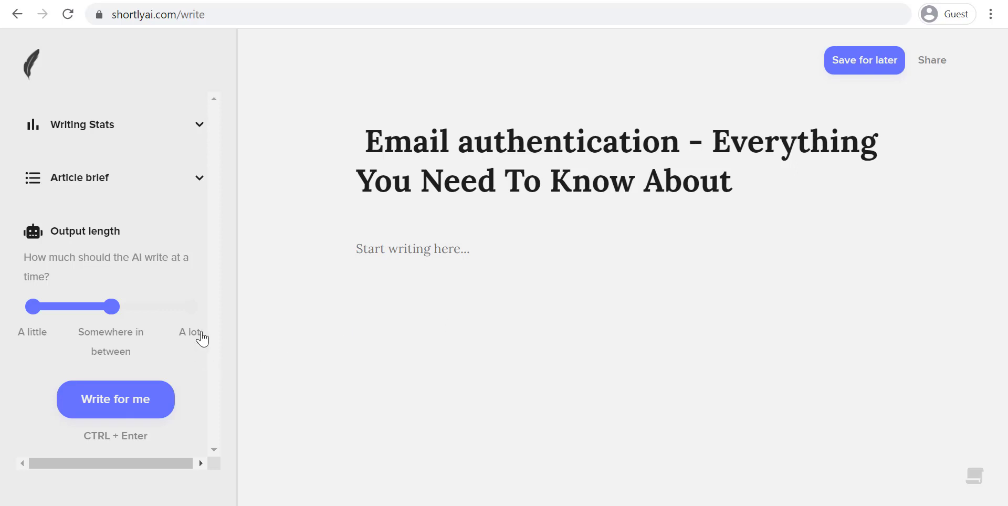
- Try the output lengths "A little" and "A lot", and set the length back to "Somewhere in between"
{"action": "left_click", "coordinate": [33, 306]}
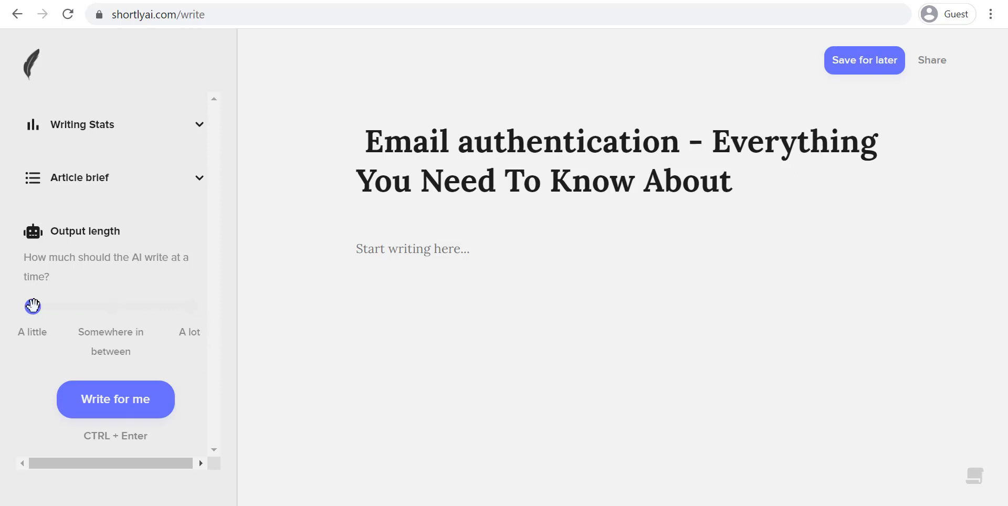
{"action": "left_click", "coordinate": [111, 306]}
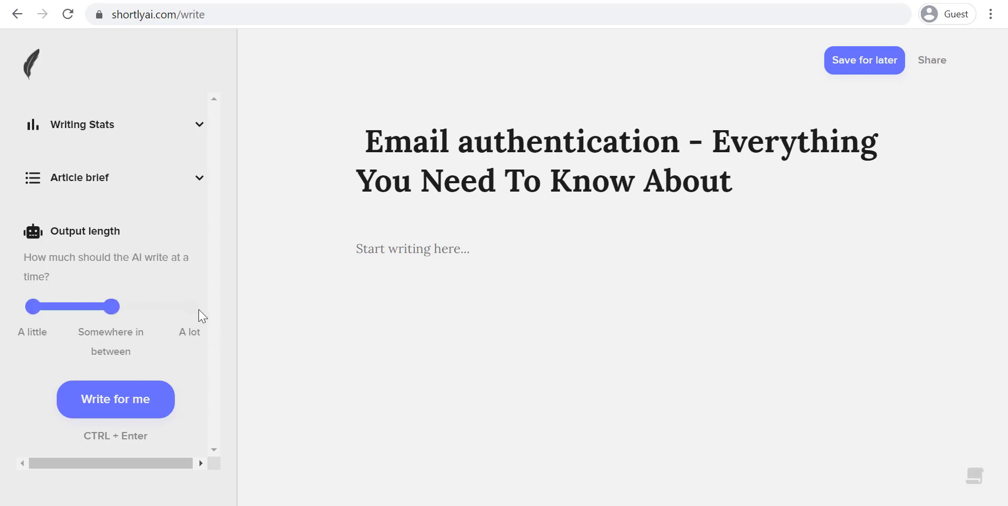
{"action": "left_click_drag", "start_coordinate": [112, 307], "coordinate": [198, 319]}
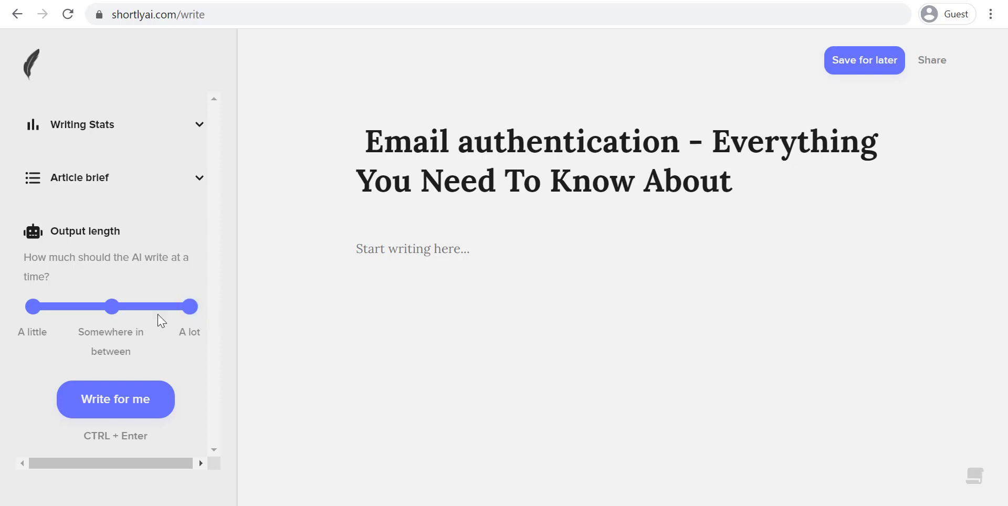
{"action": "left_click", "coordinate": [112, 307]}
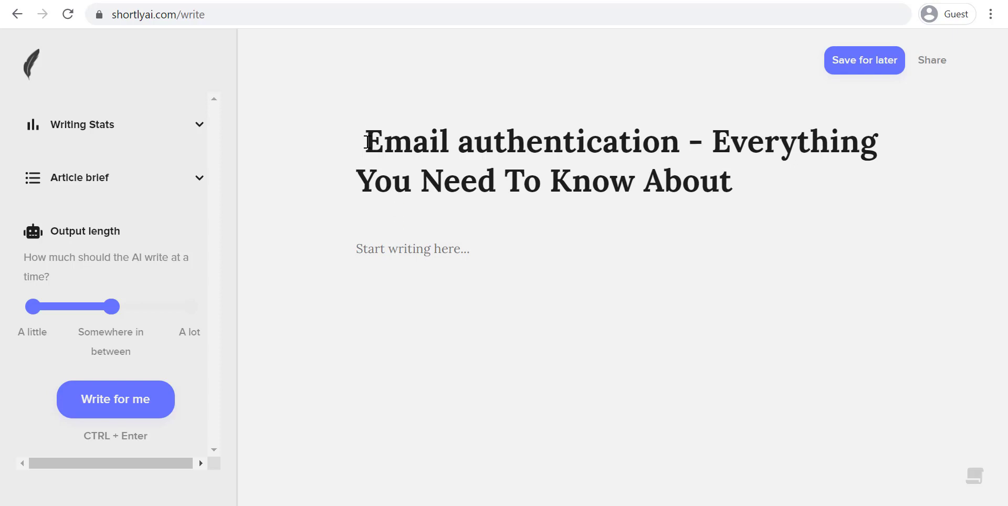
- Remove the leading space from the title and have the AI write the opening of the empty article body
{"action": "left_click", "coordinate": [368, 142]}
{"action": "key", "text": "BackSpace"}
{"action": "left_click", "coordinate": [391, 255]}
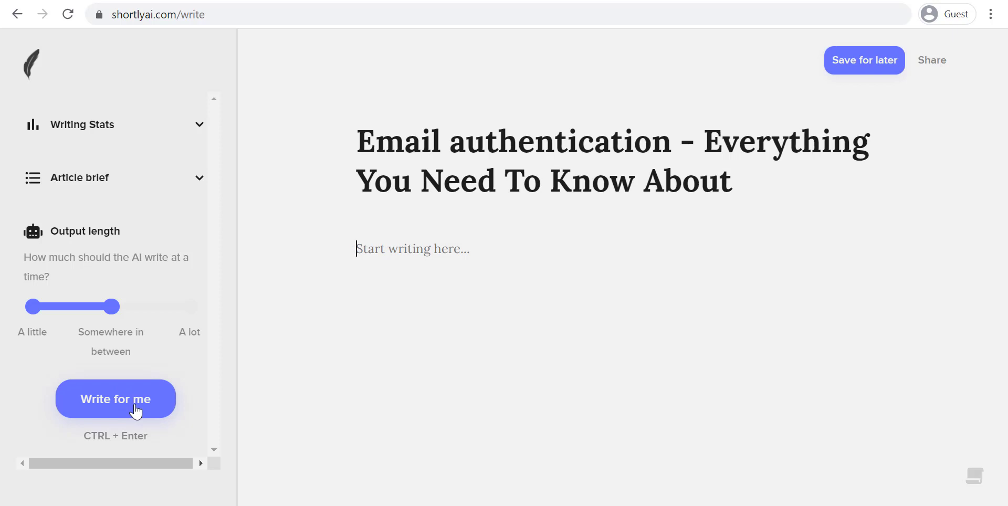
{"action": "left_click", "coordinate": [136, 412]}
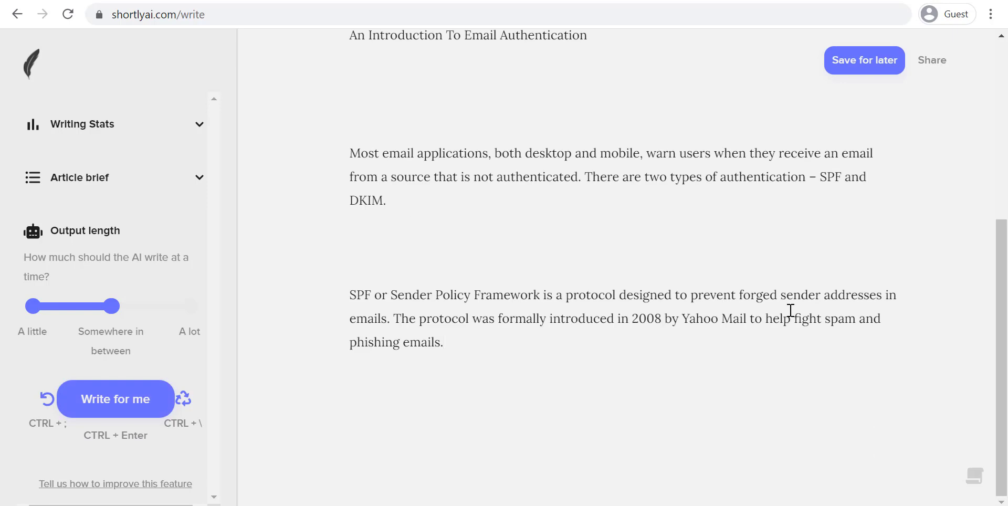
- Review the generated text and delete the author byline with the blank lines above "An Introduction To Email Authentication"
{"action": "scroll", "coordinate": [791, 310], "scroll_direction": "up", "scroll_amount": 6}
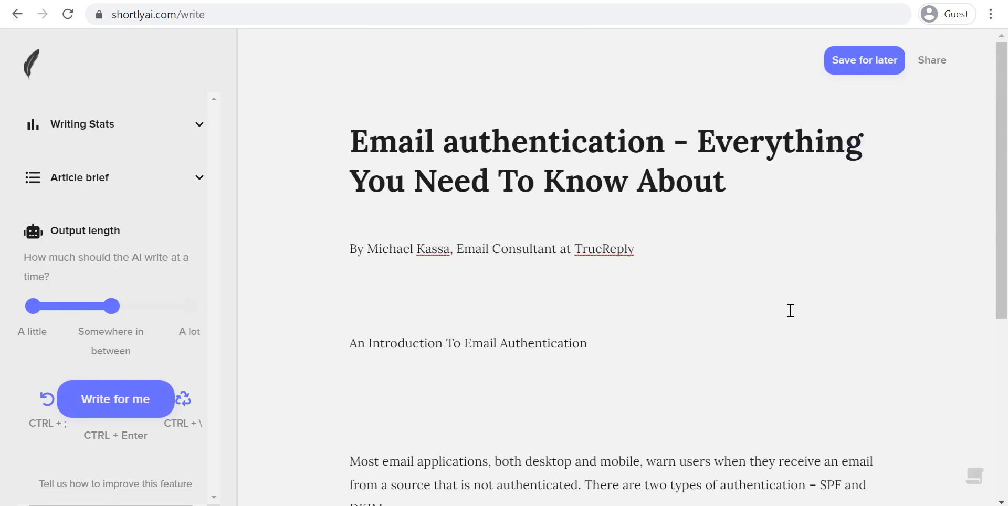
{"action": "scroll", "coordinate": [791, 310], "scroll_direction": "down", "scroll_amount": 3}
{"action": "scroll", "coordinate": [799, 310], "scroll_direction": "up", "scroll_amount": 3}
{"action": "left_click_drag", "start_coordinate": [660, 249], "coordinate": [354, 246]}
{"action": "key", "text": "Delete"}
{"action": "key", "text": "Delete"}
{"action": "key", "text": "Delete"}
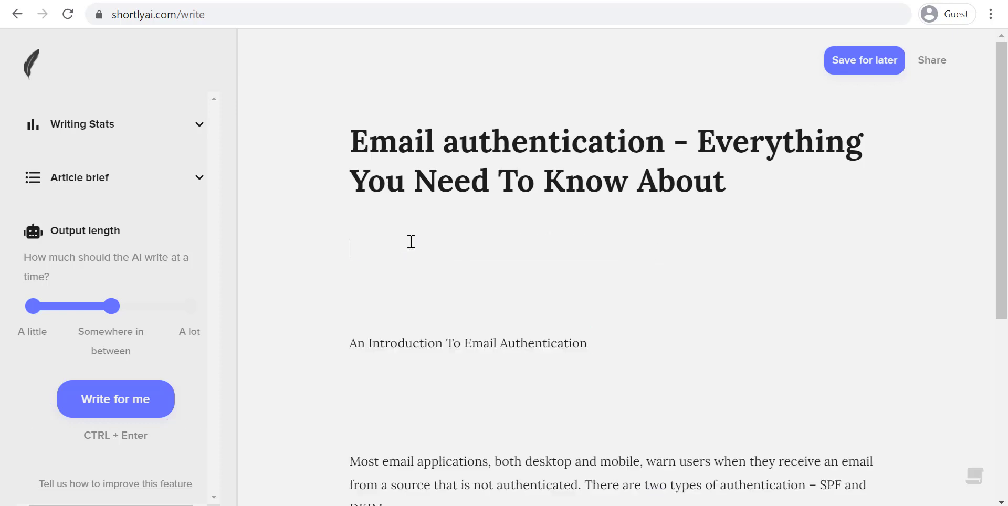
{"action": "key", "text": "Delete"}
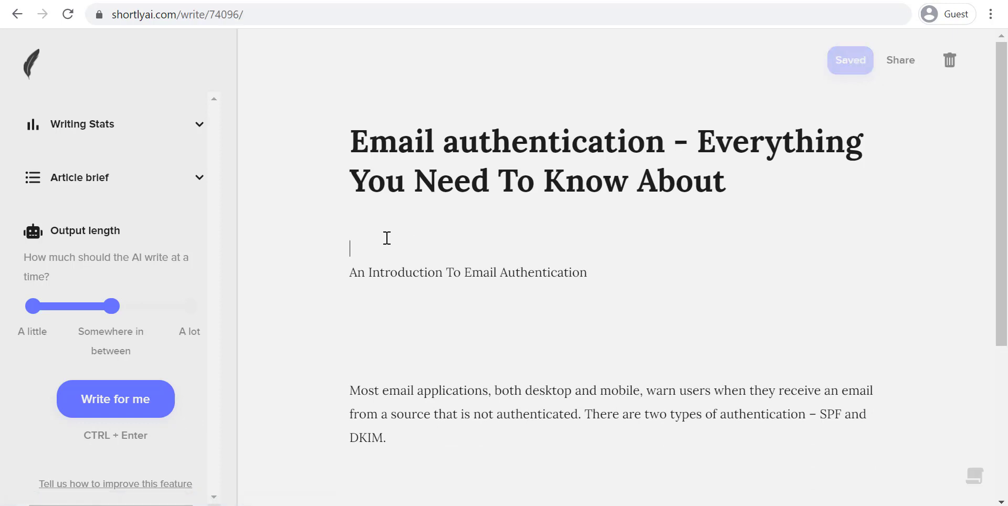
{"action": "key", "text": "Delete"}
- Delete the blank lines below the introduction heading and between the two paragraphs that follow it
{"action": "left_click", "coordinate": [363, 273]}
{"action": "key", "text": "Delete"}
{"action": "key", "text": "Delete"}
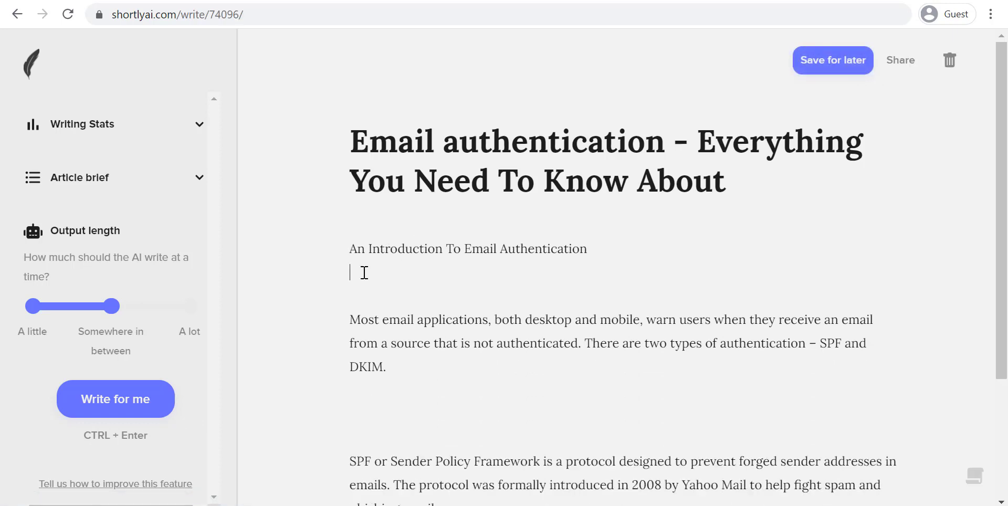
{"action": "key", "text": "Delete"}
{"action": "key", "text": "Delete"}
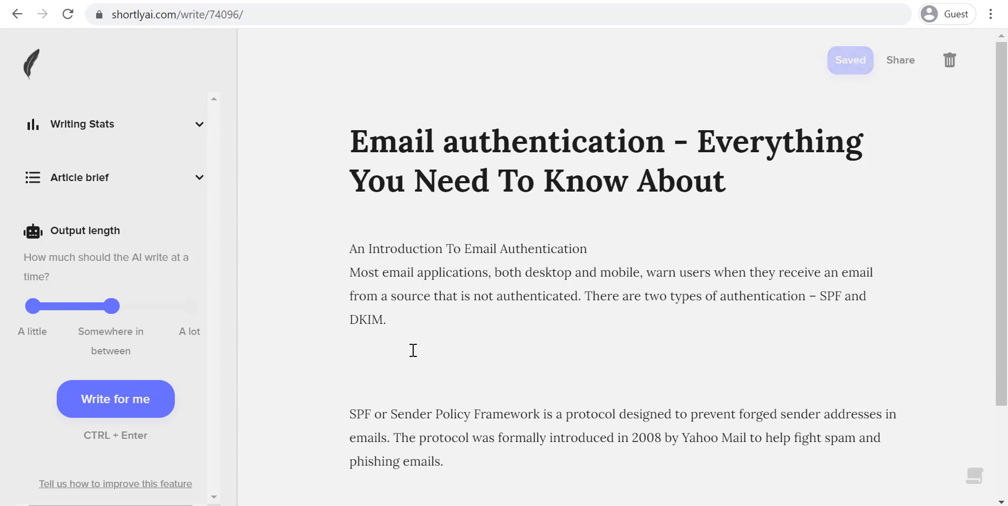
{"action": "key", "text": "Delete"}
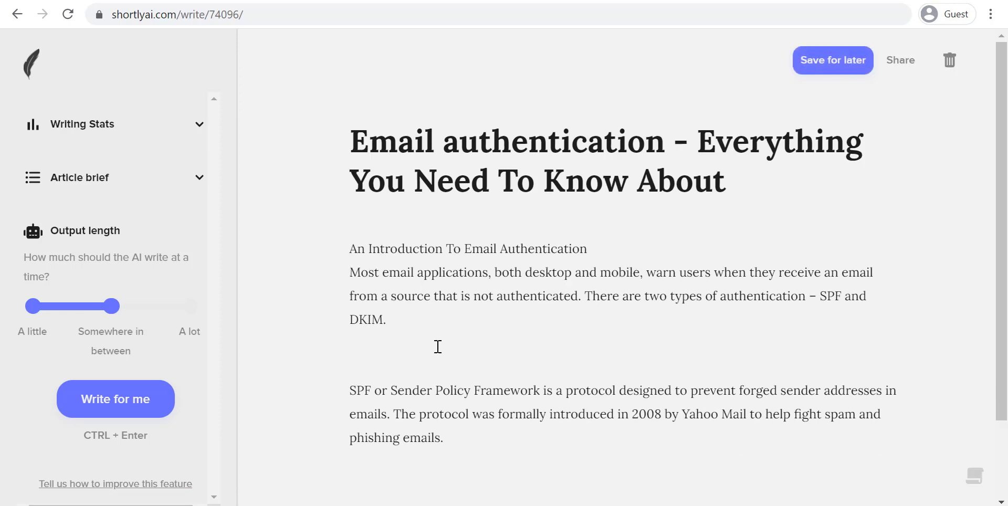
{"action": "key", "text": "Delete"}
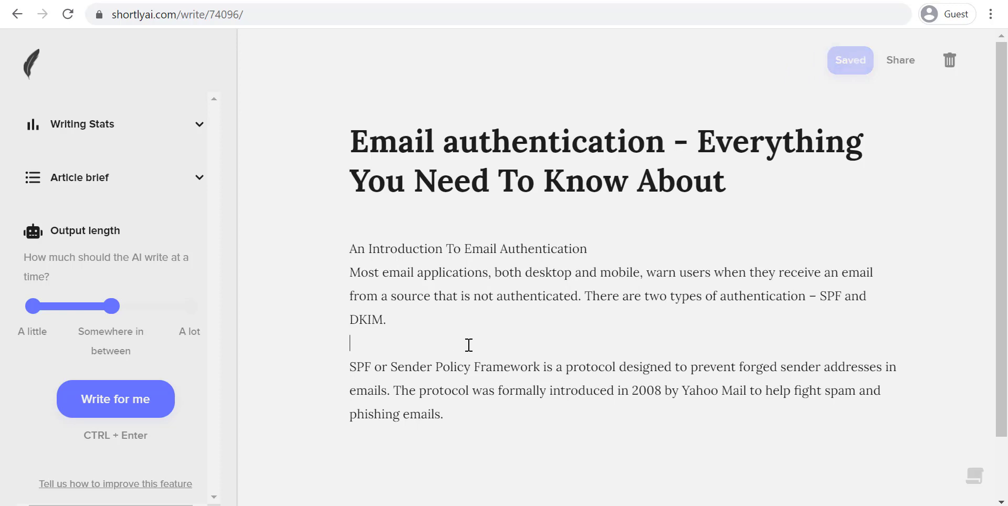
{"action": "key", "text": "Delete"}
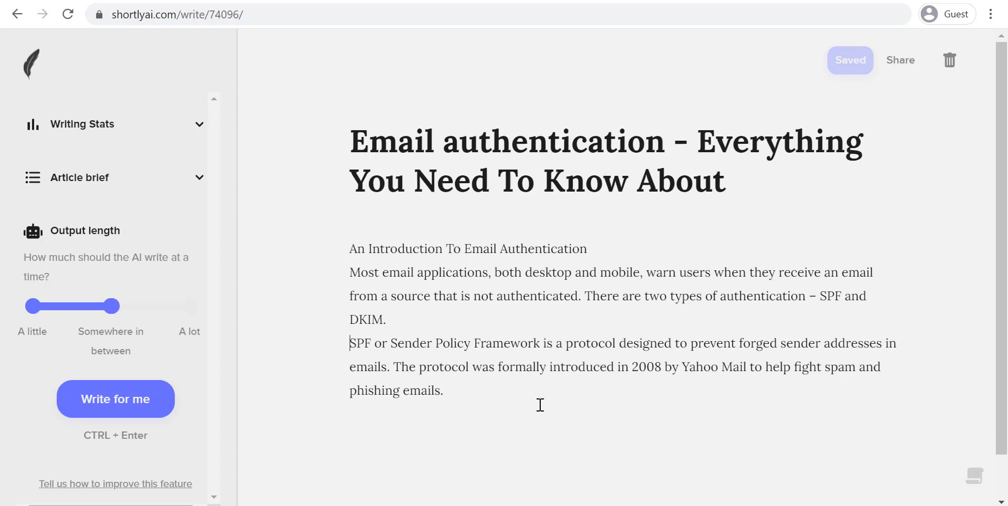
- Start a new line below the article's last paragraph, which ends with "phishing emails."
{"action": "left_click", "coordinate": [475, 396]}
{"action": "left_click_drag", "start_coordinate": [535, 397], "coordinate": [354, 248]}
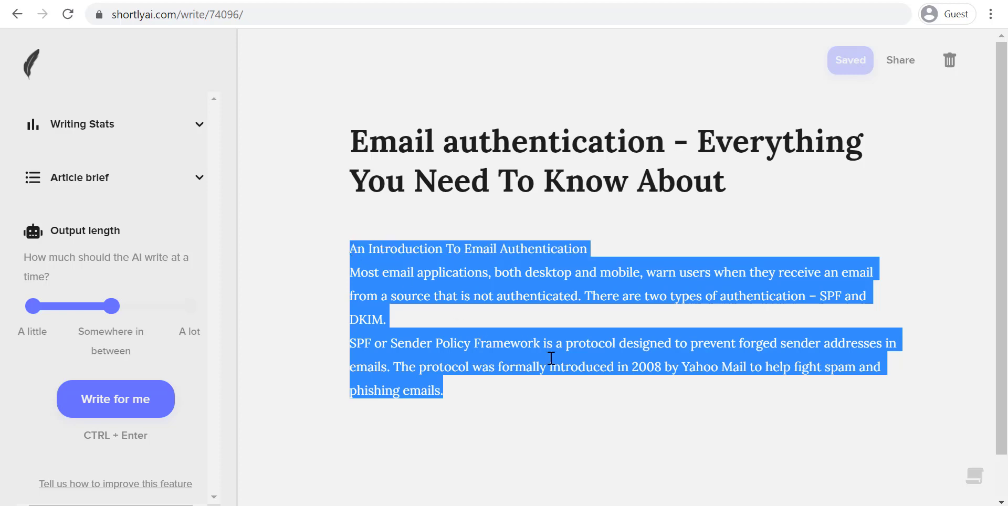
{"action": "left_click", "coordinate": [515, 395]}
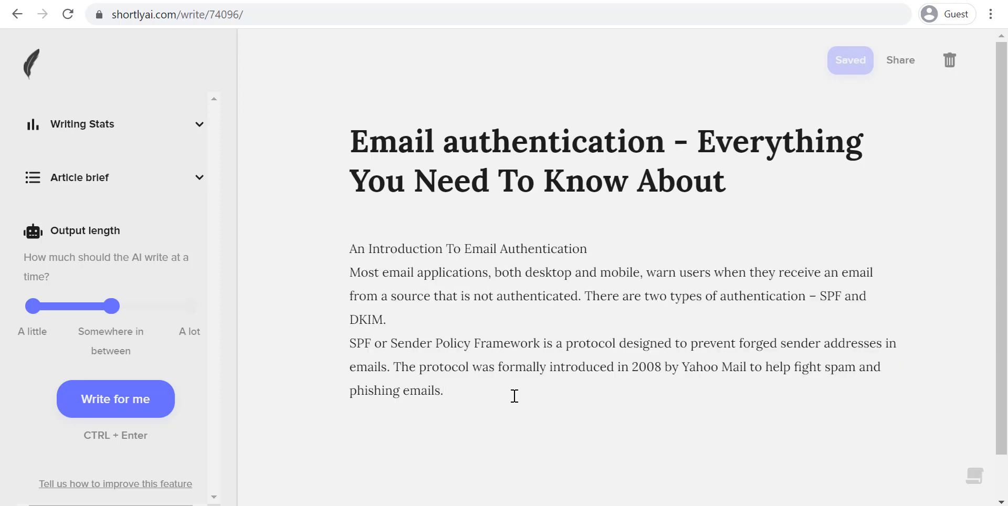
{"action": "key", "text": "Return"}
- Copy the outline heading "Why Do You Need Eamil Authentication" from the Postpace brief and paste it below a blank line at the end of the ShortlyAI article
{"action": "left_click", "coordinate": [121, 2]}
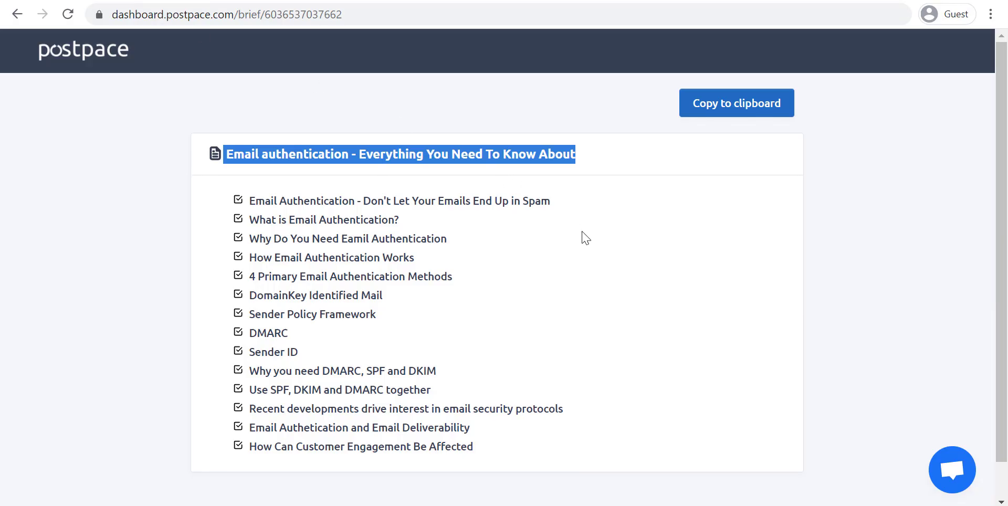
{"action": "left_click", "coordinate": [281, 2]}
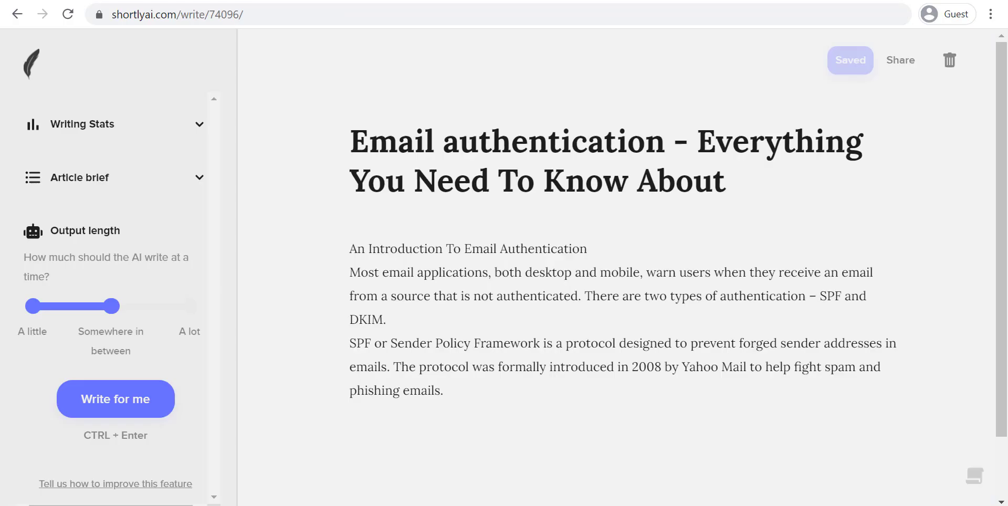
{"action": "left_click", "coordinate": [118, 2]}
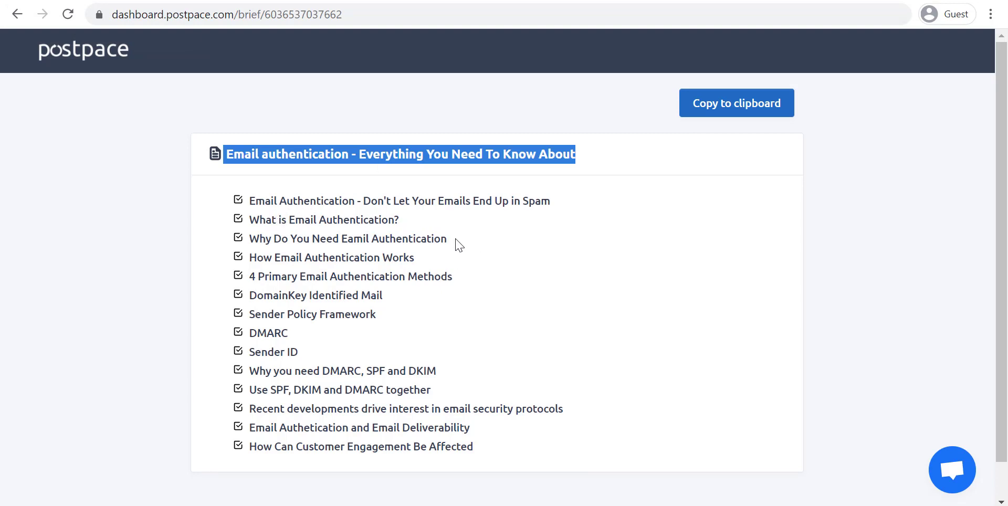
{"action": "left_click_drag", "start_coordinate": [451, 240], "coordinate": [250, 234]}
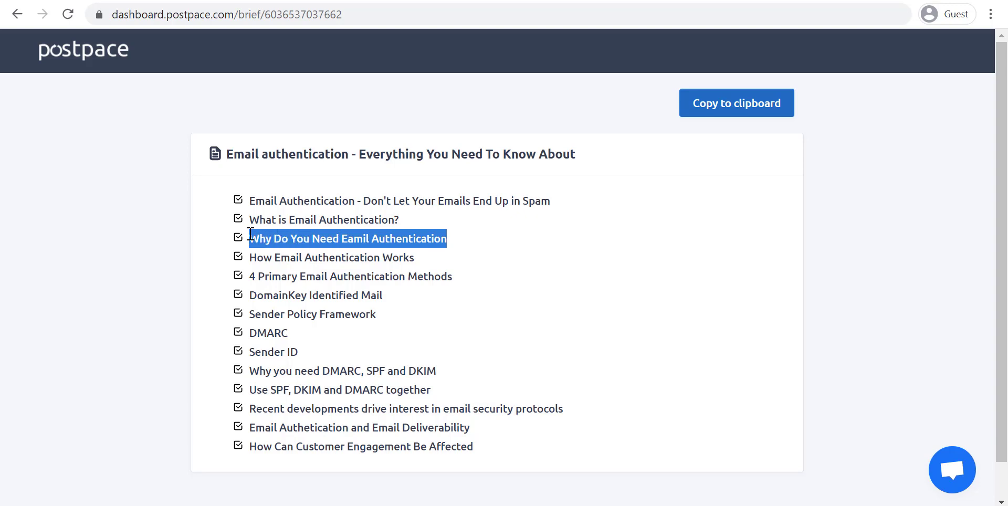
{"action": "right_click", "coordinate": [278, 236]}
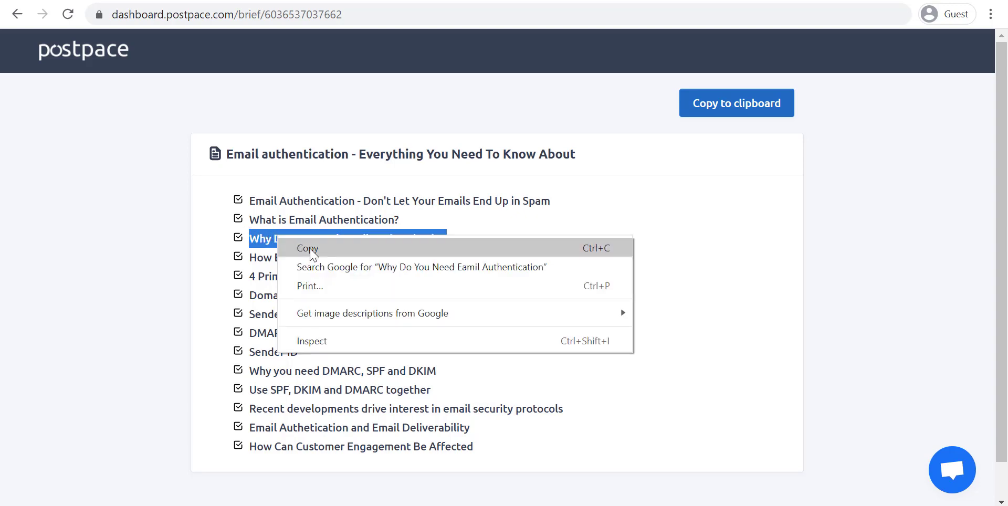
{"action": "left_click", "coordinate": [310, 251]}
{"action": "left_click", "coordinate": [301, 0]}
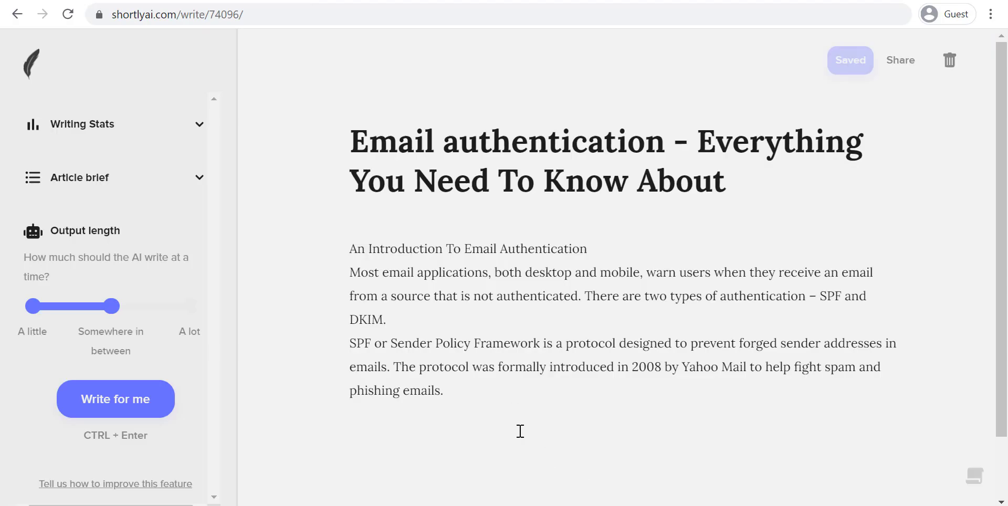
{"action": "key", "text": "Return"}
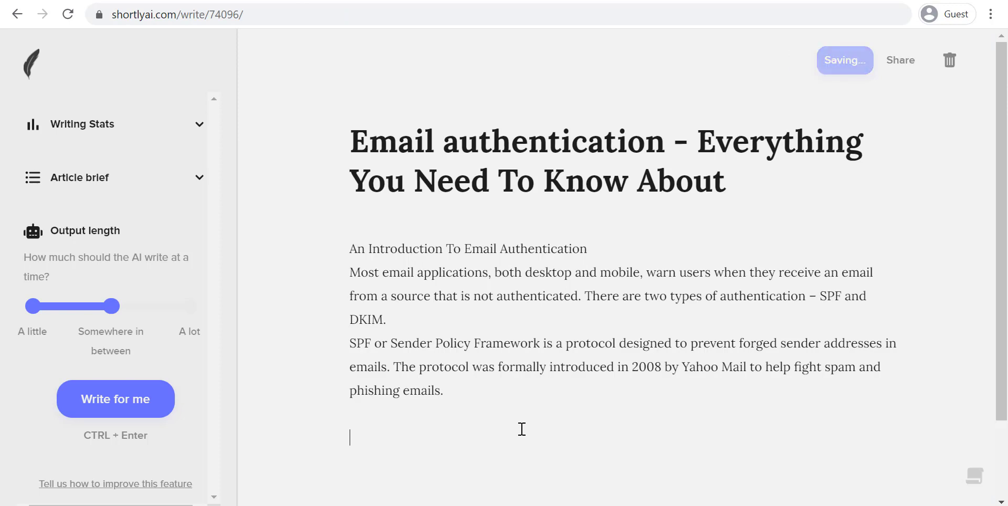
{"action": "key", "text": "ctrl+v"}
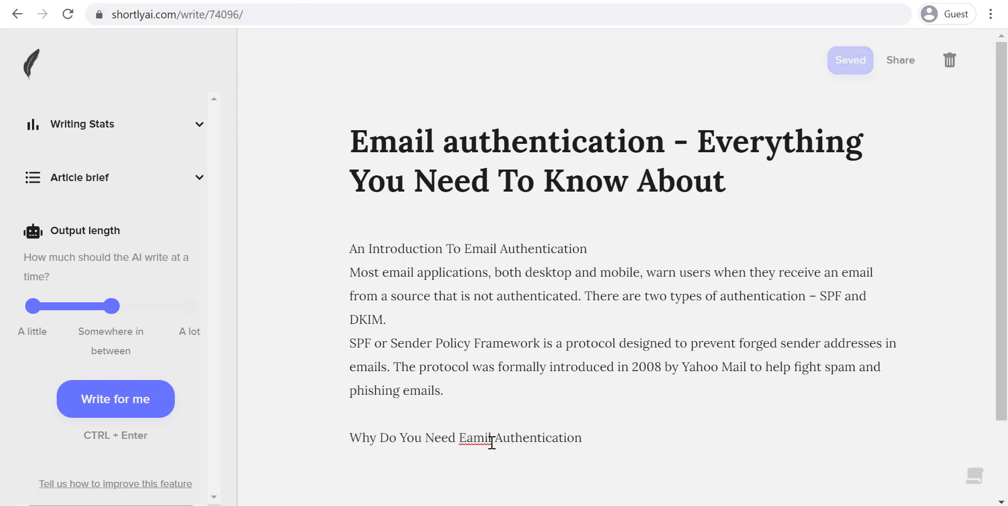
- Correct the misspelled word "Eamil" to "Email" in the pasted heading
{"action": "left_click", "coordinate": [491, 444]}
{"action": "key", "text": "BackSpace"}
{"action": "key", "text": "BackSpace"}
{"action": "key", "text": "BackSpace"}
{"action": "key", "text": "BackSpace"}
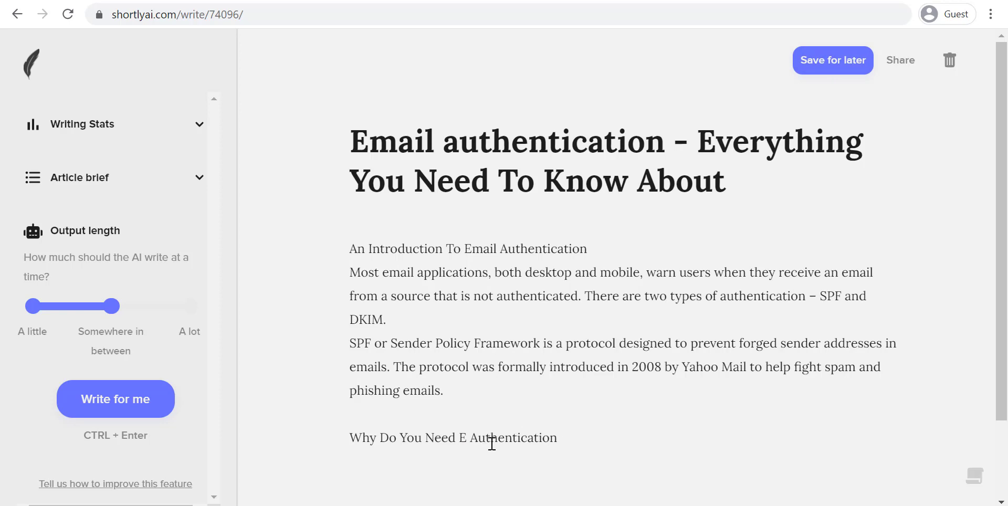
{"action": "type", "text": "mail"}
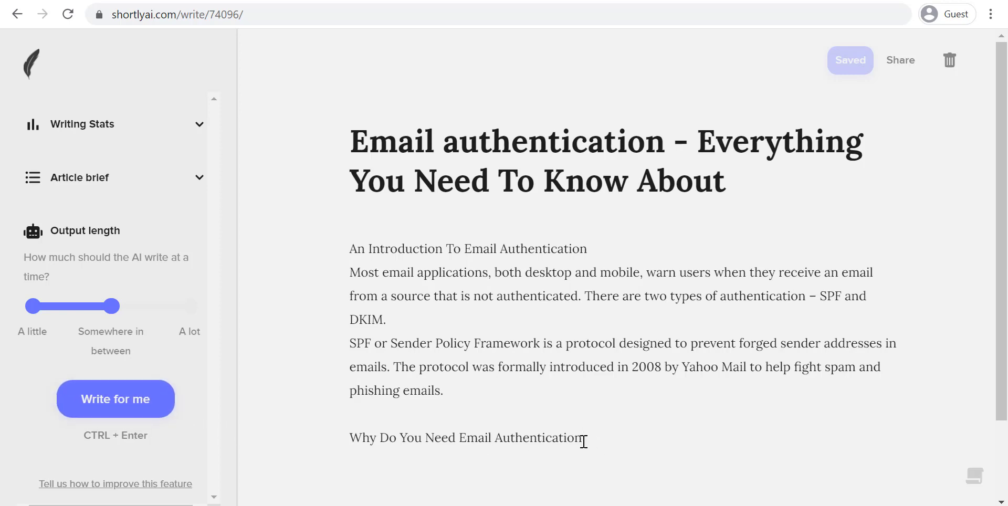
- Have the AI write the section text on a new line under "Why Do You Need Email Authentication"
{"action": "key", "text": "Return"}
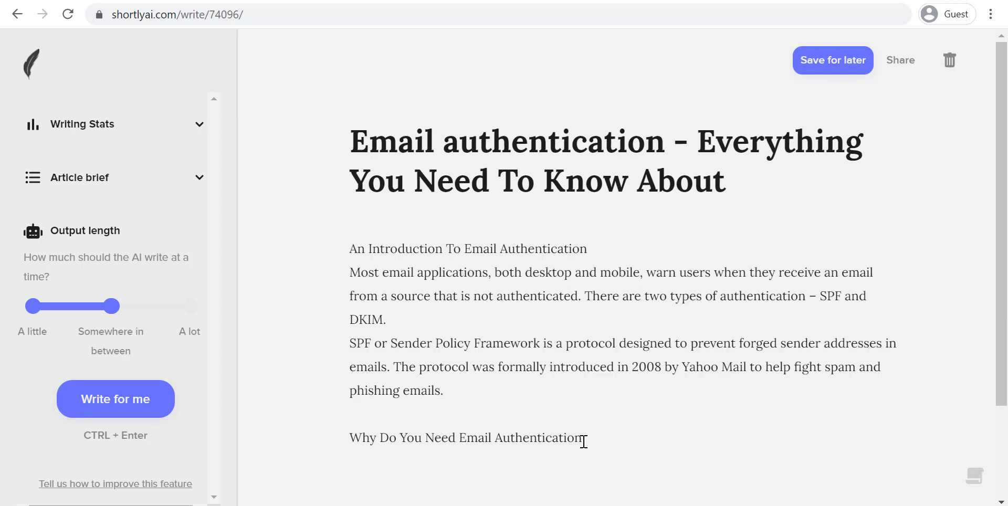
{"action": "key", "text": "ctrl+Return"}
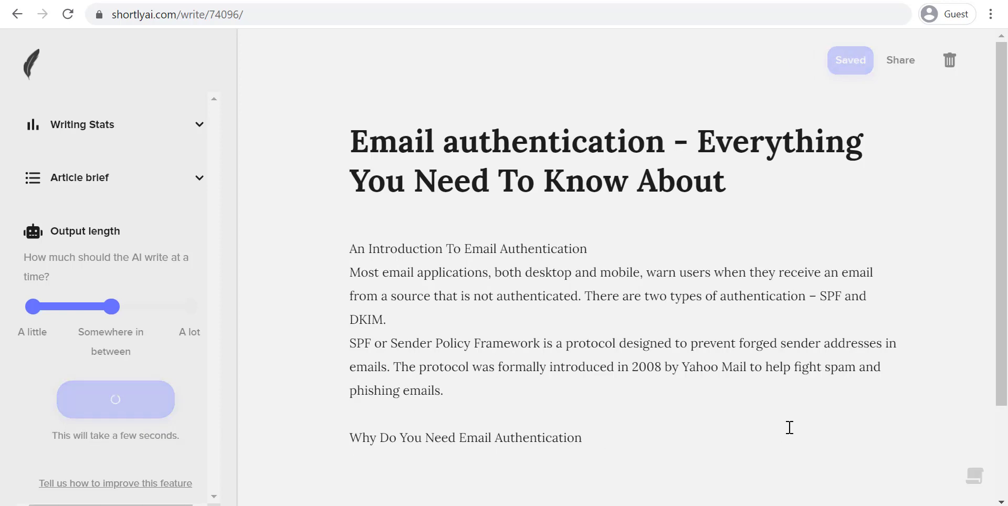
{"action": "scroll", "coordinate": [790, 412], "scroll_direction": "down", "scroll_amount": 2}
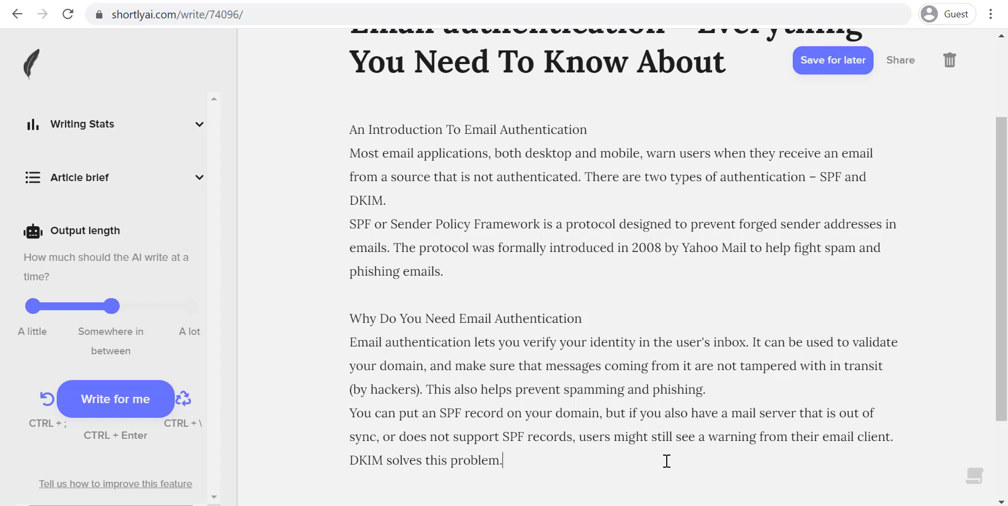
- Copy "How Email Authentication Works" from the Postpace brief and add it to the ShortlyAI article as the next heading, after a blank line
{"action": "key", "text": "Return"}
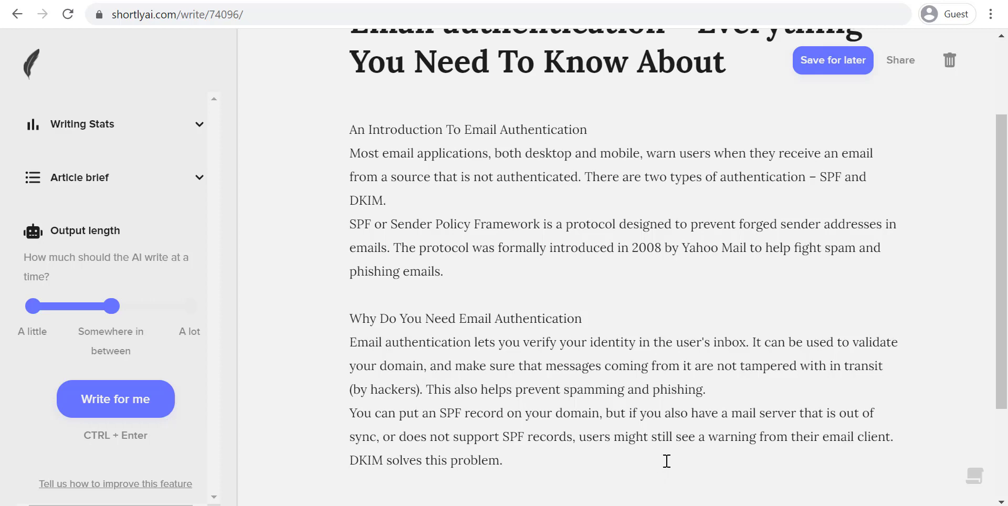
{"action": "key", "text": "Return"}
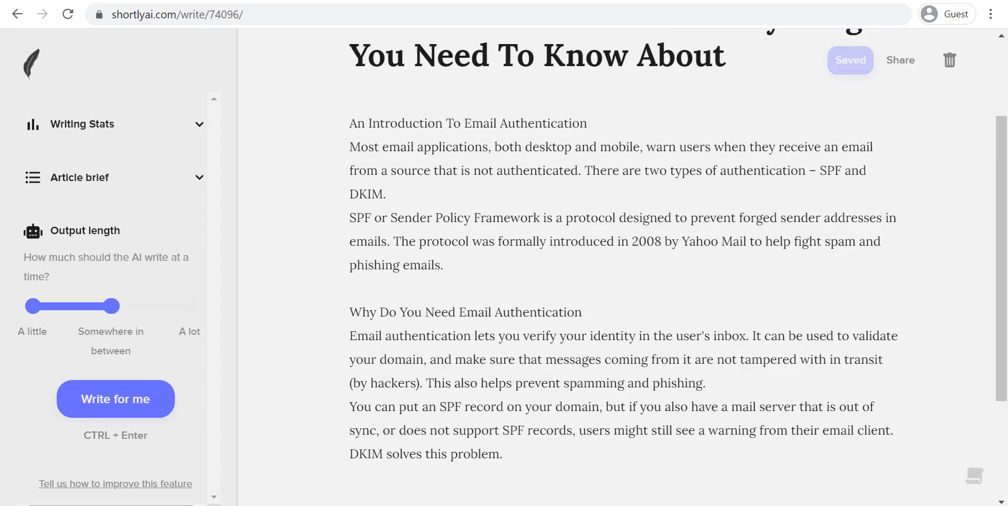
{"action": "left_click", "coordinate": [154, 2]}
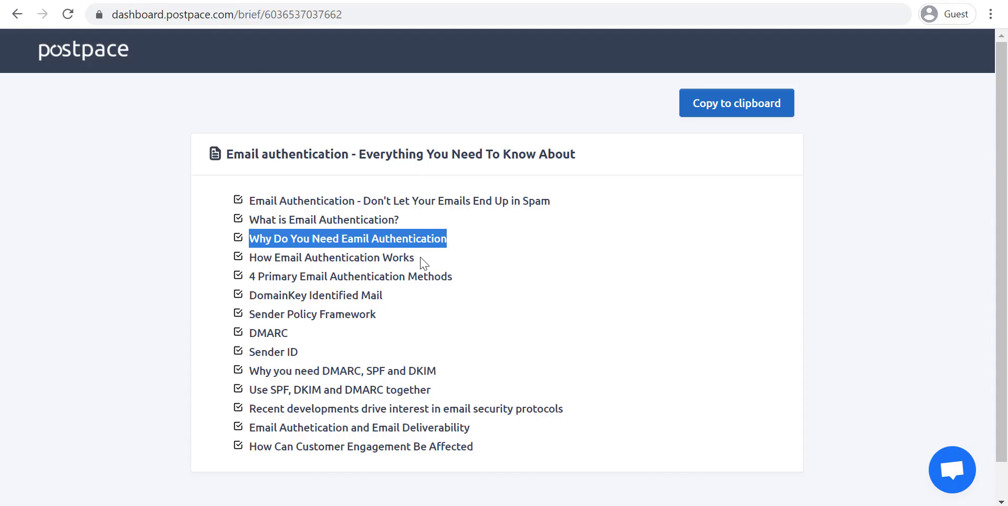
{"action": "left_click_drag", "start_coordinate": [414, 258], "coordinate": [291, 256]}
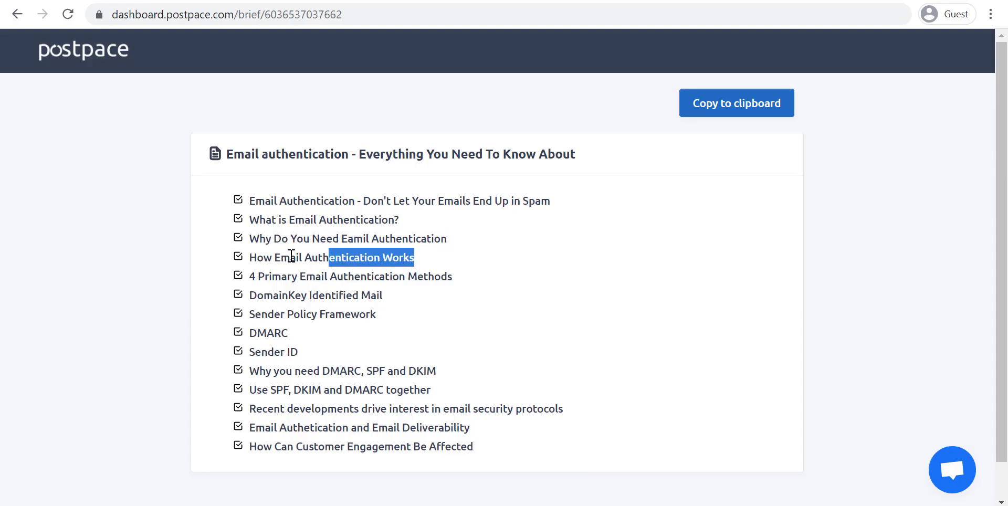
{"action": "right_click", "coordinate": [261, 257]}
{"action": "left_click", "coordinate": [288, 272]}
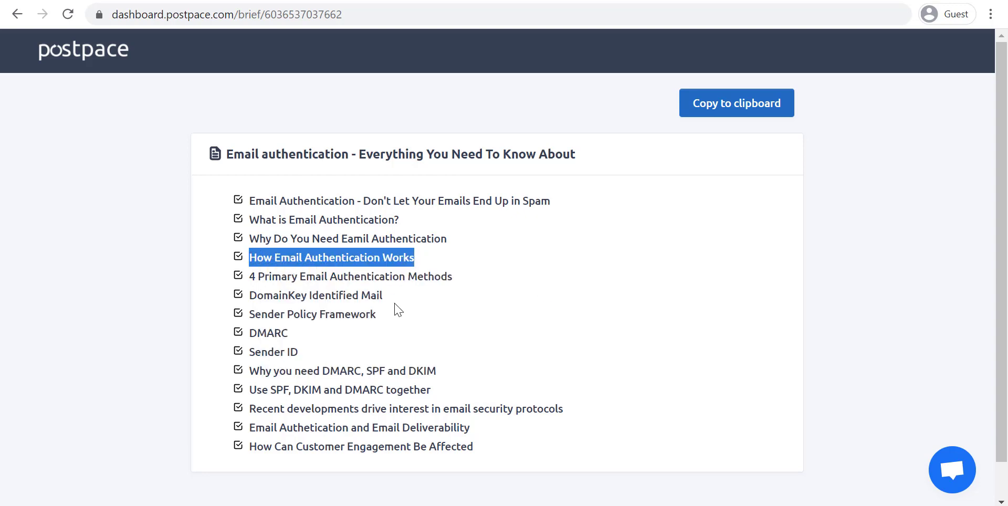
{"action": "left_click", "coordinate": [286, 0]}
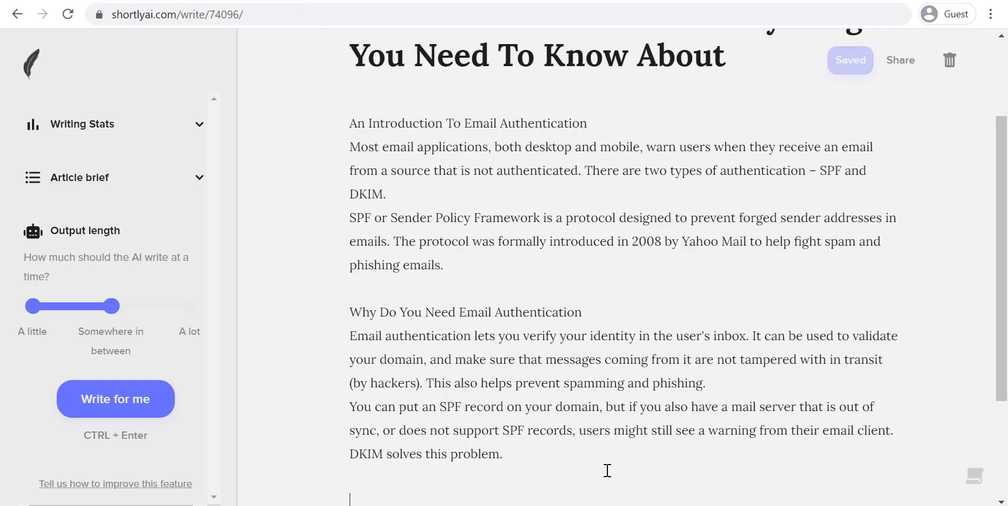
{"action": "key", "text": "ctrl+v"}
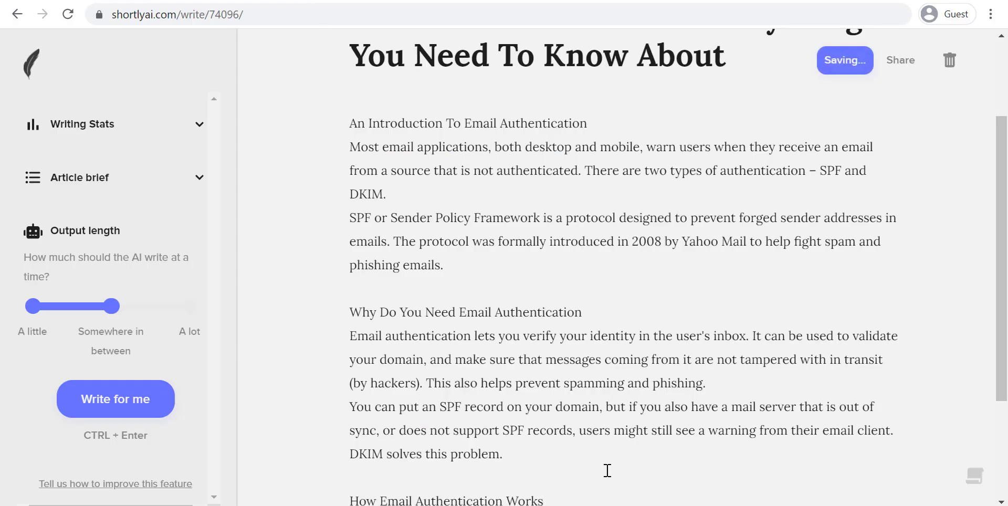
- Have the AI write the section text on a new line under "How Email Authentication Works"
{"action": "key", "text": "Return"}
{"action": "scroll", "coordinate": [693, 450], "scroll_direction": "down", "scroll_amount": 1}
{"action": "scroll", "coordinate": [695, 449], "scroll_direction": "up", "scroll_amount": 3}
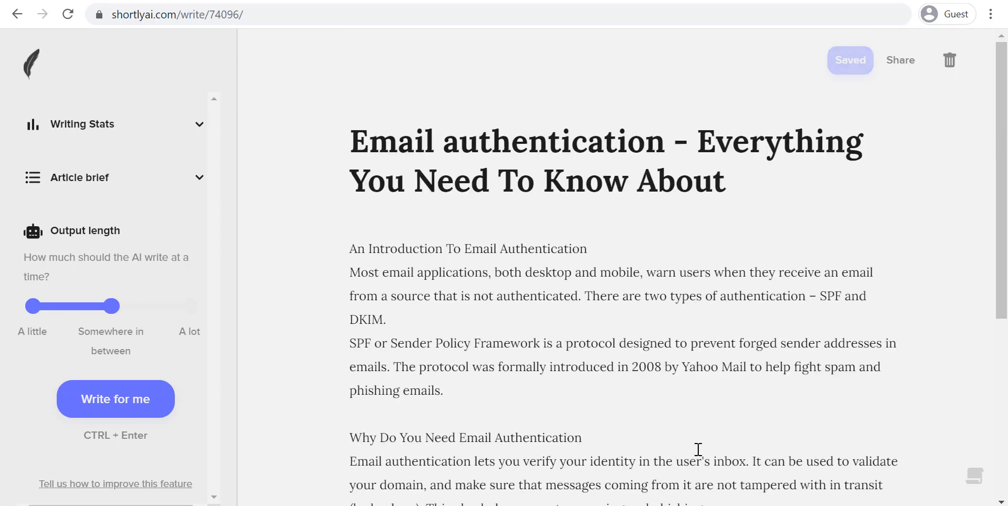
{"action": "scroll", "coordinate": [698, 449], "scroll_direction": "down", "scroll_amount": 1}
{"action": "scroll", "coordinate": [698, 450], "scroll_direction": "down", "scroll_amount": 5}
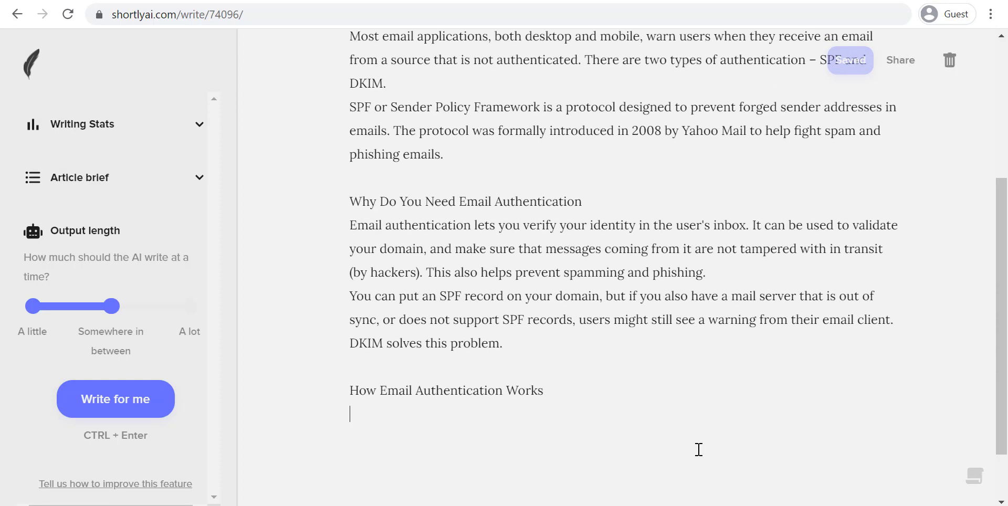
{"action": "left_click", "coordinate": [145, 399]}
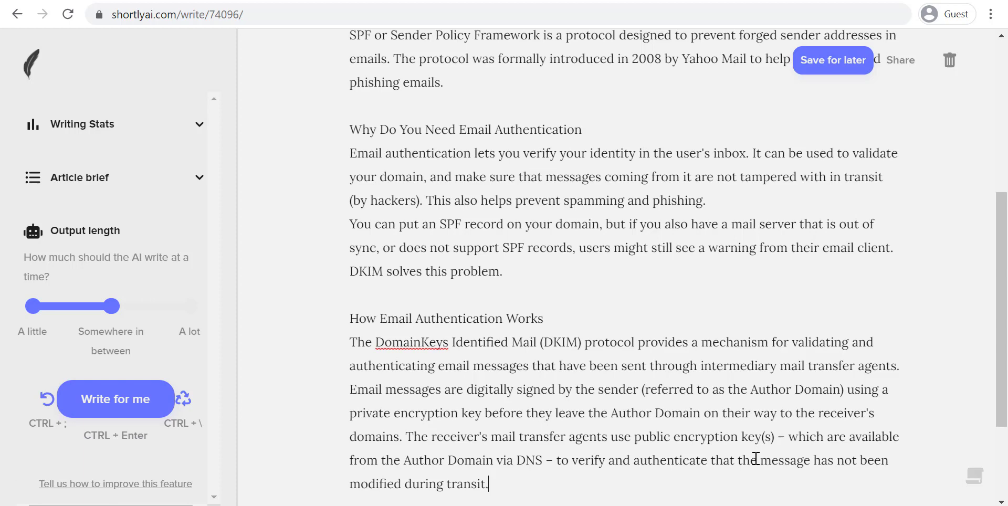
{"action": "scroll", "coordinate": [756, 458], "scroll_direction": "down", "scroll_amount": 3}
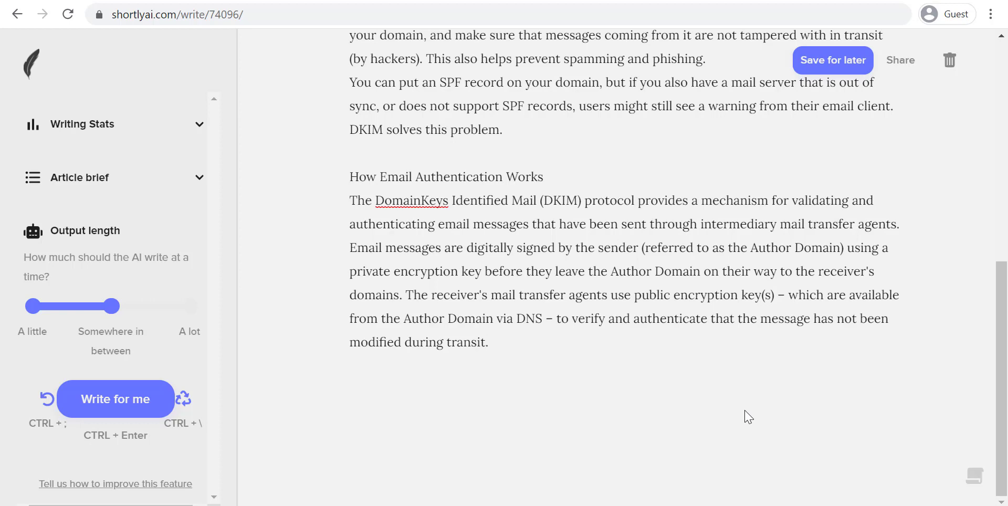
- Copy "4 Primary Email Authentication Methods" from the Postpace brief and add it to the ShortlyAI article as the next heading, after a blank line
{"action": "key", "text": "Return"}
{"action": "key", "text": "Return"}
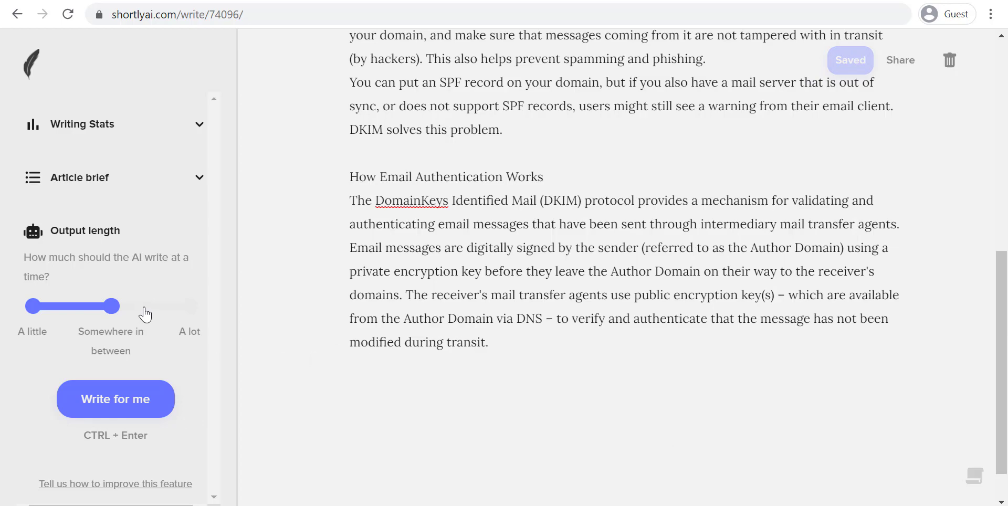
{"action": "left_click", "coordinate": [144, 1]}
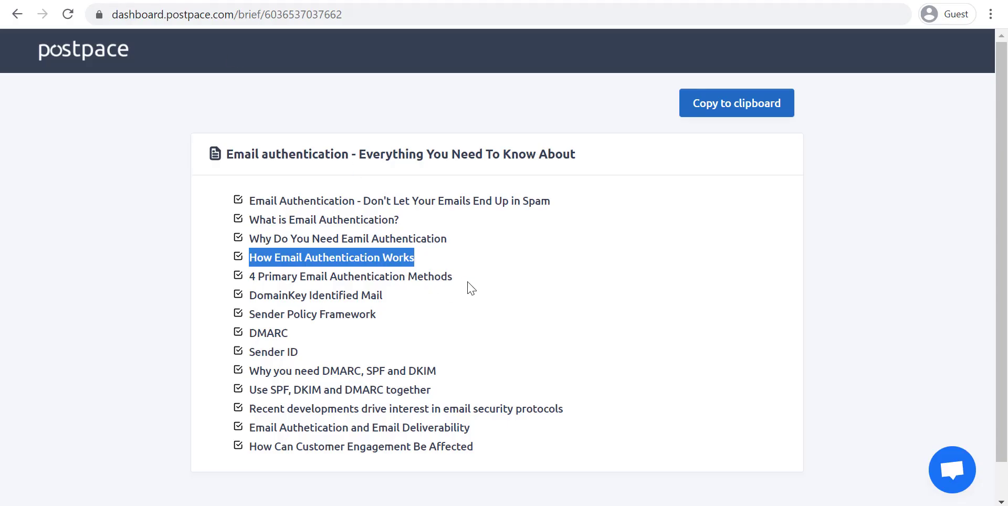
{"action": "left_click_drag", "start_coordinate": [459, 277], "coordinate": [246, 284]}
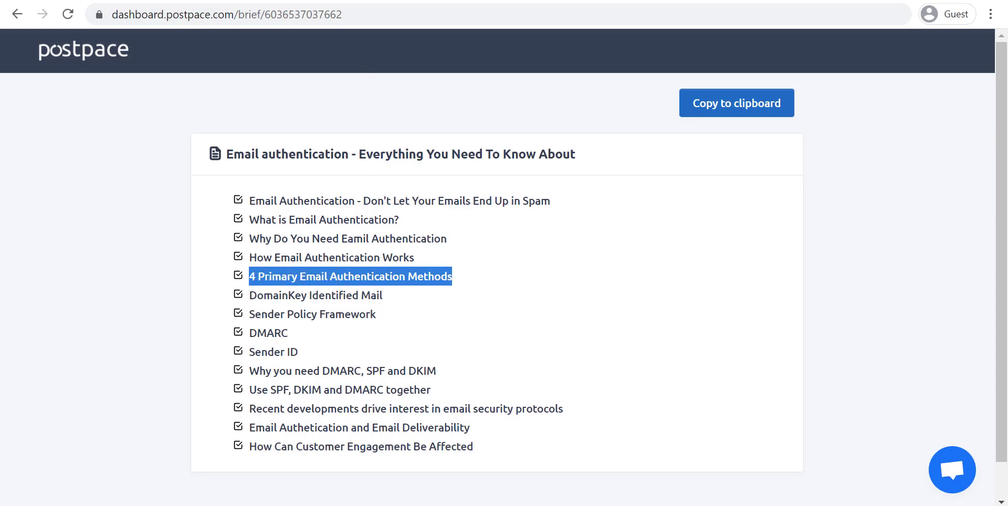
{"action": "left_click", "coordinate": [346, 1]}
{"action": "key", "text": "ctrl+v"}
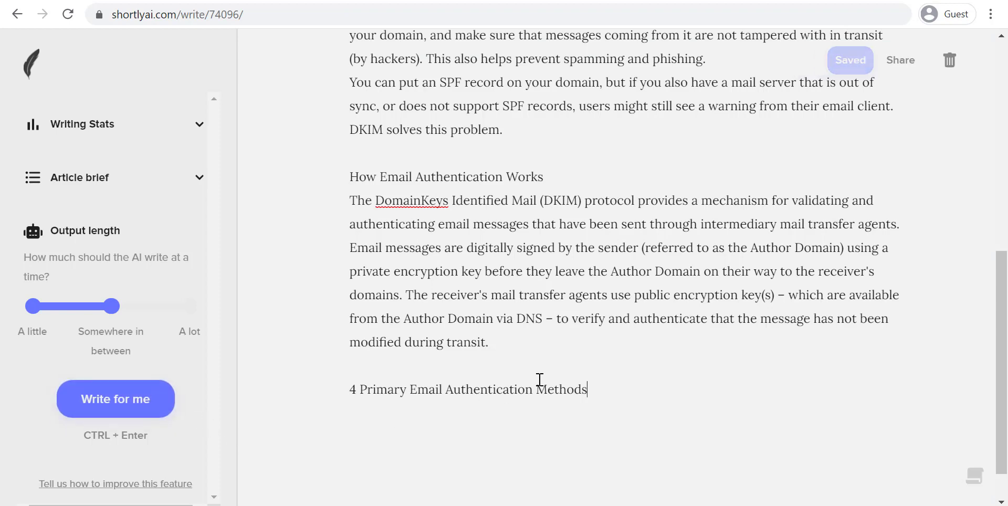
- Have the AI write the section under "4 Primary Email Authentication Methods" and review the generated text
{"action": "key", "text": "Return"}
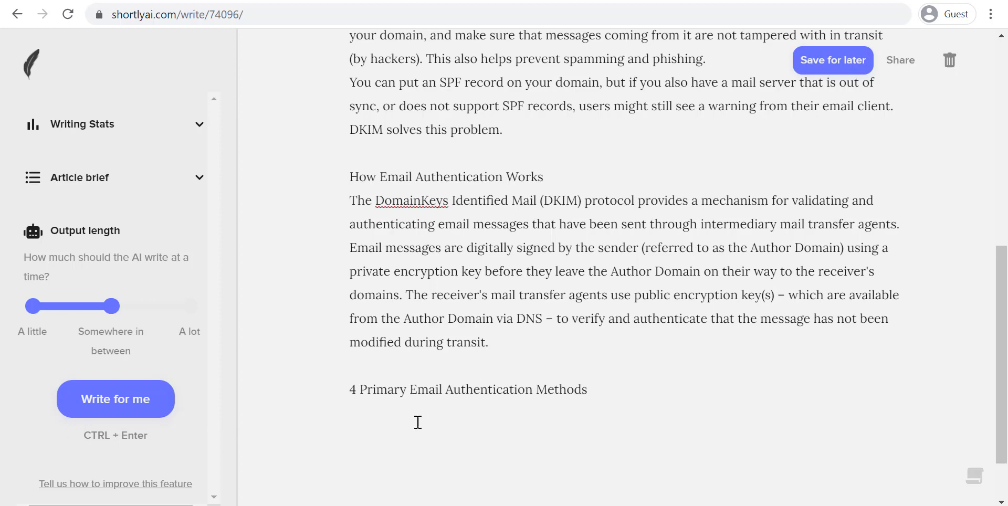
{"action": "left_click", "coordinate": [158, 411]}
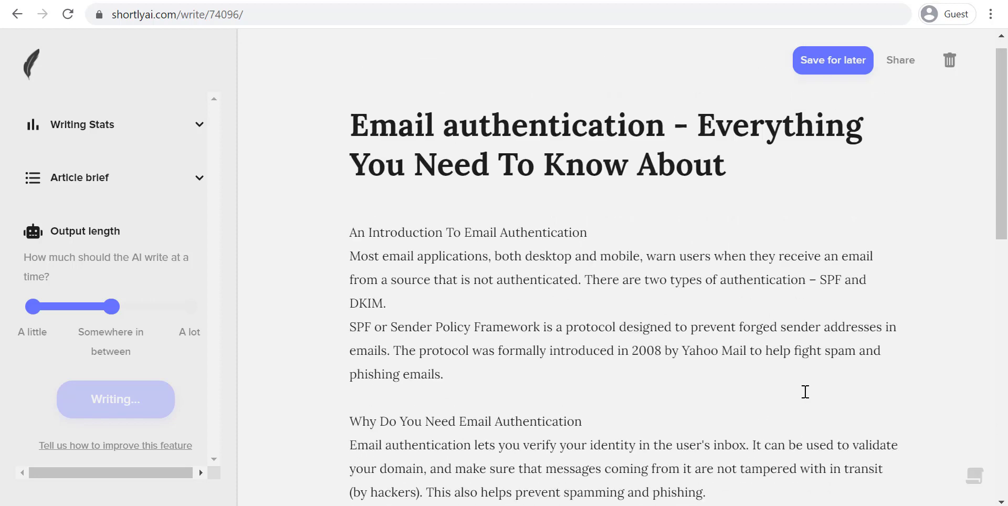
{"action": "scroll", "coordinate": [808, 398], "scroll_direction": "up", "scroll_amount": 3}
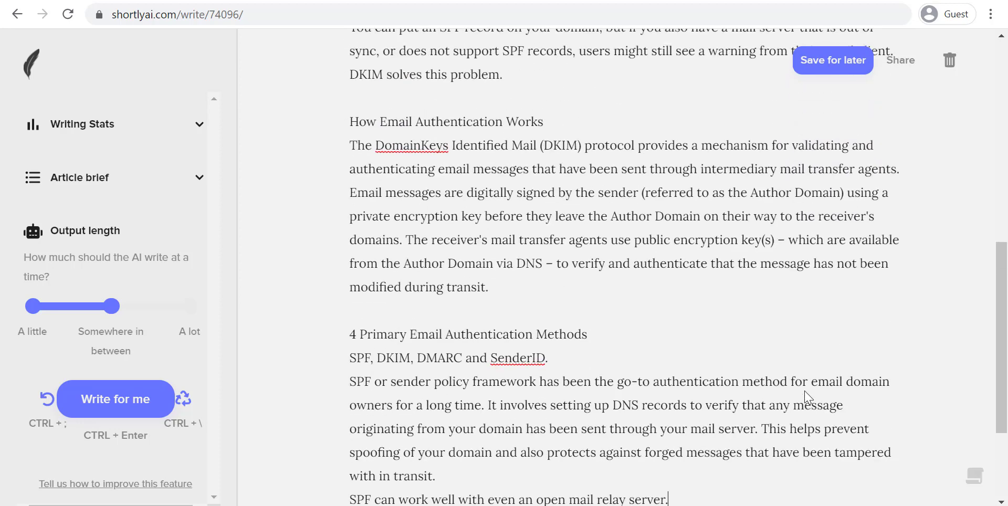
{"action": "scroll", "coordinate": [809, 398], "scroll_direction": "down", "scroll_amount": 2}
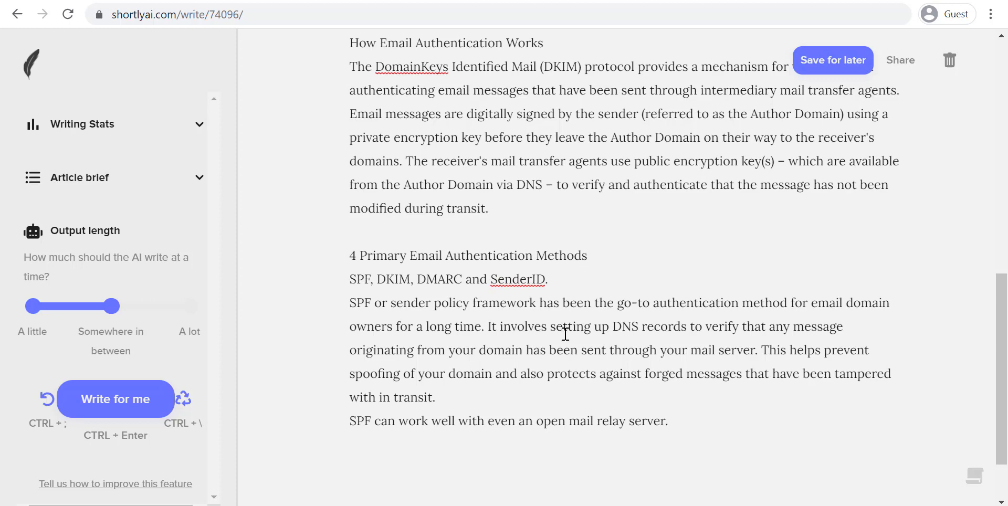
{"action": "scroll", "coordinate": [565, 333], "scroll_direction": "down", "scroll_amount": 2}
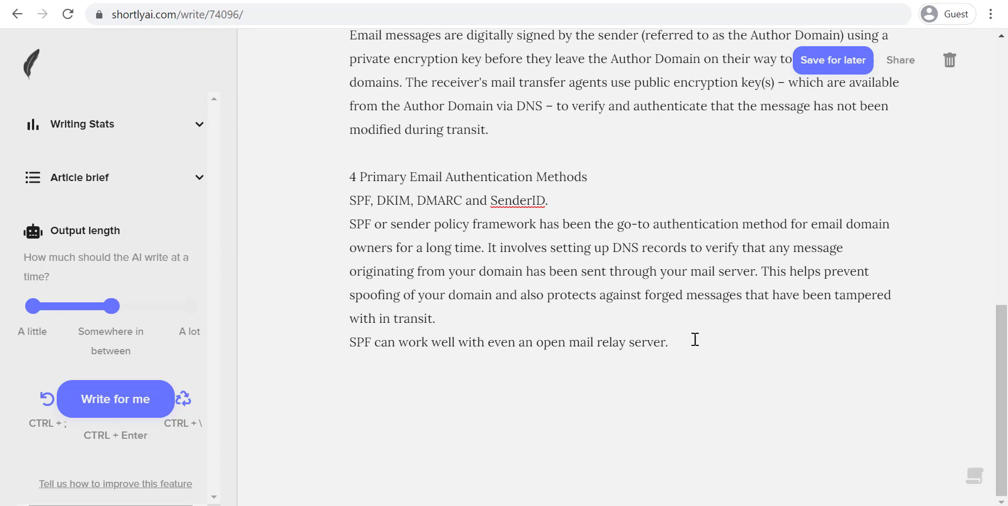
- Copy "DomainKey Identified Mail" from the Postpace brief and add it to the ShortlyAI article as heading "1. DomainKey Identified Mail", after a blank line
{"action": "key", "text": "Return"}
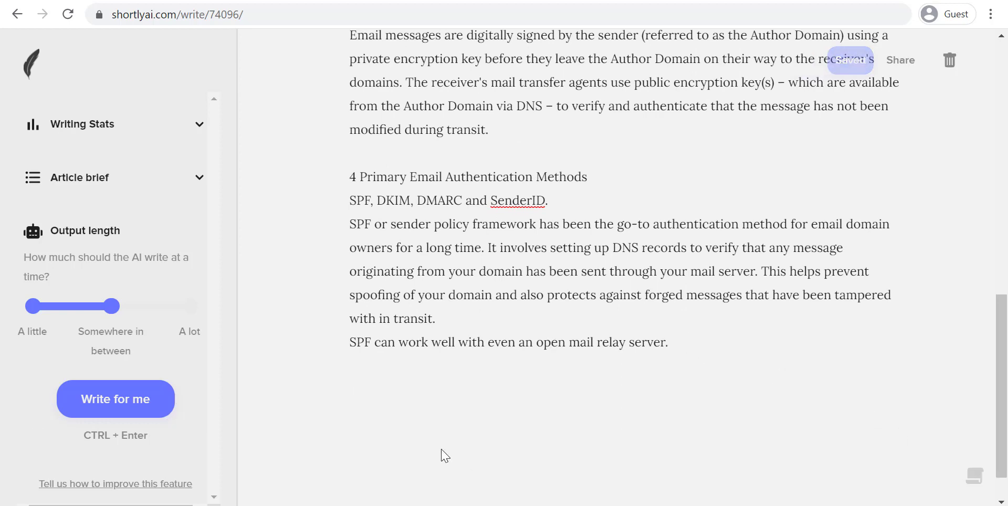
{"action": "left_click", "coordinate": [97, 1]}
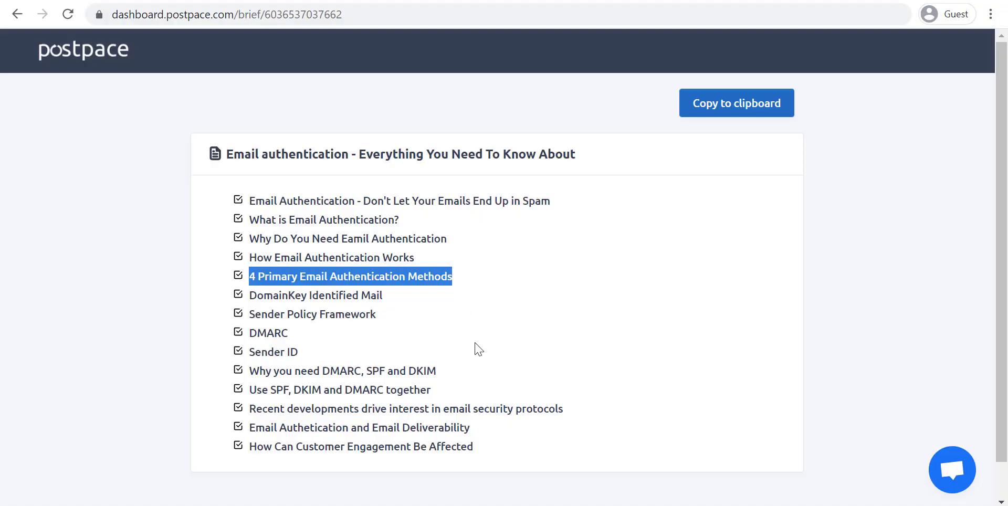
{"action": "left_click_drag", "start_coordinate": [387, 296], "coordinate": [251, 295]}
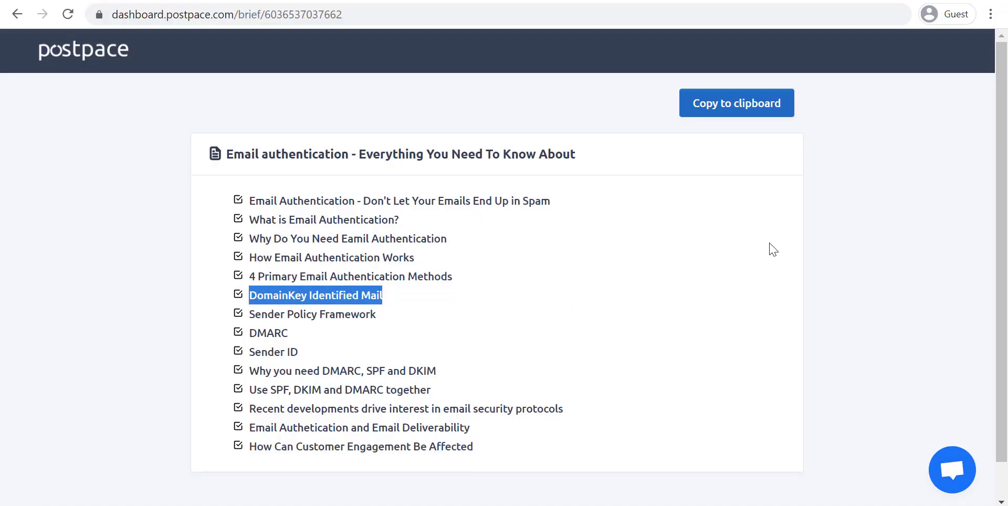
{"action": "left_click", "coordinate": [272, 1]}
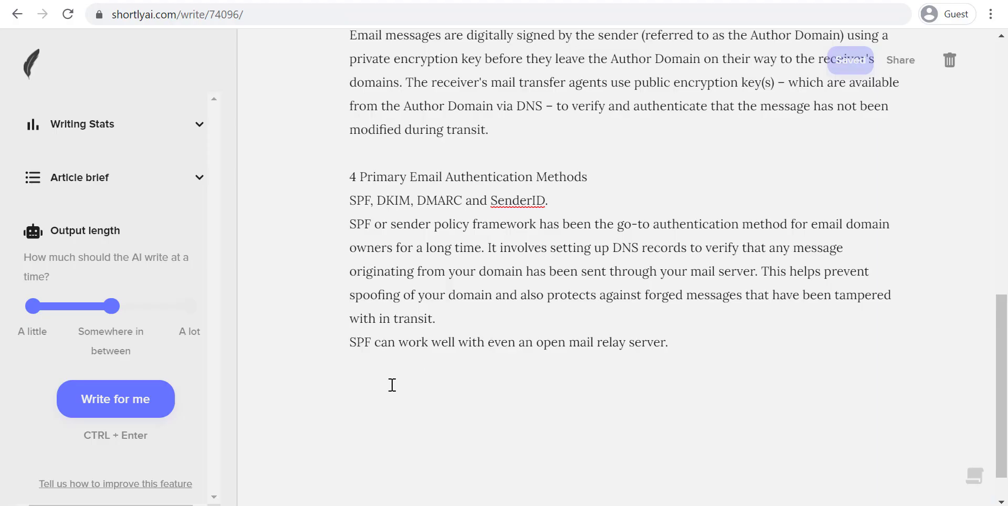
{"action": "type", "text": "1."}
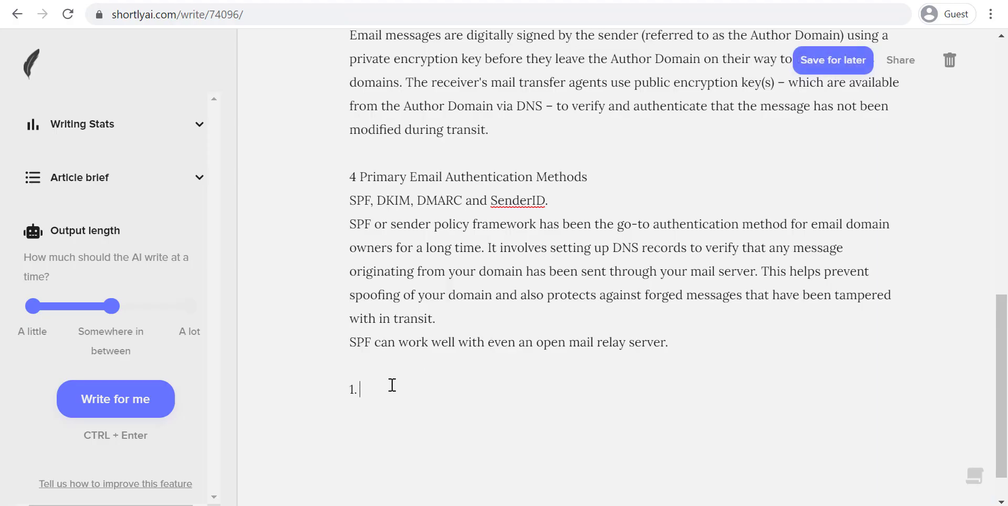
{"action": "key", "text": "ctrl+v"}
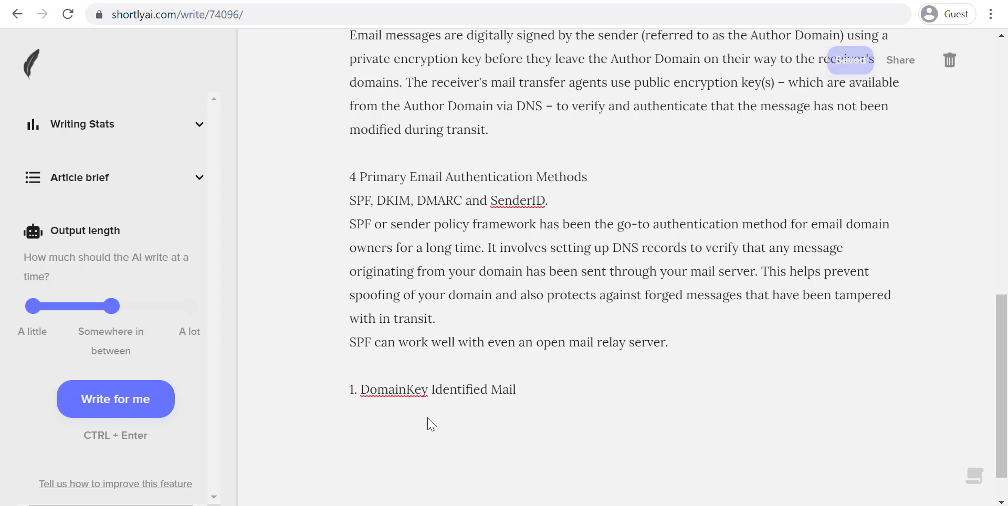
- Have the AI write the section for "1. DomainKey Identified Mail" and review the article text
{"action": "left_click", "coordinate": [128, 405]}
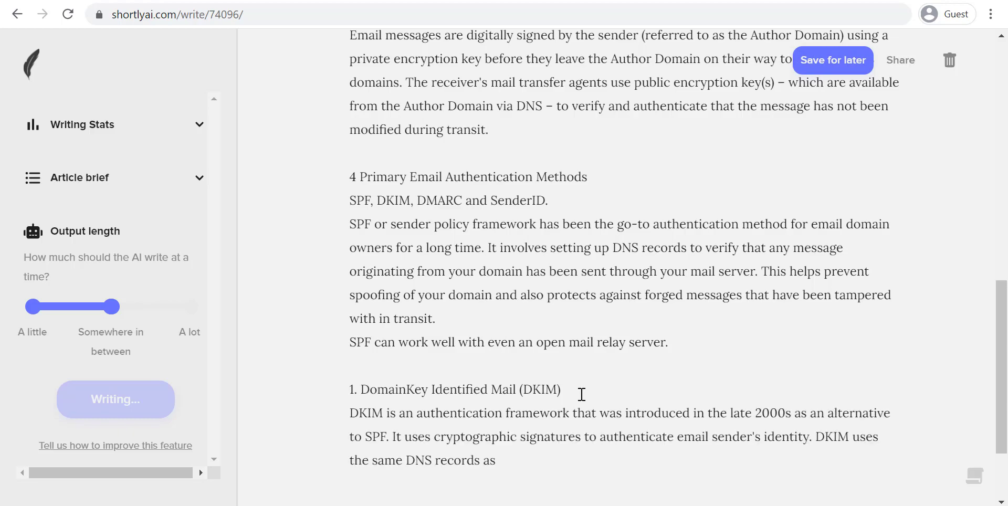
{"action": "scroll", "coordinate": [582, 394], "scroll_direction": "up", "scroll_amount": 10}
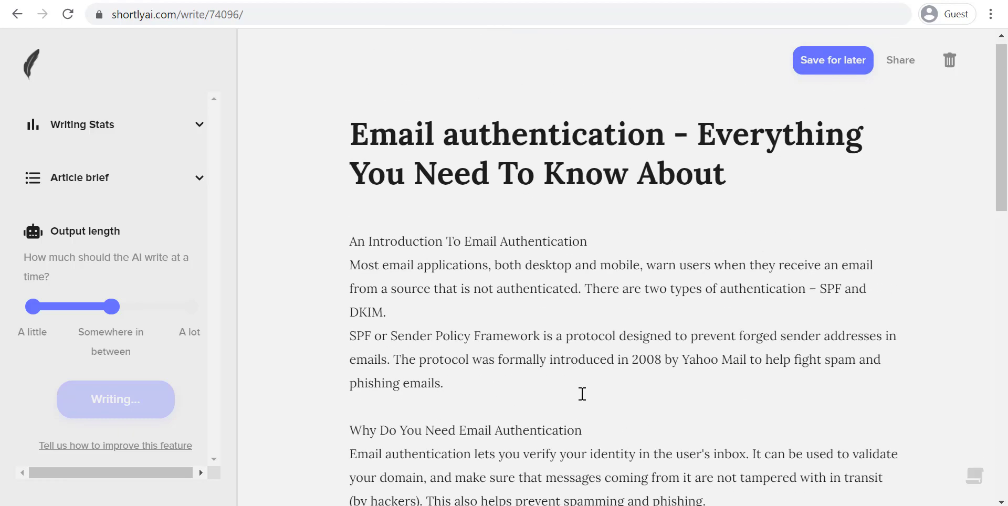
{"action": "scroll", "coordinate": [582, 394], "scroll_direction": "down", "scroll_amount": 10}
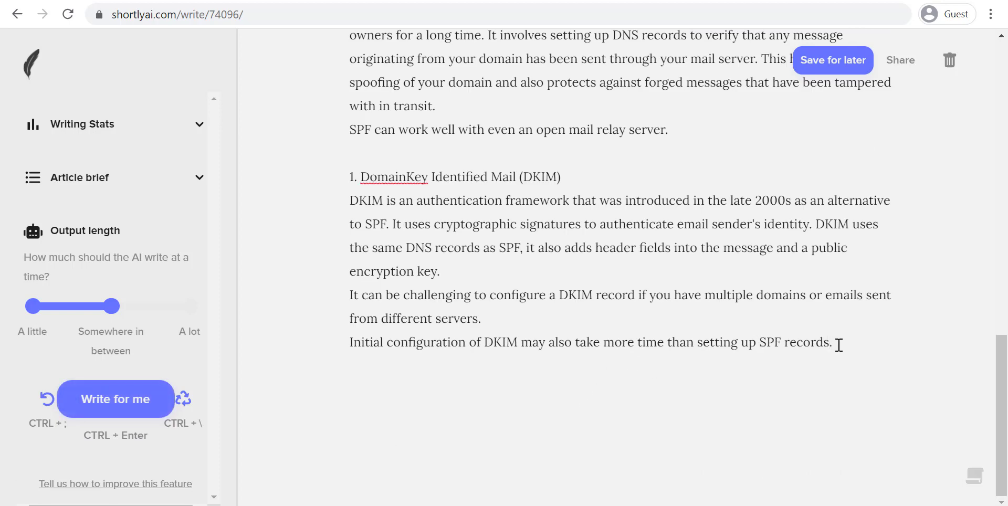
- Add the heading "2. SPF" after a blank line, copying SPF from the article's list of four methods, and have the AI write its section
{"action": "key", "text": "Return"}
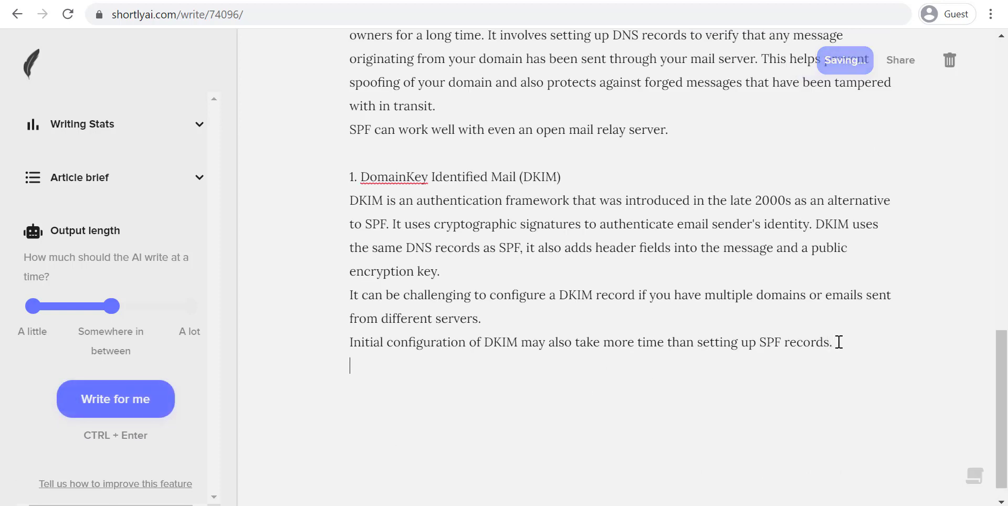
{"action": "key", "text": "Return"}
{"action": "type", "text": "2."}
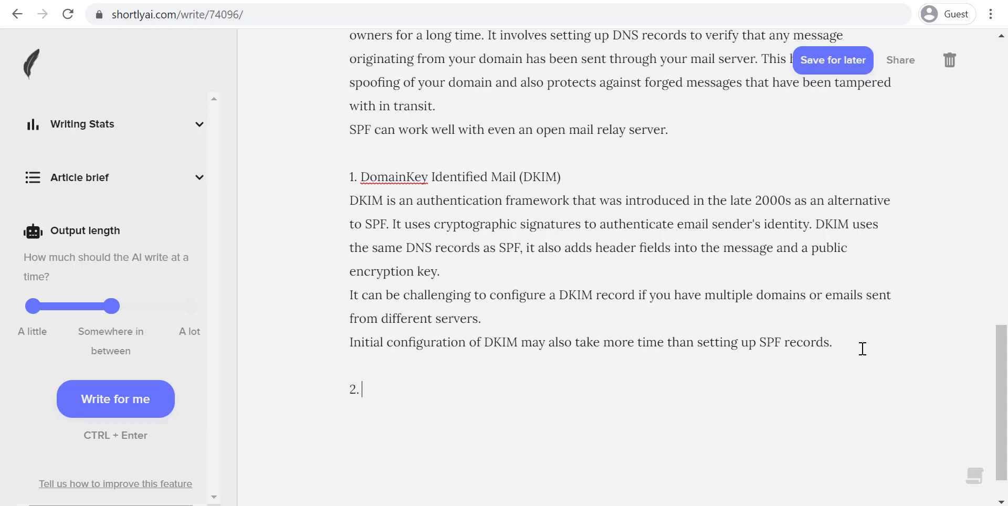
{"action": "scroll", "coordinate": [596, 222], "scroll_direction": "up", "scroll_amount": 5}
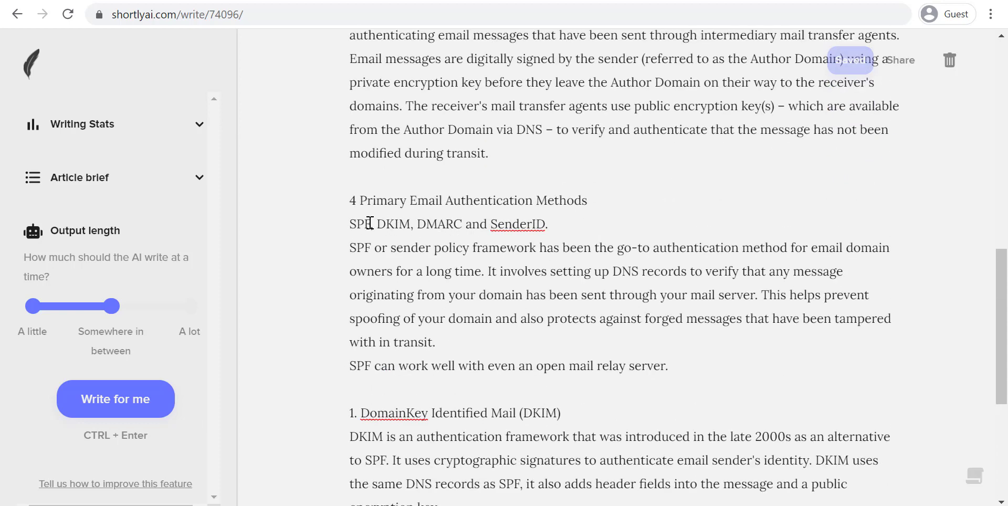
{"action": "left_click_drag", "start_coordinate": [370, 223], "coordinate": [350, 226]}
{"action": "key", "text": "ctrl+c"}
{"action": "scroll", "coordinate": [493, 342], "scroll_direction": "down", "scroll_amount": 5}
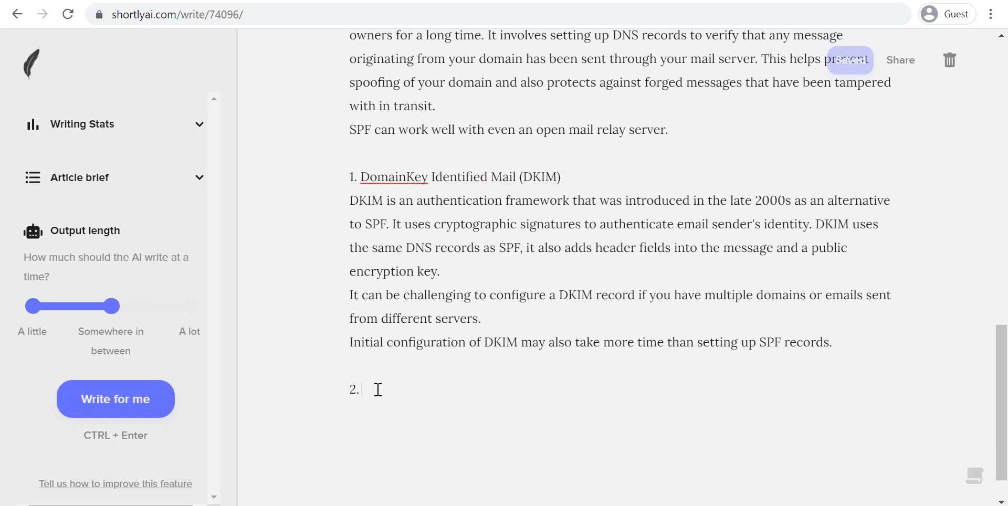
{"action": "key", "text": "ctrl+v"}
{"action": "type", "text": "i"}
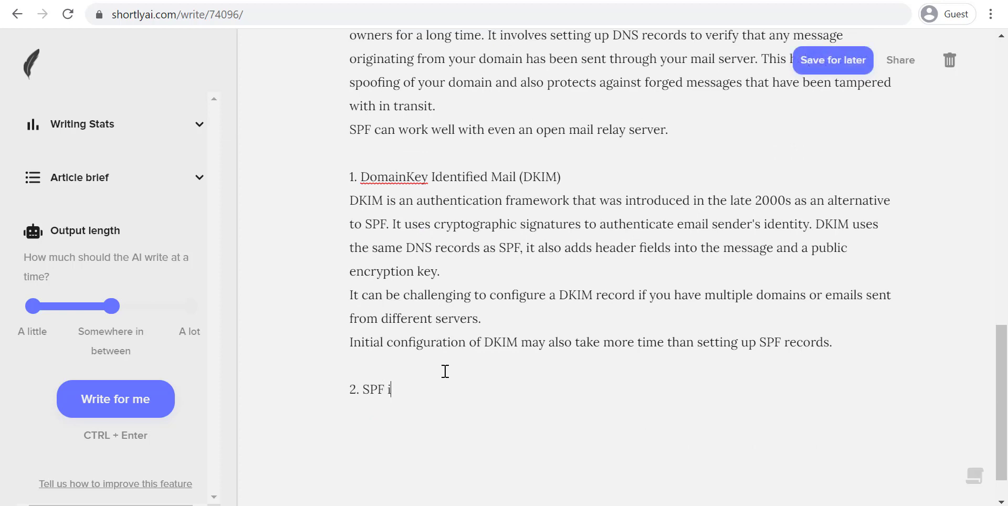
{"action": "key", "text": "BackSpace"}
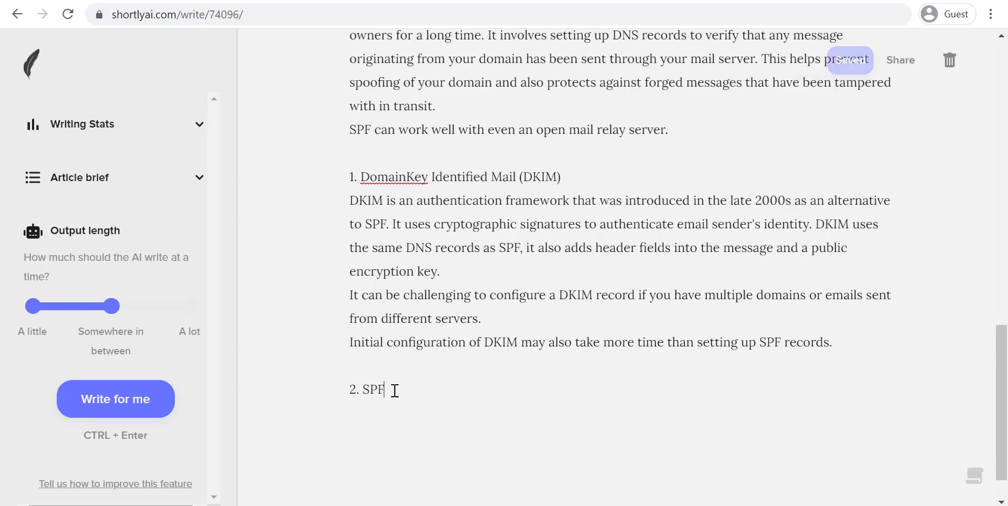
{"action": "left_click", "coordinate": [133, 402]}
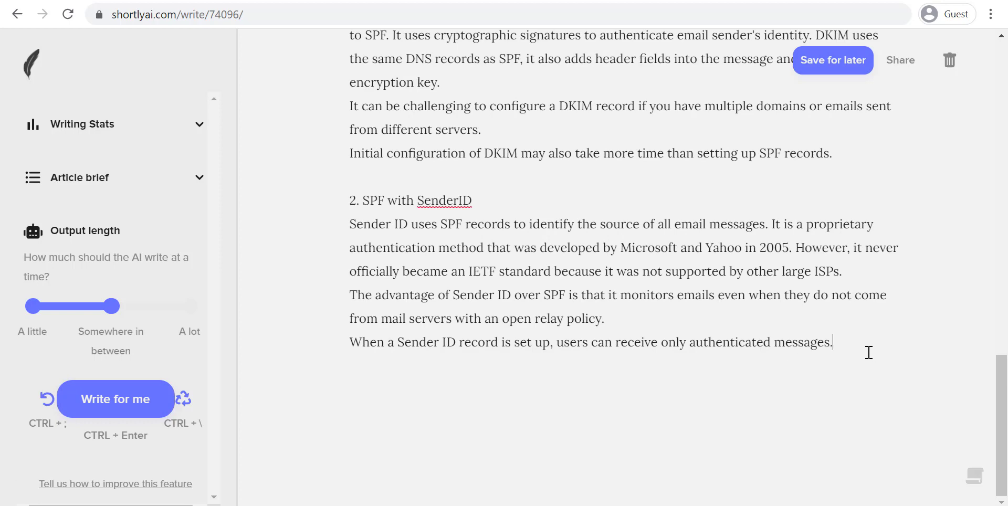
- Add the heading "3. DMARC" after a blank line, copying DMARC from the article's list of methods, and have the AI write its section
{"action": "key", "text": "Return"}
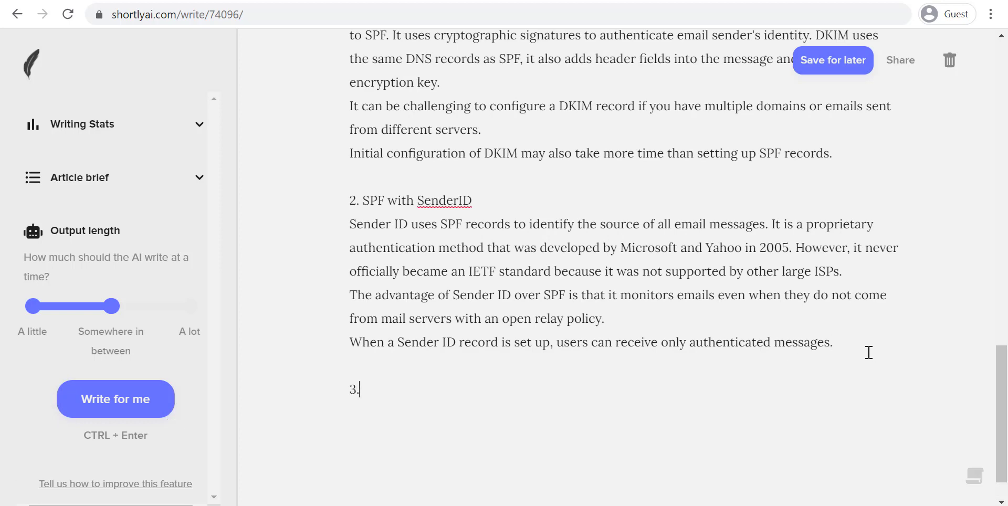
{"action": "scroll", "coordinate": [671, 289], "scroll_direction": "up", "scroll_amount": 20}
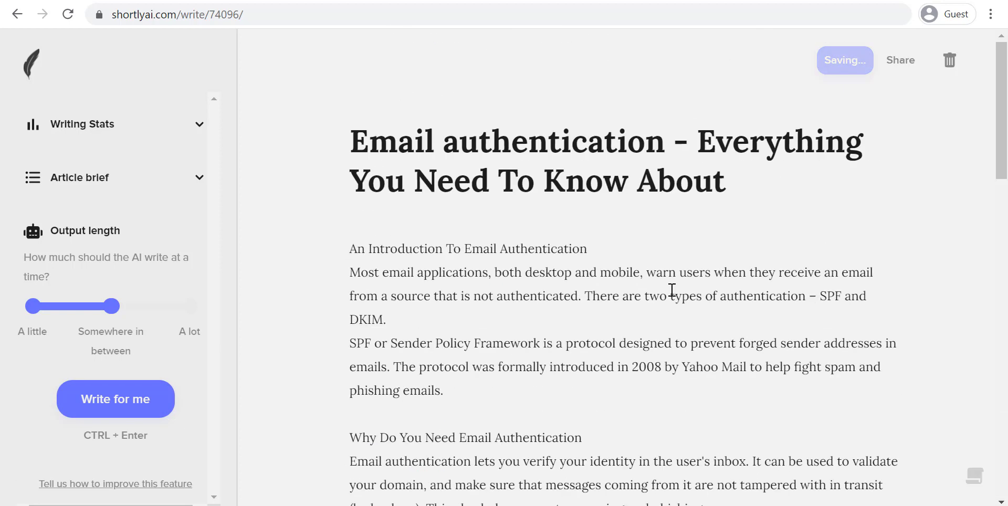
{"action": "scroll", "coordinate": [649, 401], "scroll_direction": "down", "scroll_amount": 8}
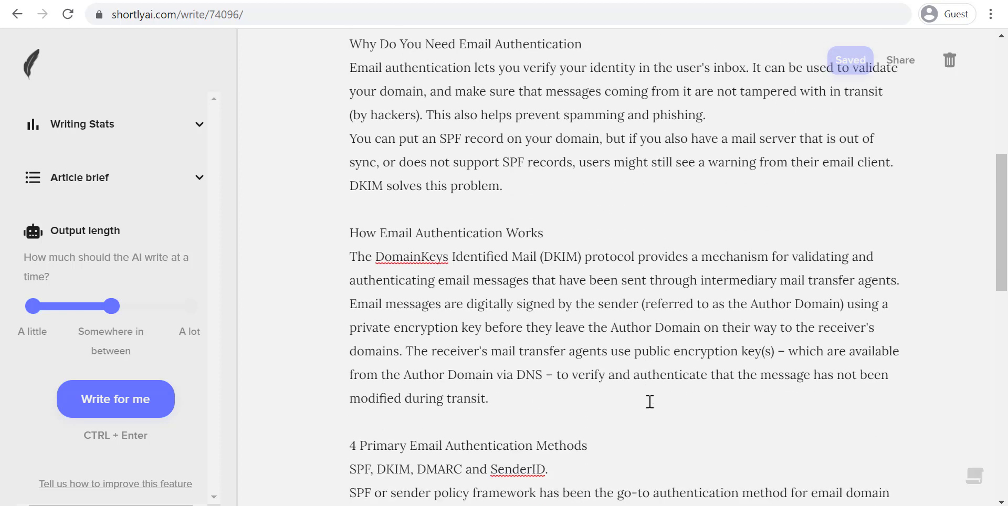
{"action": "scroll", "coordinate": [650, 401], "scroll_direction": "down", "scroll_amount": 2}
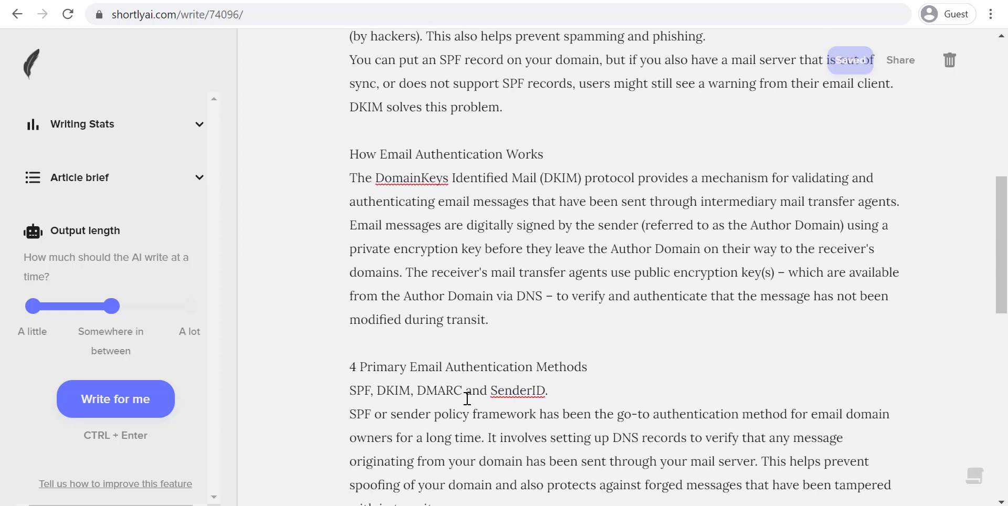
{"action": "left_click_drag", "start_coordinate": [462, 389], "coordinate": [419, 395]}
{"action": "key", "text": "ctrl+c"}
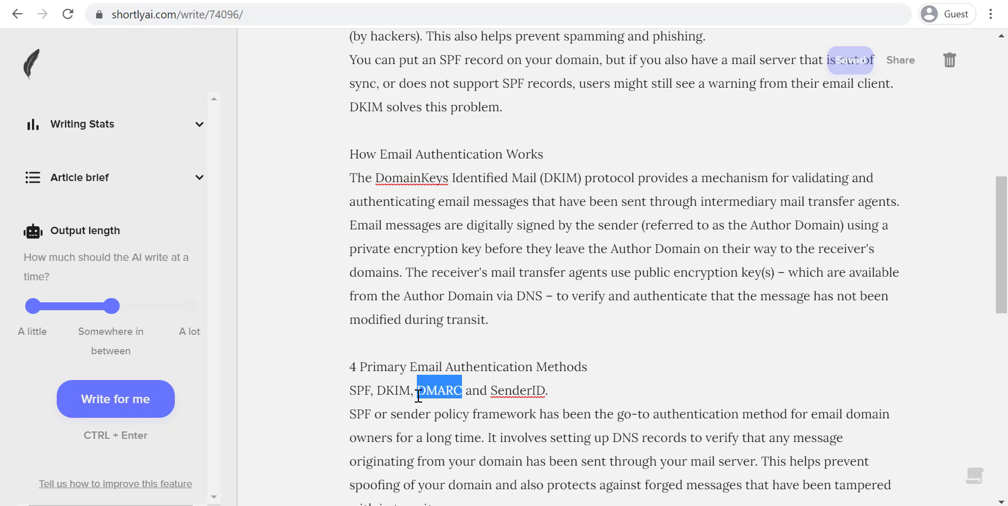
{"action": "scroll", "coordinate": [618, 396], "scroll_direction": "down", "scroll_amount": 12}
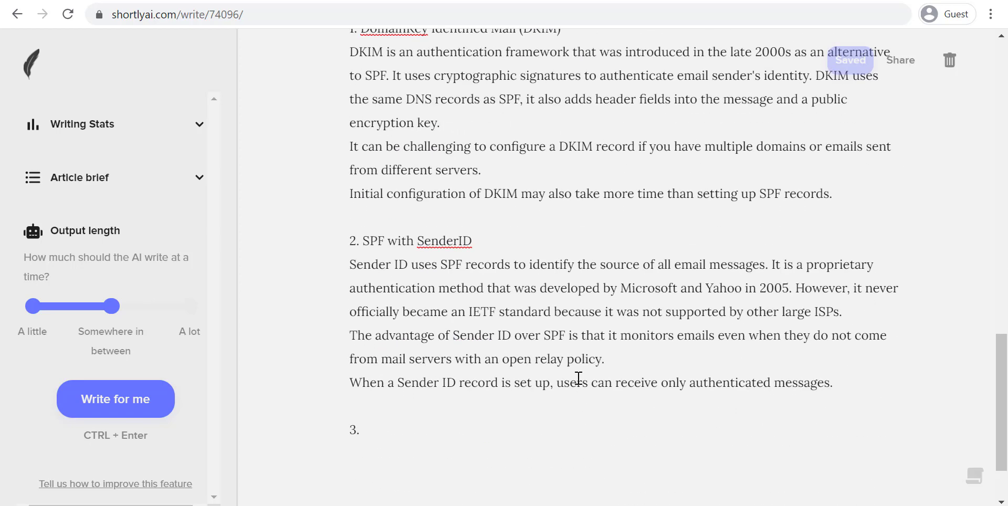
{"action": "left_click", "coordinate": [397, 432]}
{"action": "key", "text": "ctrl+v"}
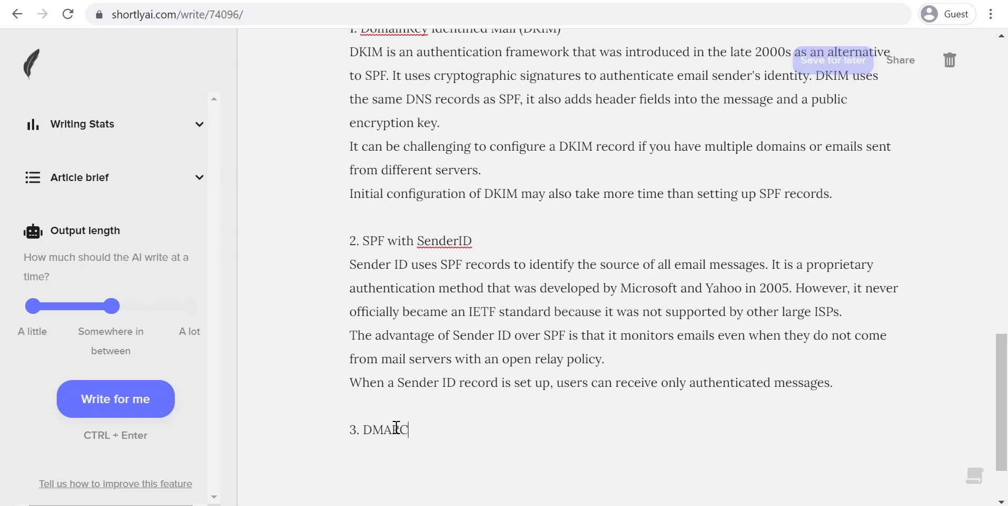
{"action": "left_click", "coordinate": [122, 407]}
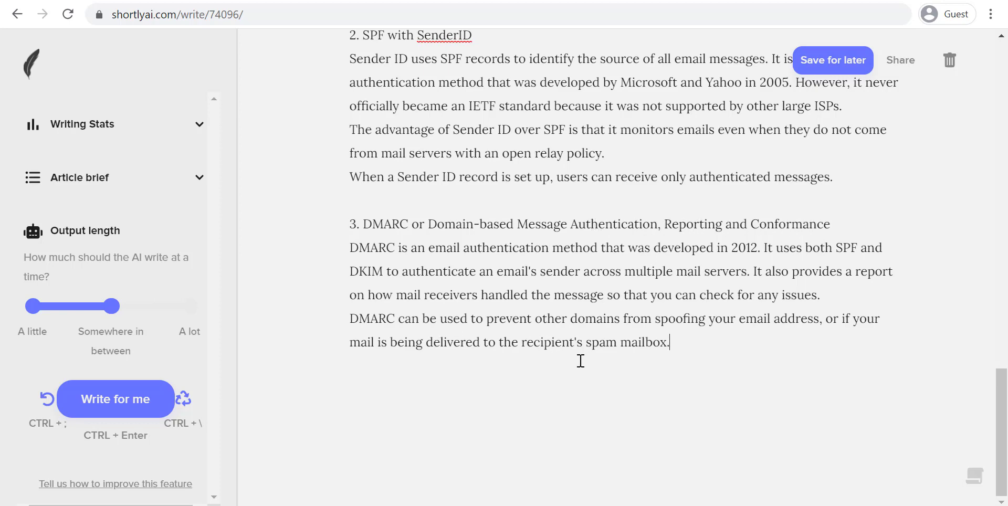
- Copy "SenderID" from the article's list of methods and add the heading "4. SenderID" after a blank line at the article's end
{"action": "scroll", "coordinate": [581, 362], "scroll_direction": "up", "scroll_amount": 3}
{"action": "scroll", "coordinate": [717, 391], "scroll_direction": "down", "scroll_amount": 3}
{"action": "scroll", "coordinate": [699, 344], "scroll_direction": "up", "scroll_amount": 8}
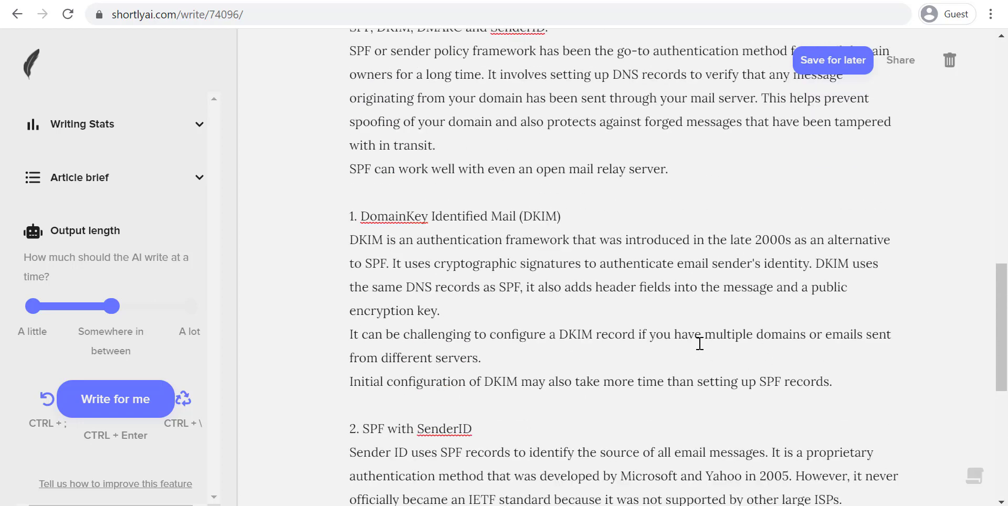
{"action": "scroll", "coordinate": [497, 234], "scroll_direction": "up", "scroll_amount": 3}
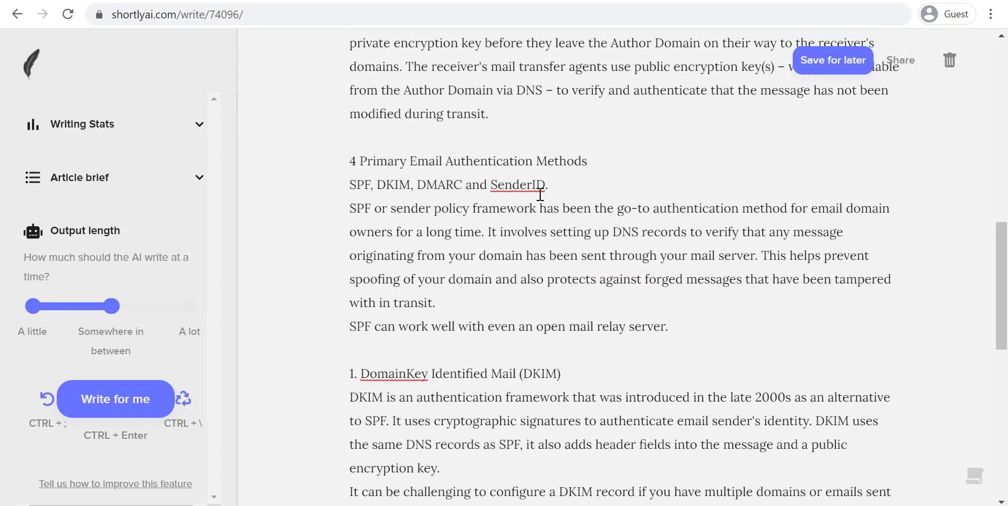
{"action": "left_click_drag", "start_coordinate": [546, 186], "coordinate": [494, 192]}
{"action": "key", "text": "ctrl+c"}
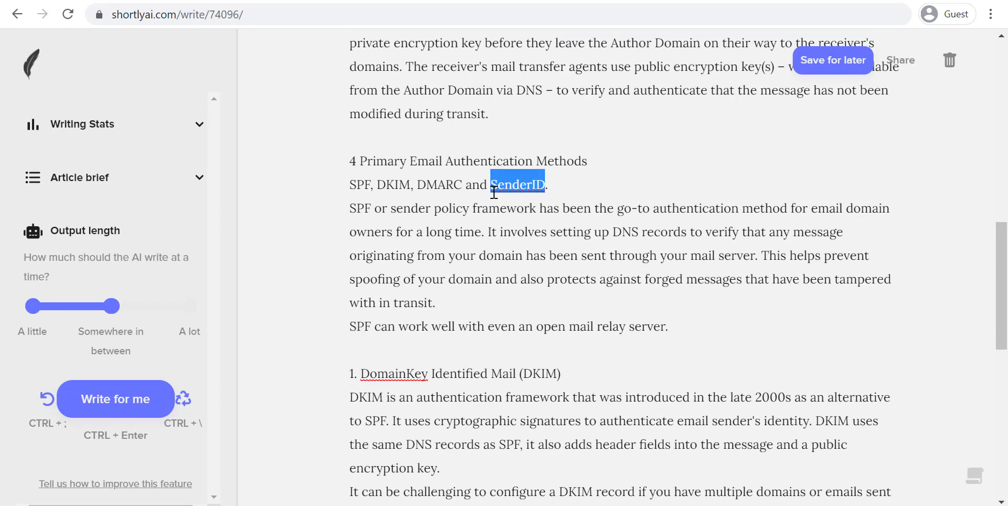
{"action": "scroll", "coordinate": [637, 356], "scroll_direction": "down", "scroll_amount": 12}
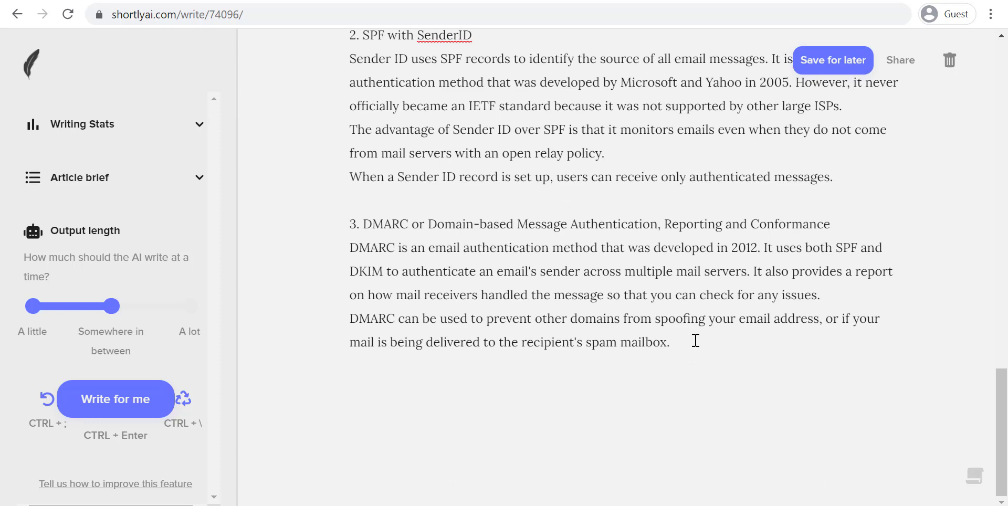
{"action": "key", "text": "Return"}
{"action": "key", "text": "Return"}
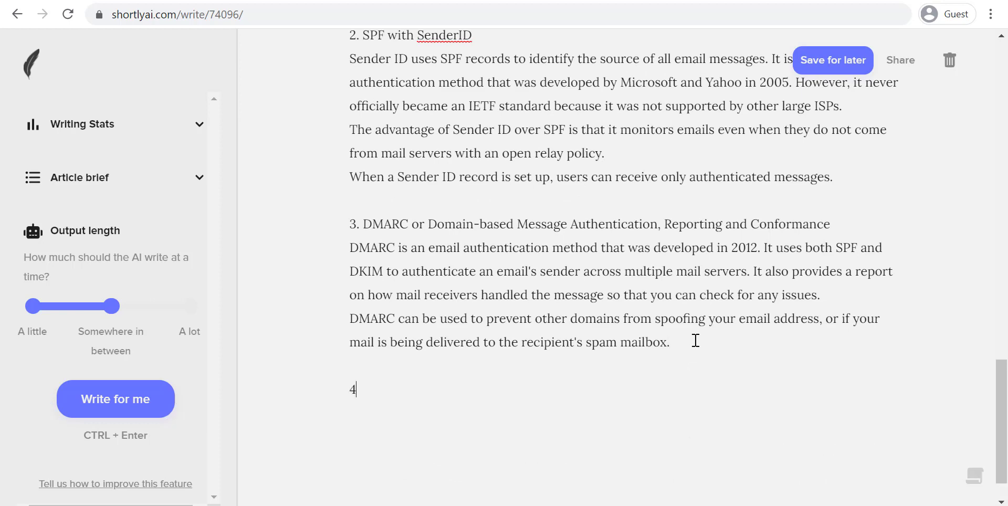
{"action": "key", "text": "ctrl+v"}
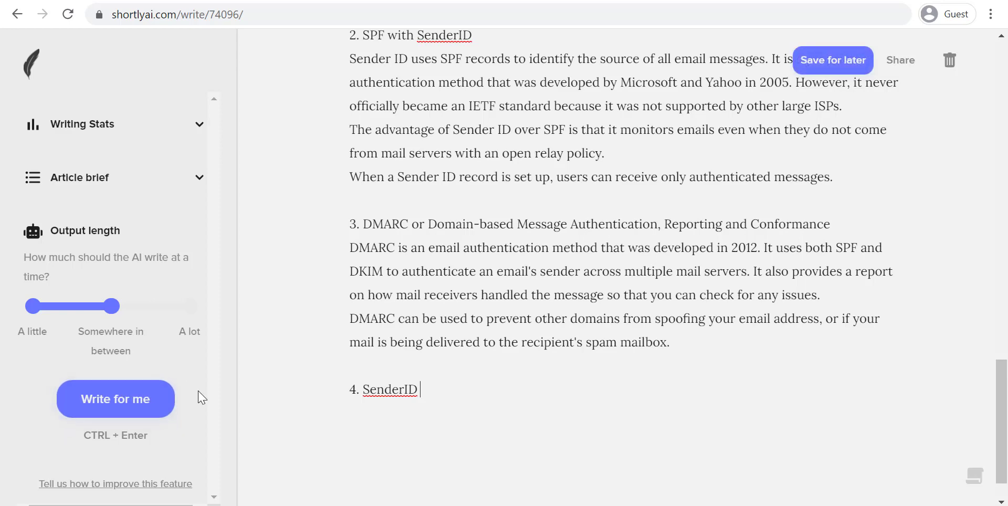
- Have the AI write the section for "4. SenderID" and review the text of the authentication methods sections
{"action": "left_click", "coordinate": [140, 411]}
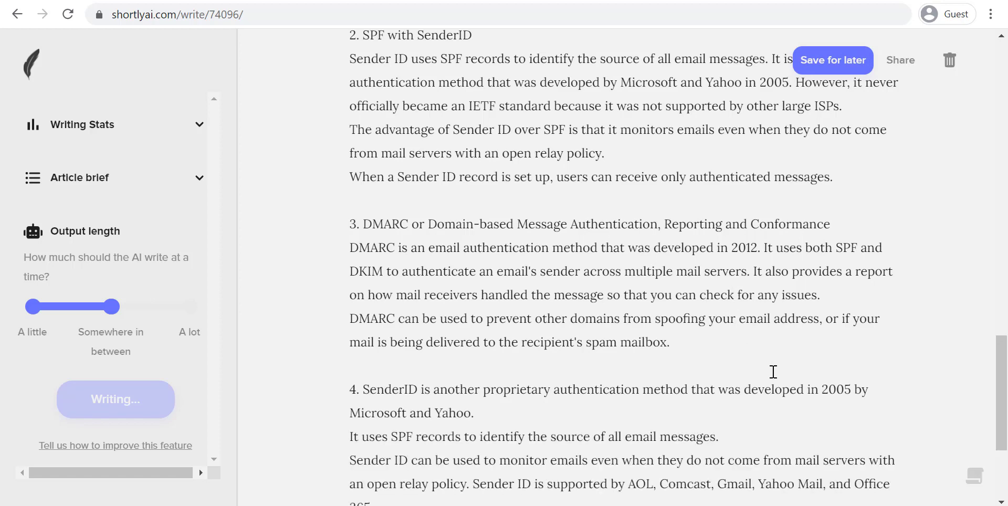
{"action": "scroll", "coordinate": [773, 378], "scroll_direction": "down", "scroll_amount": 3}
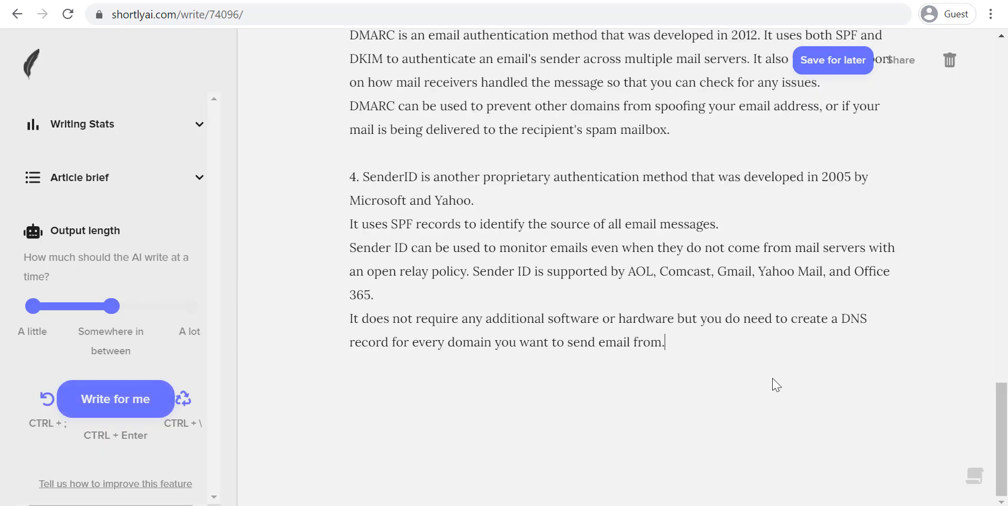
{"action": "scroll", "coordinate": [779, 378], "scroll_direction": "up", "scroll_amount": 12}
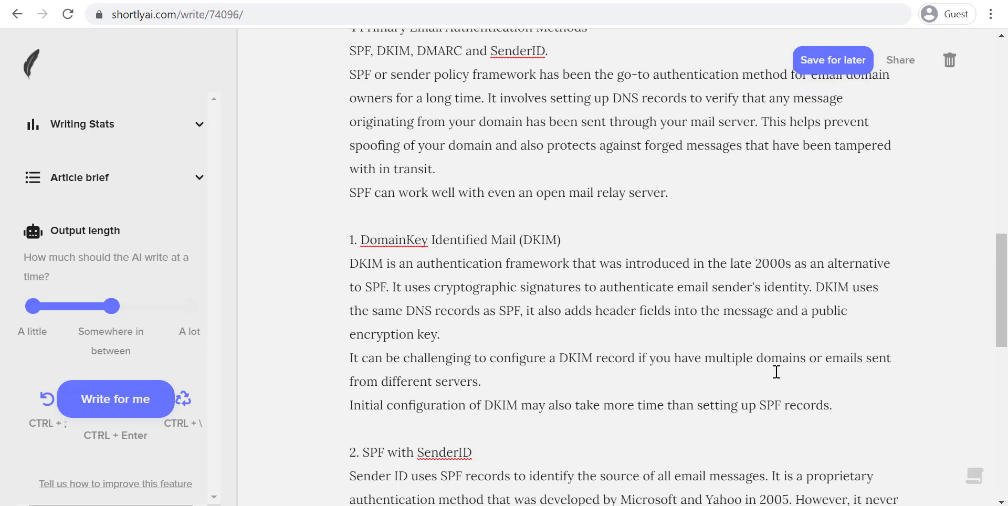
{"action": "scroll", "coordinate": [777, 372], "scroll_direction": "up", "scroll_amount": 3}
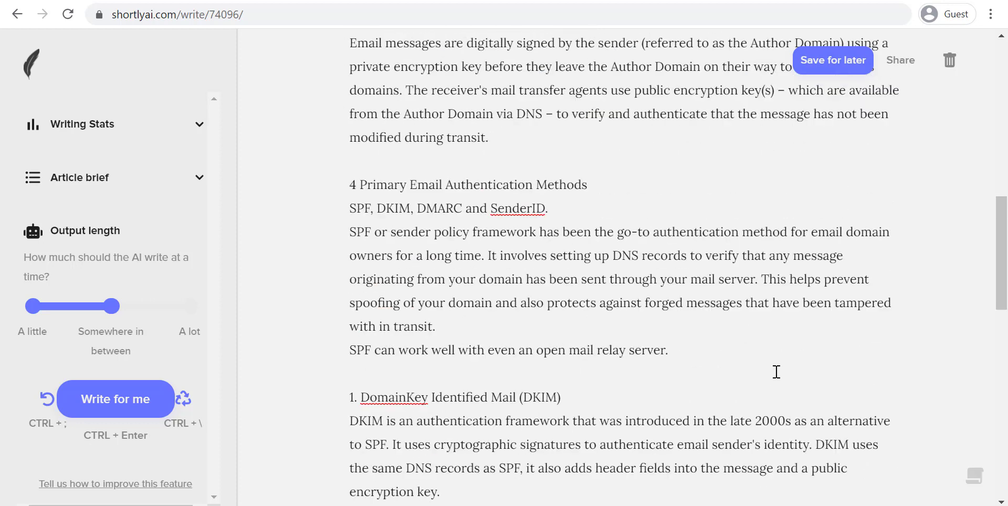
{"action": "scroll", "coordinate": [776, 371], "scroll_direction": "down", "scroll_amount": 2}
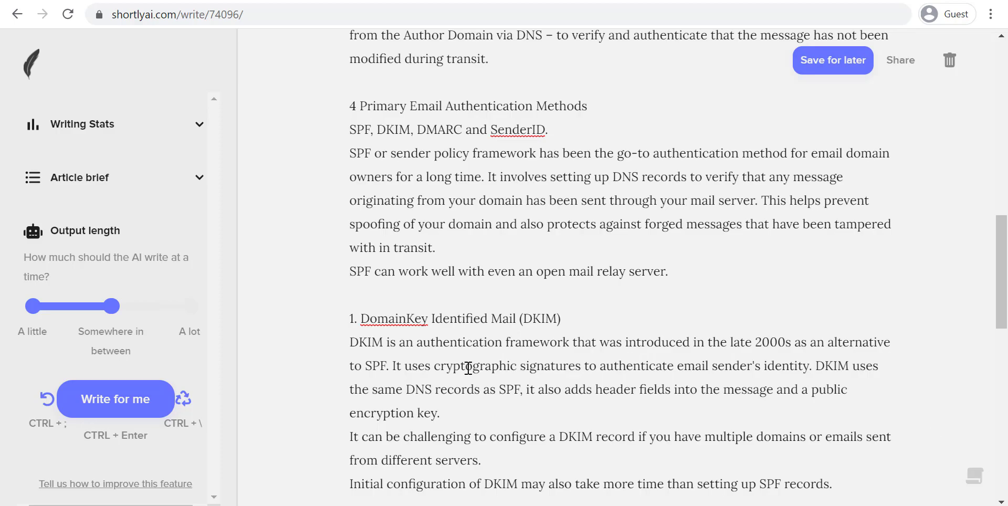
- Copy the outline heading "Why you need DMARC, SPF and DKIM" from the Postpace brief and add it after a blank line at the ShortlyAI article's end
{"action": "left_click", "coordinate": [101, 1]}
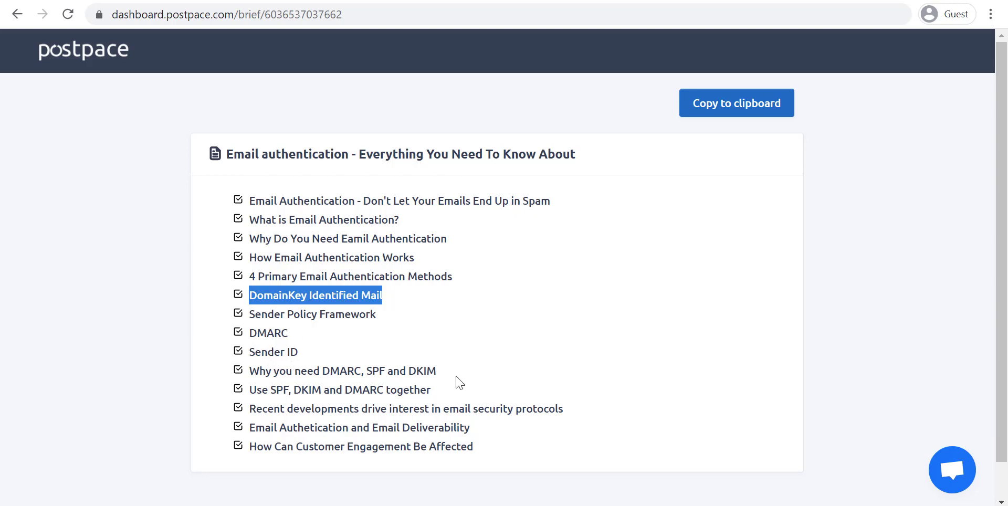
{"action": "left_click_drag", "start_coordinate": [441, 374], "coordinate": [248, 372]}
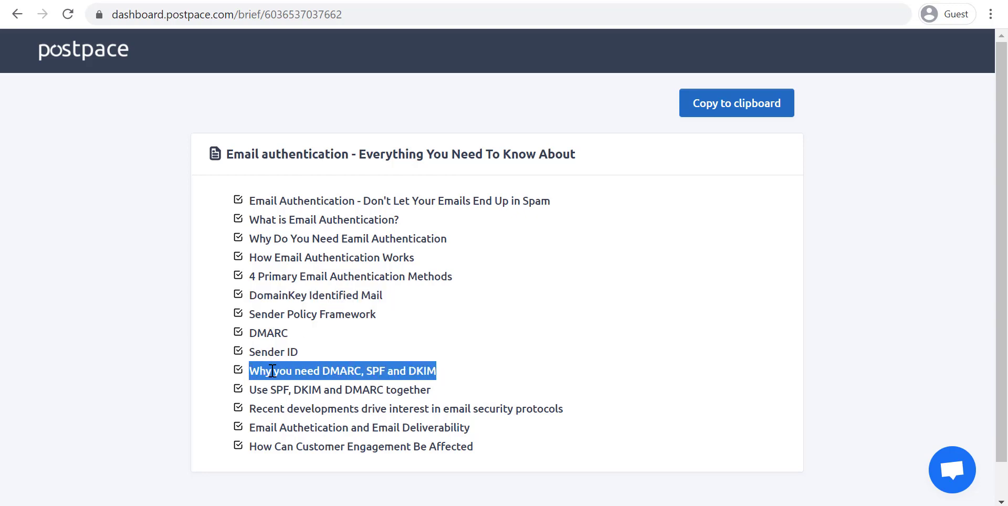
{"action": "right_click", "coordinate": [272, 370]}
{"action": "left_click", "coordinate": [305, 383]}
{"action": "left_click", "coordinate": [297, 0]}
{"action": "scroll", "coordinate": [765, 377], "scroll_direction": "down", "scroll_amount": 10}
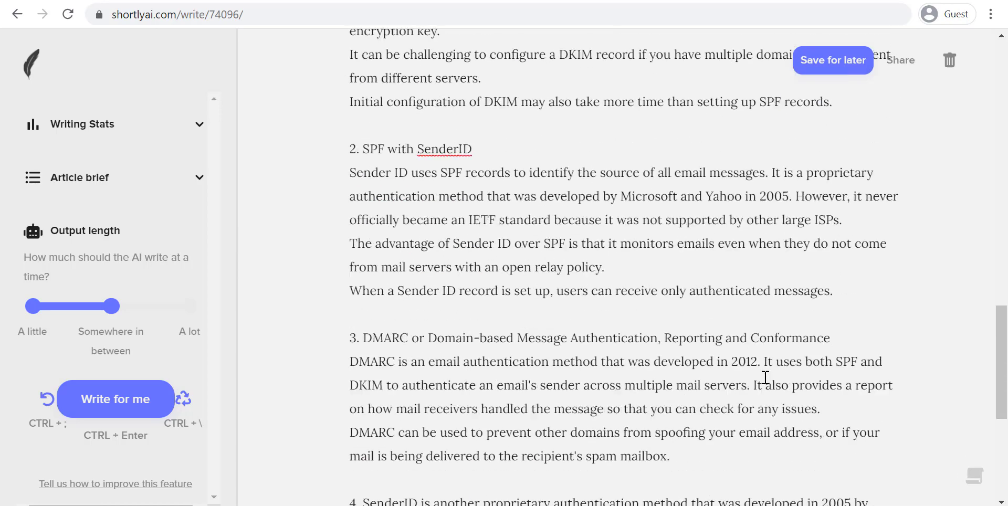
{"action": "left_click", "coordinate": [732, 344]}
{"action": "key", "text": "Return"}
{"action": "key", "text": "Return"}
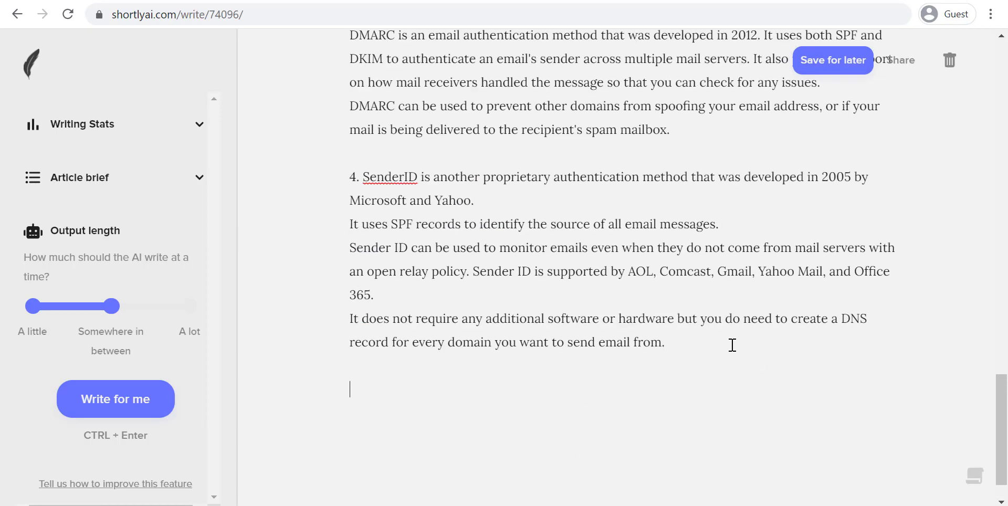
{"action": "type", "text": "Why you need DMARC, SPF and DKIM"}
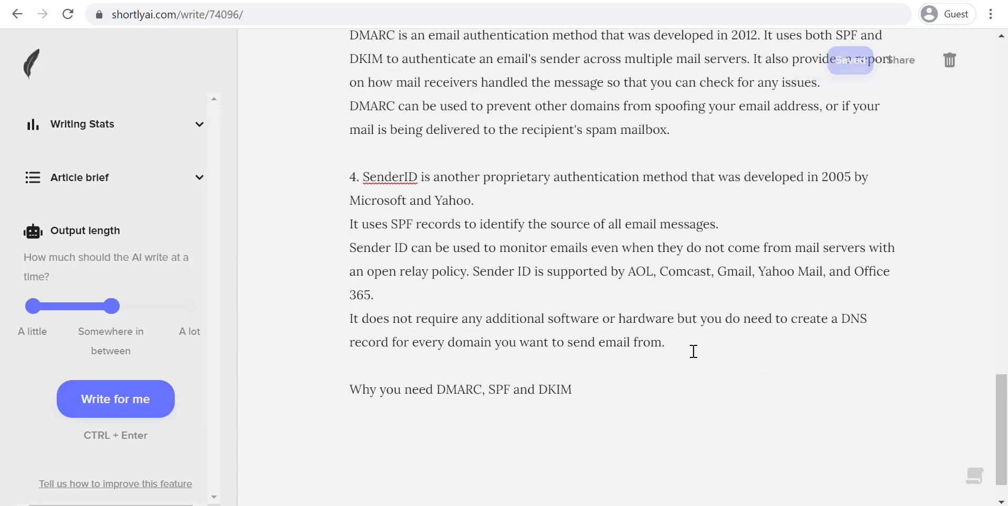
- Have the AI write the section for "Why you need DMARC, SPF and DKIM" and review the article from its beginning to the new text
{"action": "left_click", "coordinate": [127, 404]}
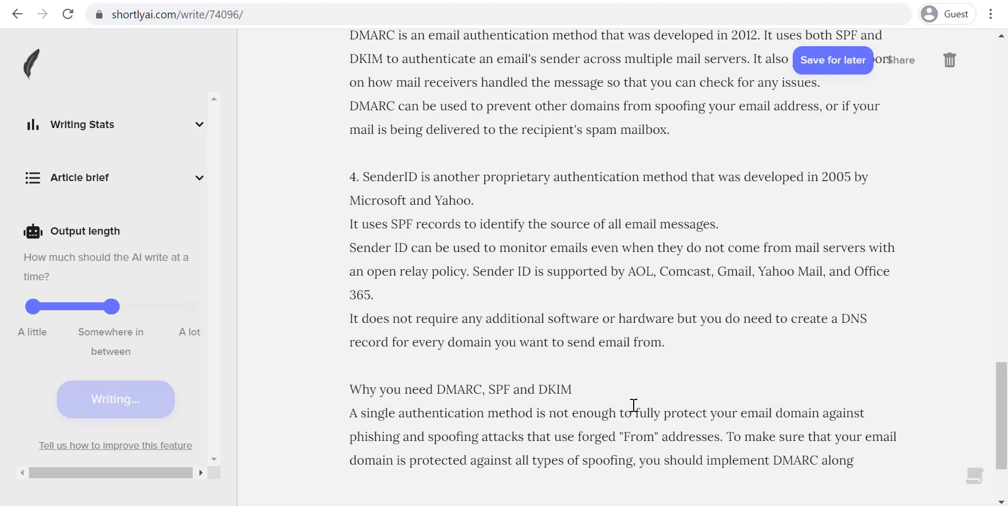
{"action": "scroll", "coordinate": [646, 409], "scroll_direction": "up", "scroll_amount": 20}
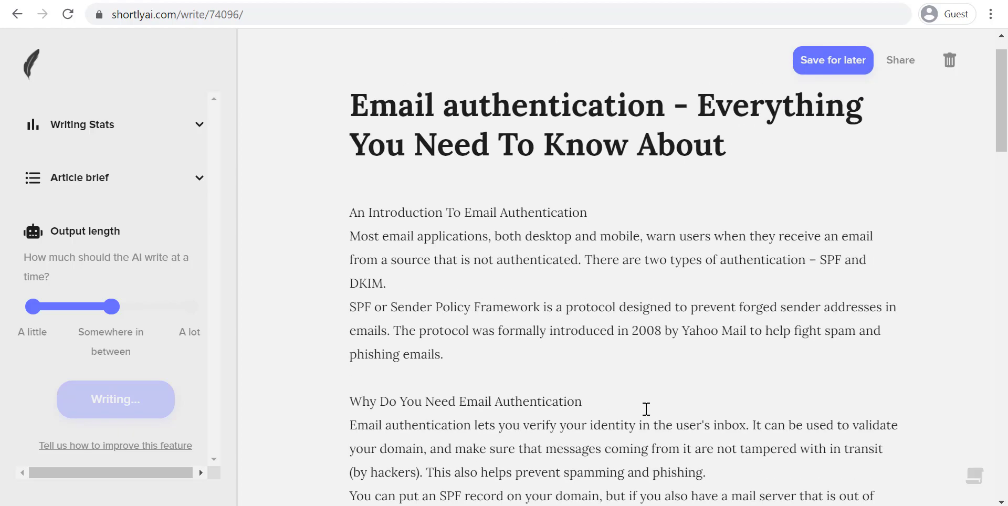
{"action": "scroll", "coordinate": [646, 409], "scroll_direction": "down", "scroll_amount": 12}
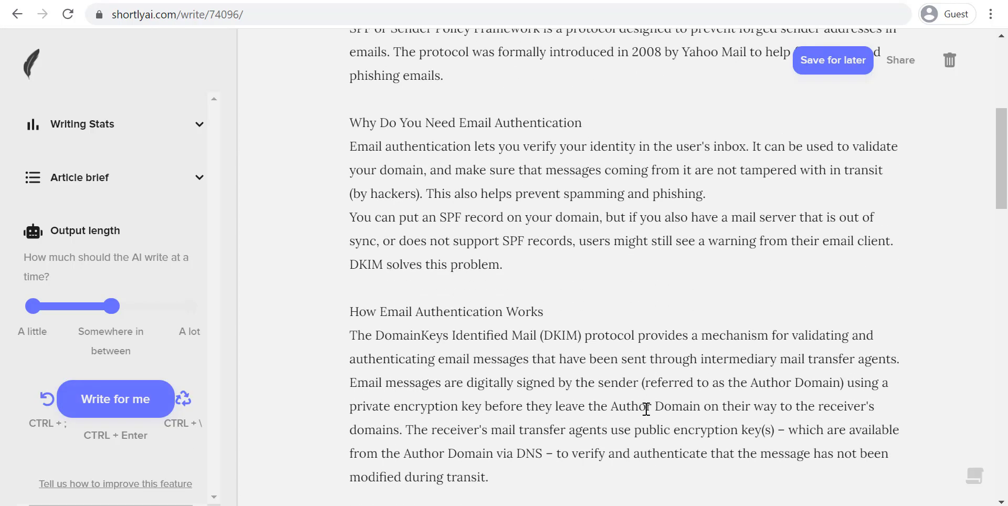
{"action": "scroll", "coordinate": [646, 409], "scroll_direction": "down", "scroll_amount": 20}
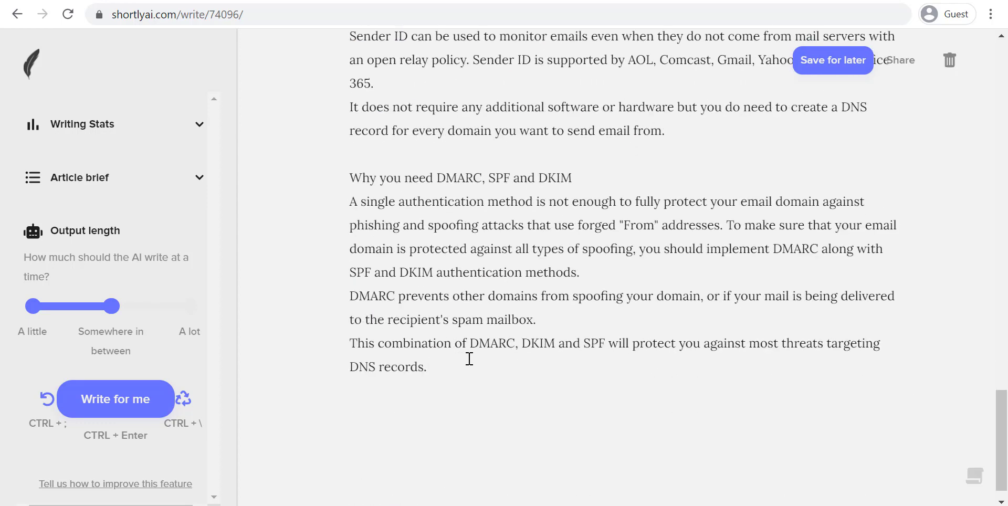
- Add the heading "Recent developments drive interest in email security protocols" after a blank line at the article's end, copying it from the Postpace brief
{"action": "key", "text": "Return"}
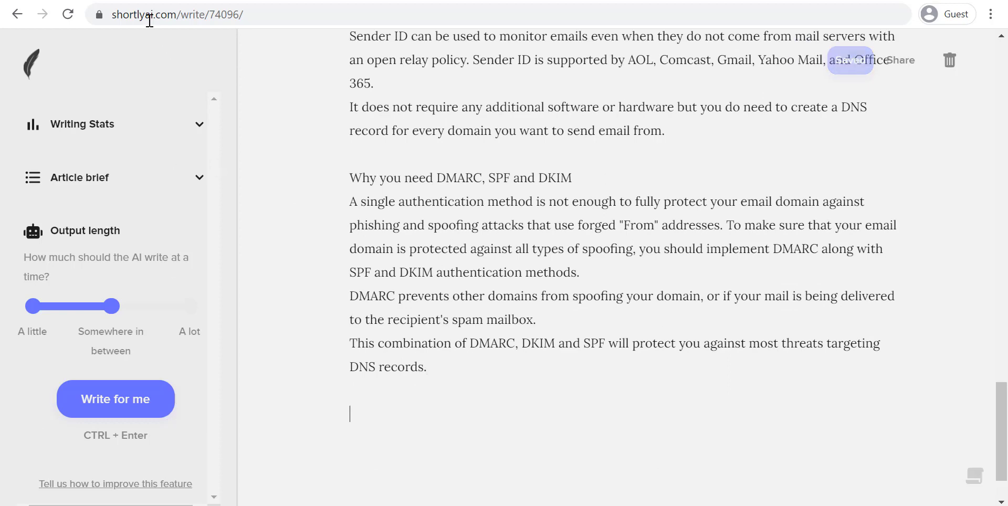
{"action": "left_click", "coordinate": [140, 4]}
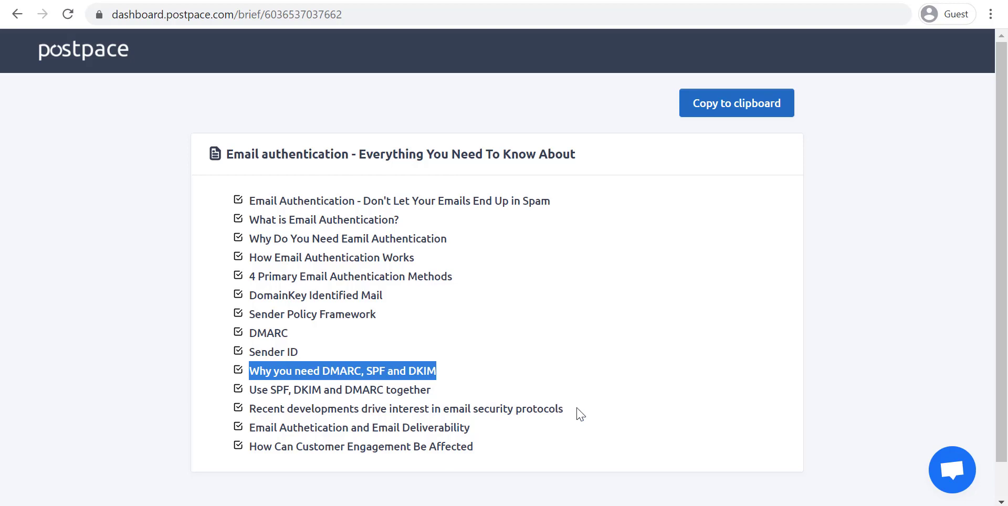
{"action": "left_click_drag", "start_coordinate": [578, 415], "coordinate": [247, 410]}
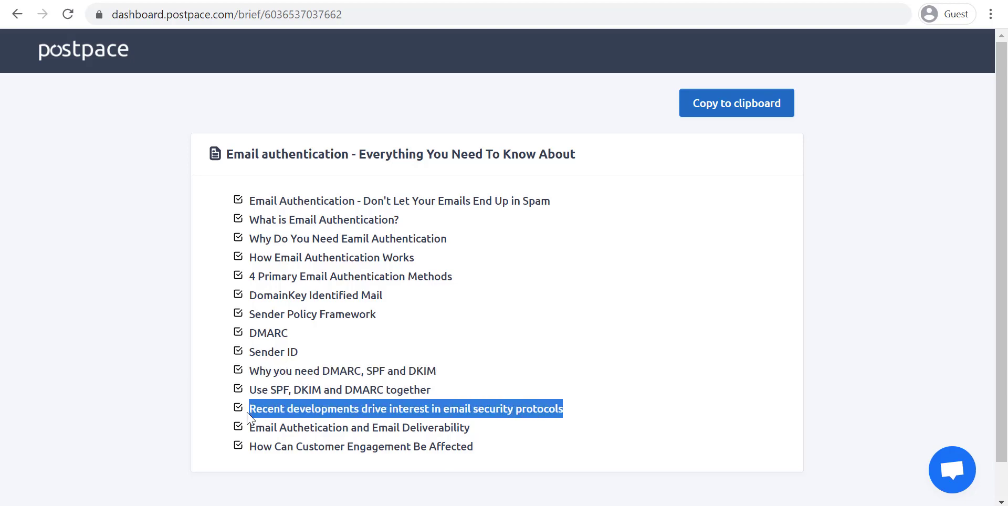
{"action": "right_click", "coordinate": [284, 410]}
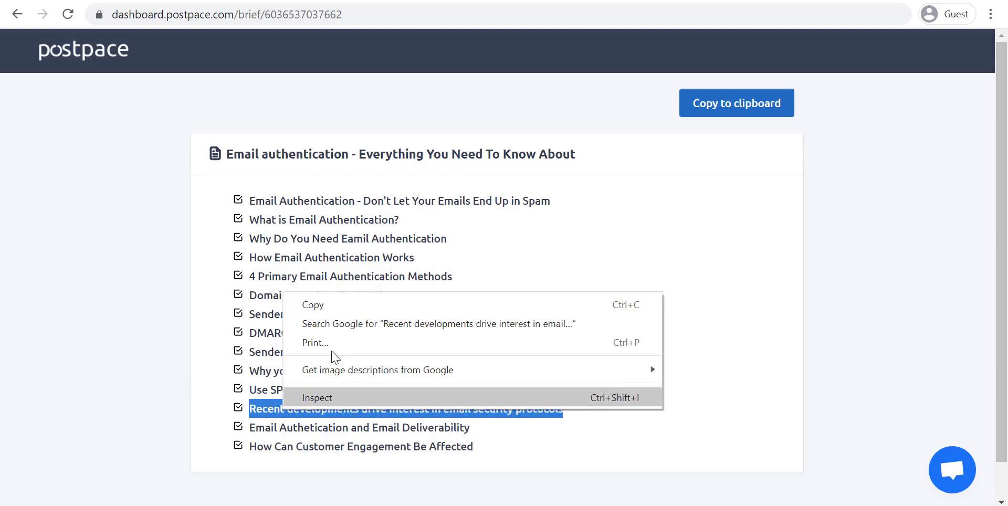
{"action": "left_click", "coordinate": [330, 307]}
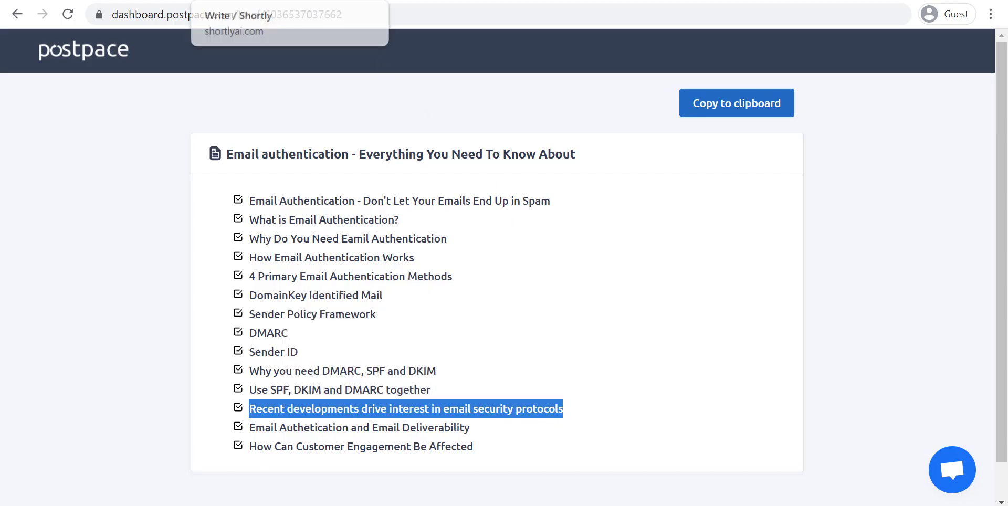
{"action": "left_click", "coordinate": [326, 3]}
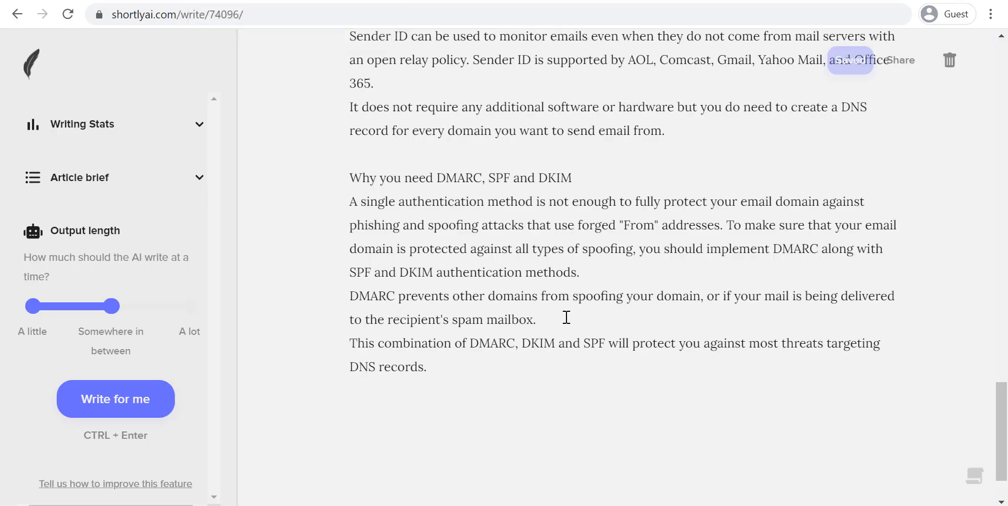
{"action": "key", "text": "ctrl+v"}
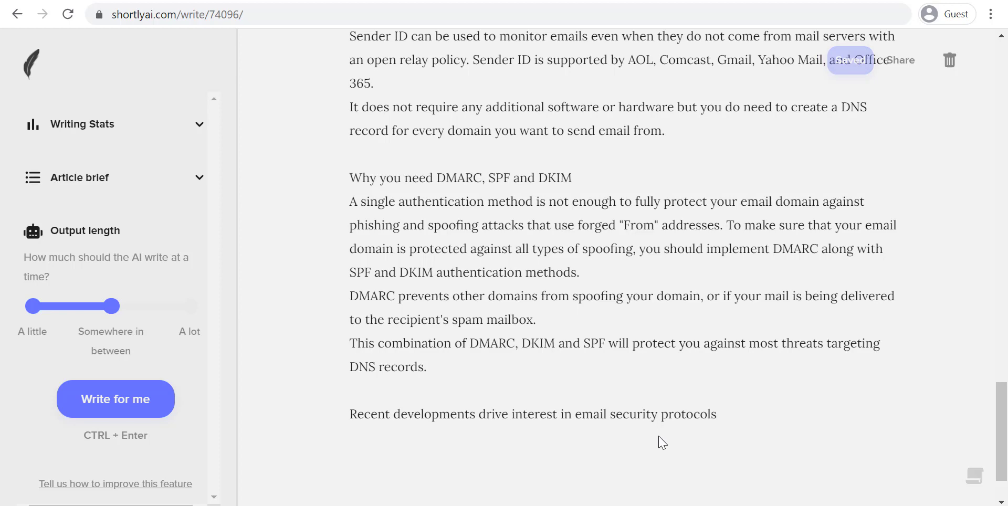
- Have the AI write the section for "Recent developments drive interest in email security protocols" and review the article through to its end
{"action": "key", "text": "Return"}
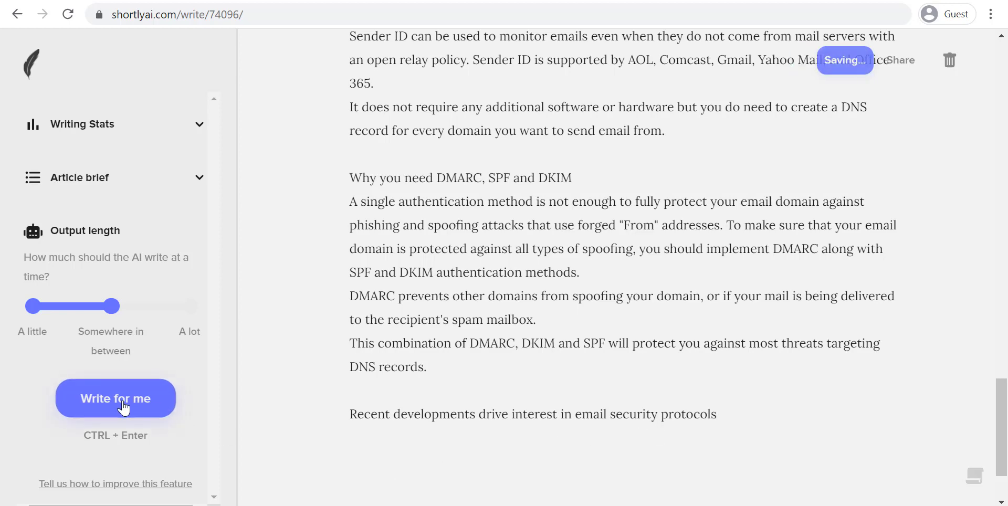
{"action": "left_click", "coordinate": [124, 408]}
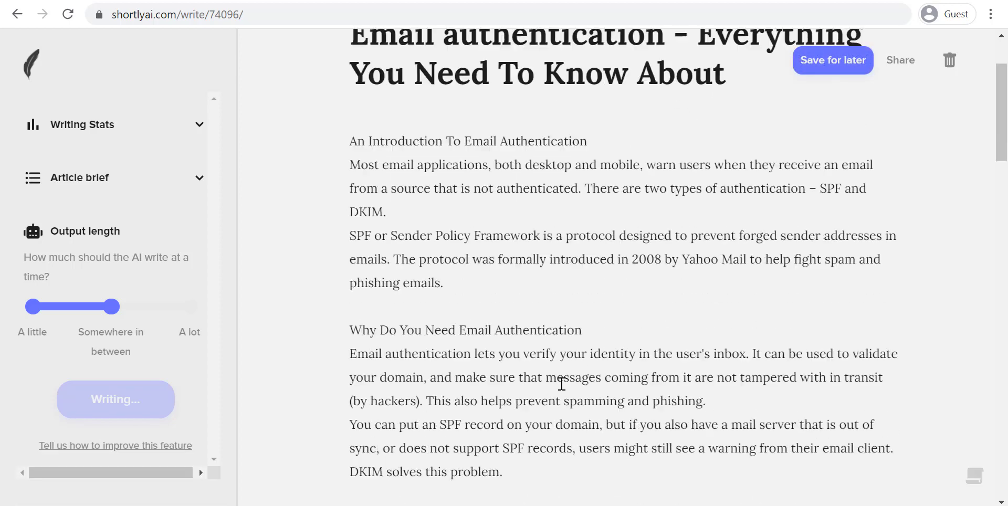
{"action": "scroll", "coordinate": [561, 385], "scroll_direction": "down", "scroll_amount": 4}
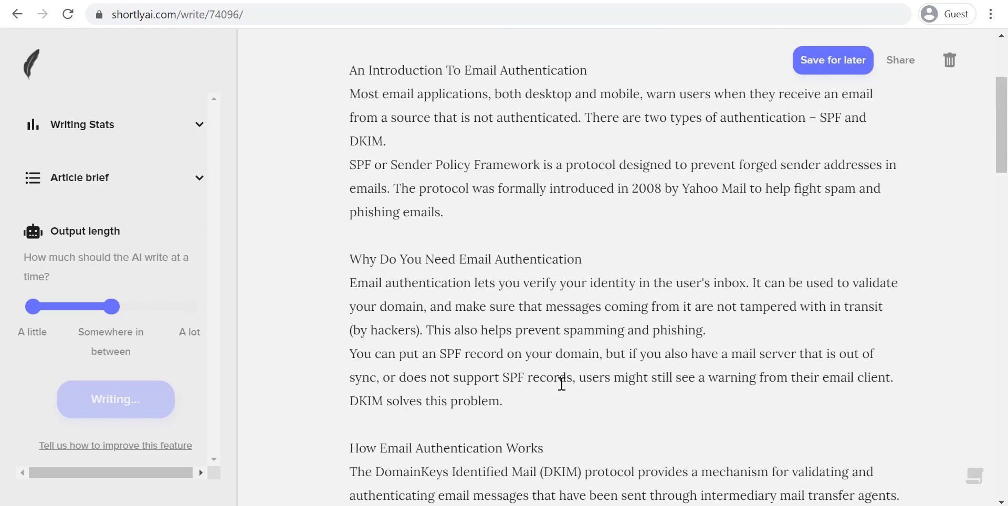
{"action": "scroll", "coordinate": [562, 385], "scroll_direction": "up", "scroll_amount": 4}
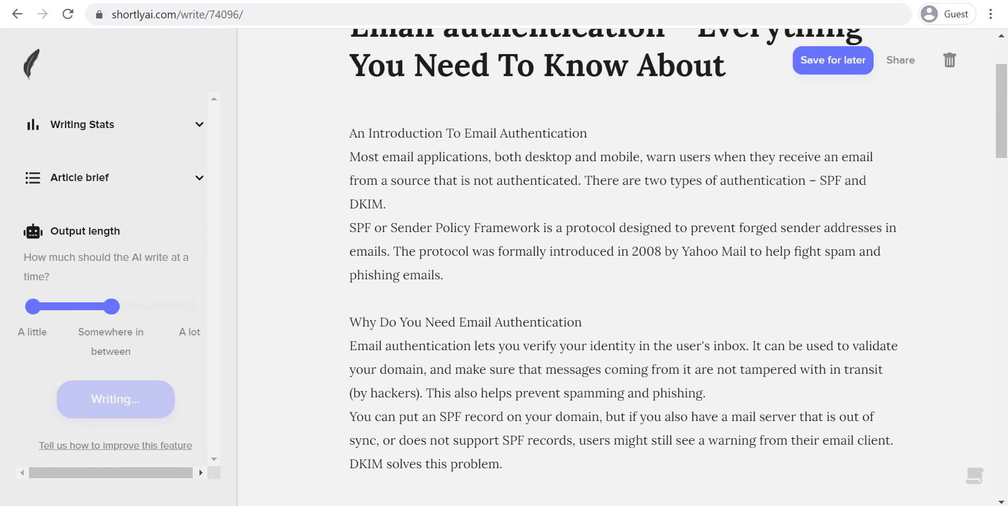
{"action": "left_click", "coordinate": [1001, 147]}
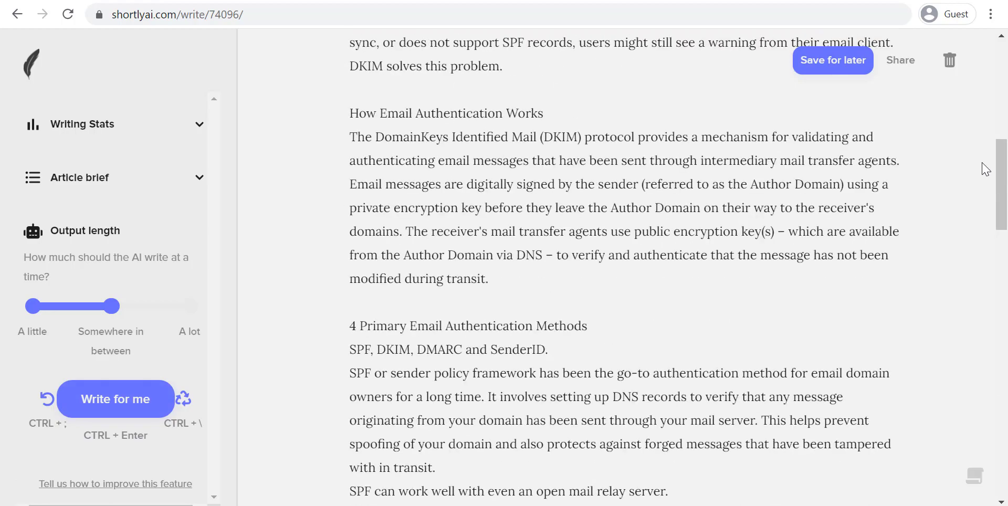
{"action": "left_click_drag", "start_coordinate": [1002, 178], "coordinate": [1002, 444]}
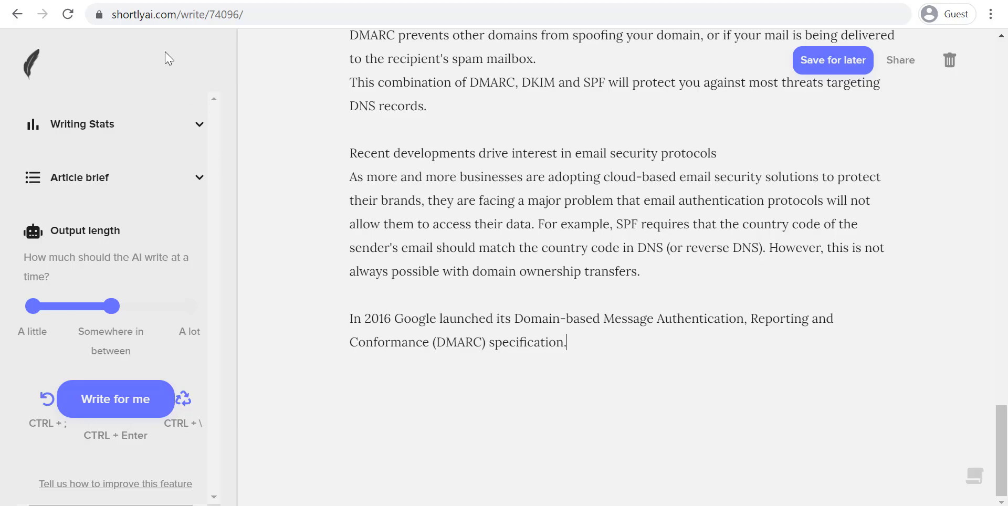
- Copy "Email Authetication and Email Deliverability" from the Postpace brief and add it as a heading after a blank line at the ShortlyAI article's end
{"action": "key", "text": "alt+Tab"}
{"action": "left_click_drag", "start_coordinate": [483, 438], "coordinate": [251, 431]}
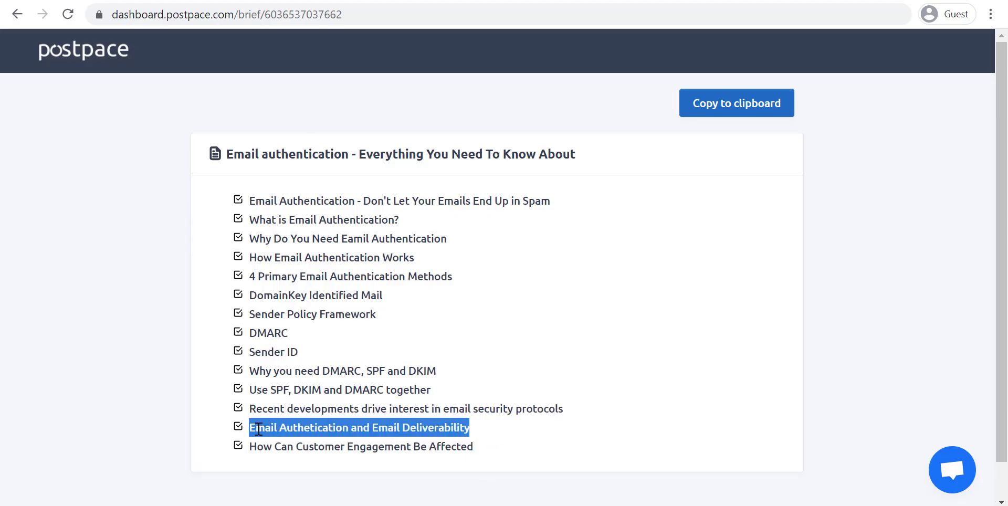
{"action": "right_click", "coordinate": [258, 429]}
{"action": "left_click", "coordinate": [303, 321]}
{"action": "key", "text": "alt+Tab"}
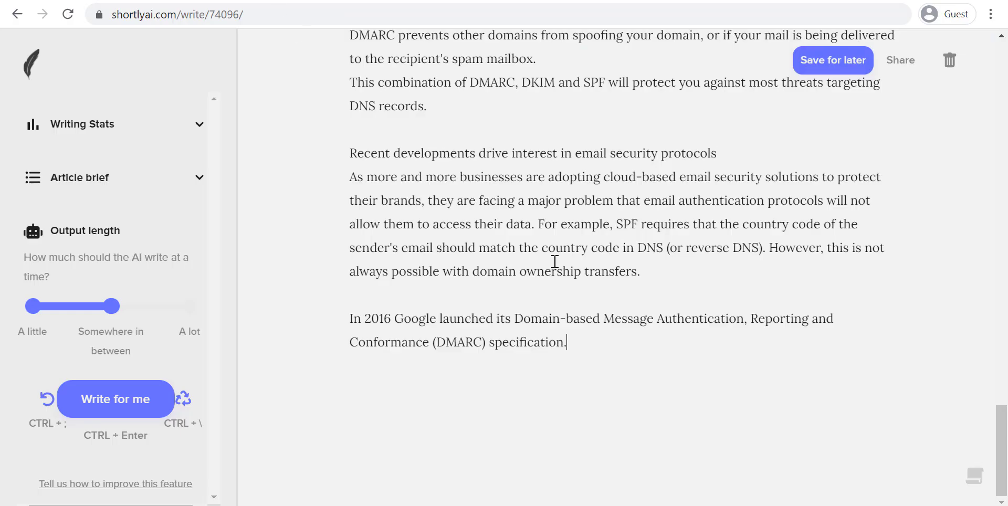
{"action": "left_click", "coordinate": [603, 338]}
{"action": "key", "text": "Return"}
{"action": "key", "text": "ctrl+v"}
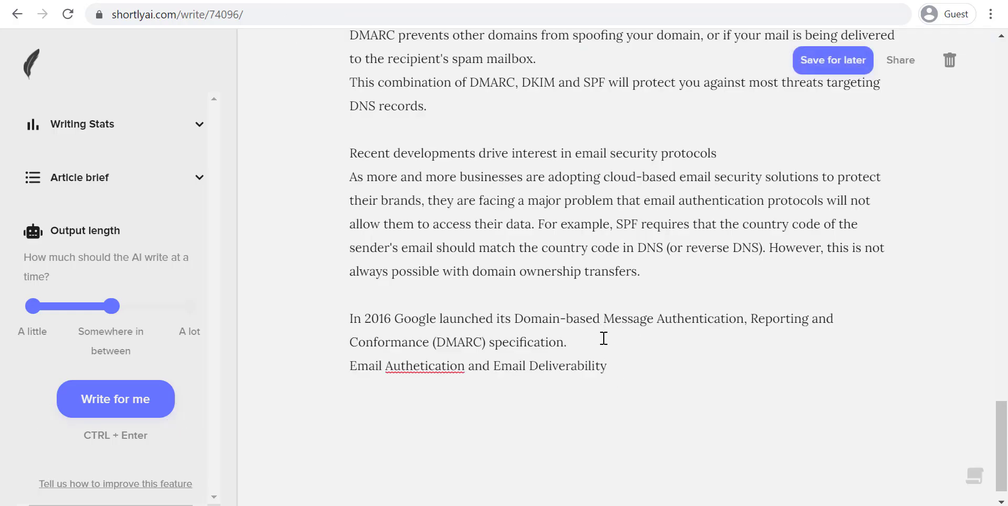
{"action": "left_click", "coordinate": [591, 340]}
{"action": "key", "text": "Return"}
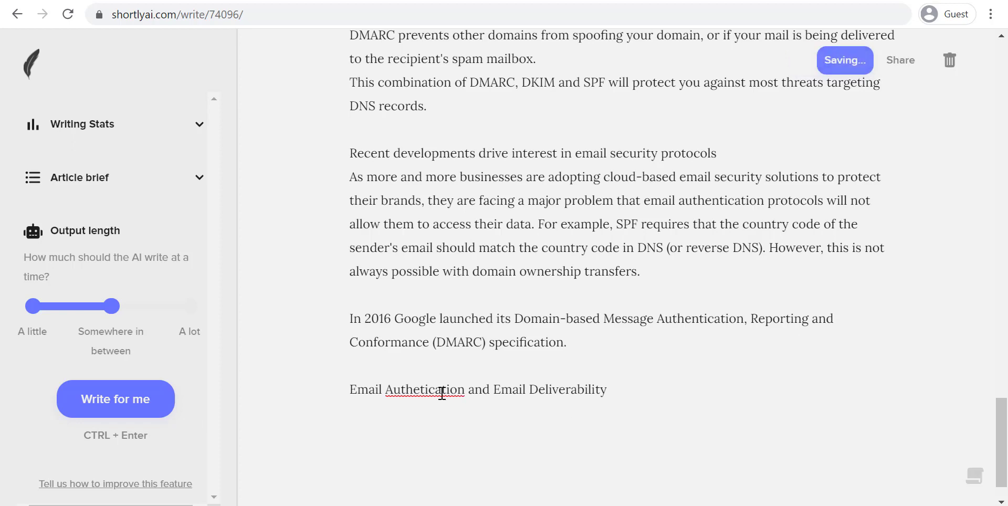
- Correct "Authetication" to "Authentication" in the email deliverability heading and have the AI write its section
{"action": "left_click", "coordinate": [419, 389]}
{"action": "type", "text": "n"}
{"action": "left_click", "coordinate": [636, 388]}
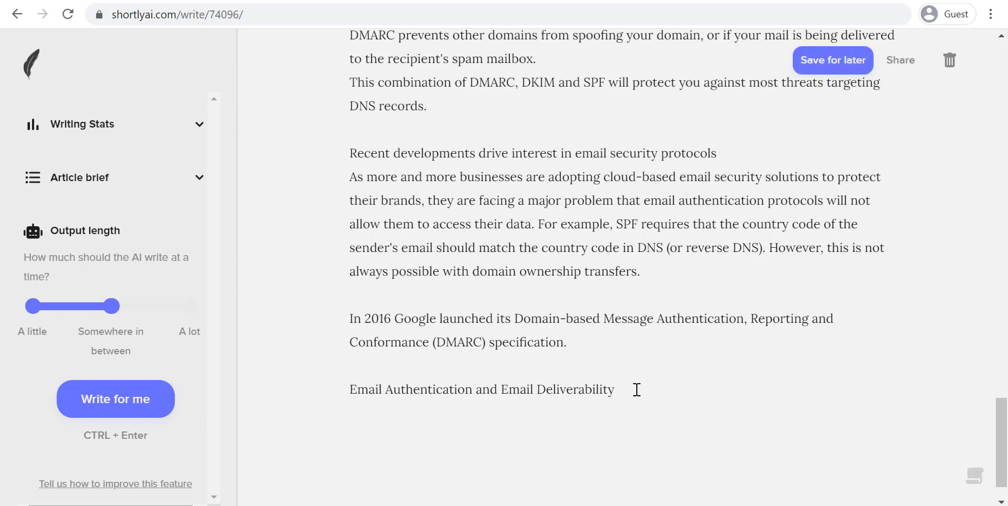
{"action": "key", "text": "Return"}
{"action": "left_click", "coordinate": [146, 407]}
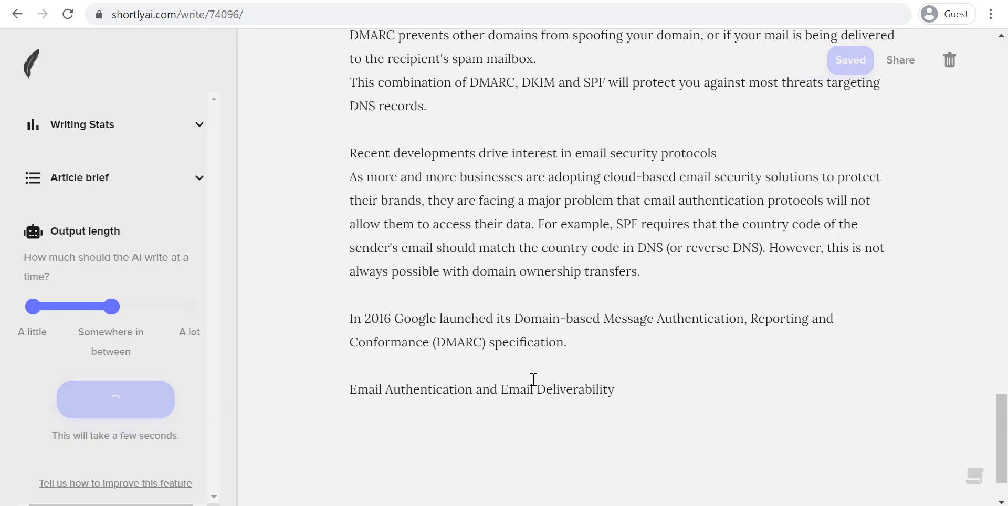
{"action": "scroll", "coordinate": [647, 376], "scroll_direction": "down", "scroll_amount": 1}
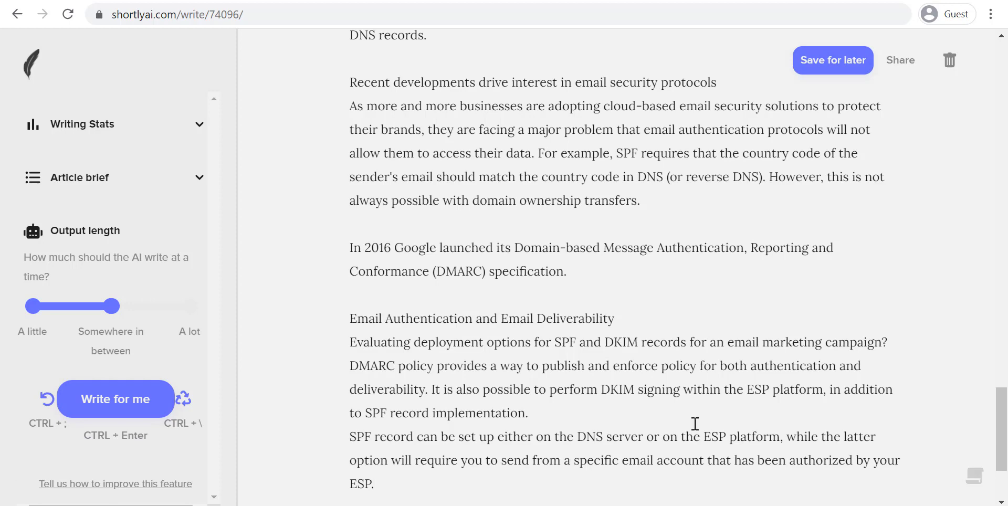
{"action": "scroll", "coordinate": [706, 407], "scroll_direction": "down", "scroll_amount": 3}
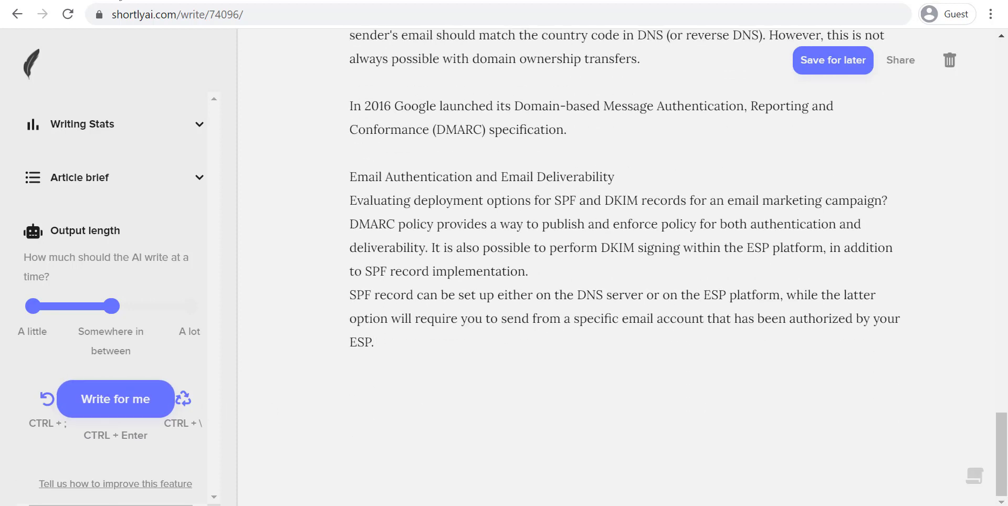
- Copy "How Can Customer Engagement Be Affected" from the Postpace brief and add it as a heading after a blank line at the ShortlyAI article's end
{"action": "left_click", "coordinate": [115, 0]}
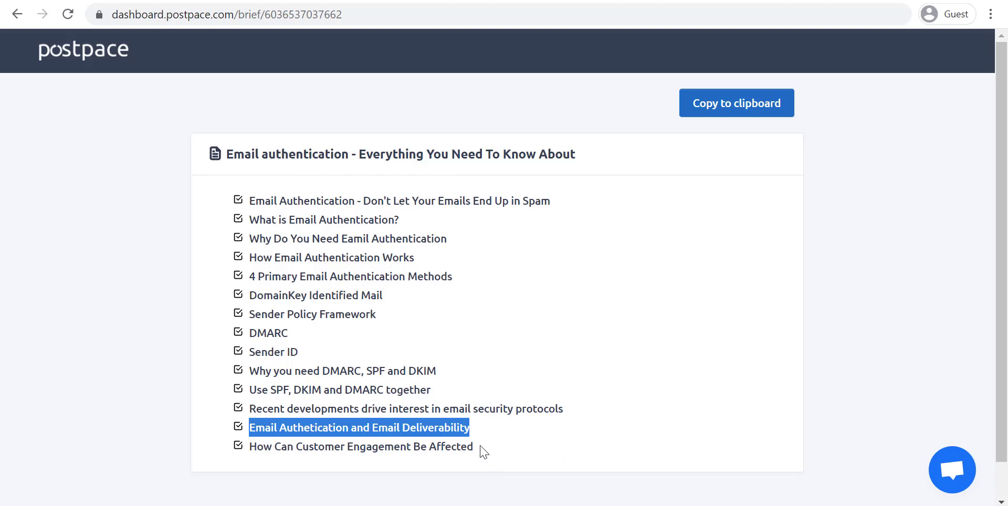
{"action": "left_click_drag", "start_coordinate": [480, 450], "coordinate": [250, 458]}
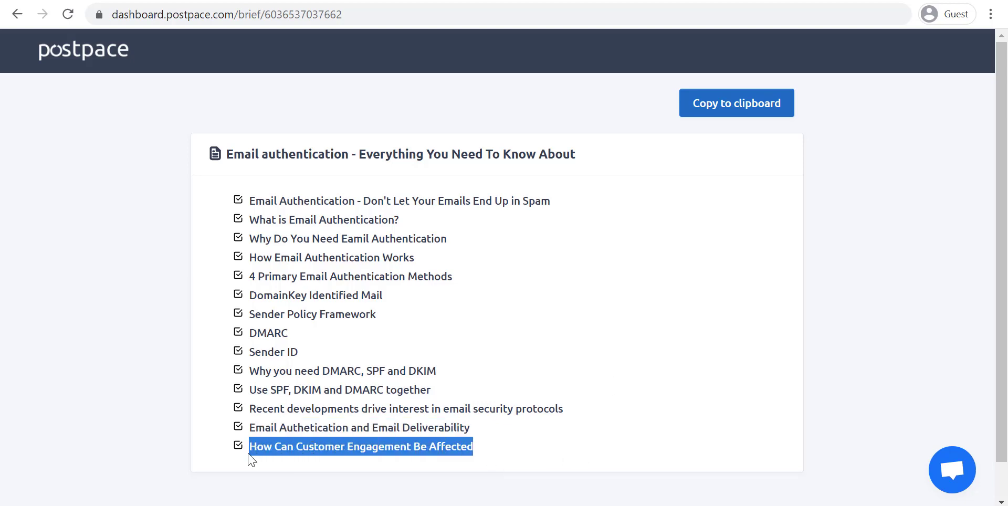
{"action": "right_click", "coordinate": [301, 448]}
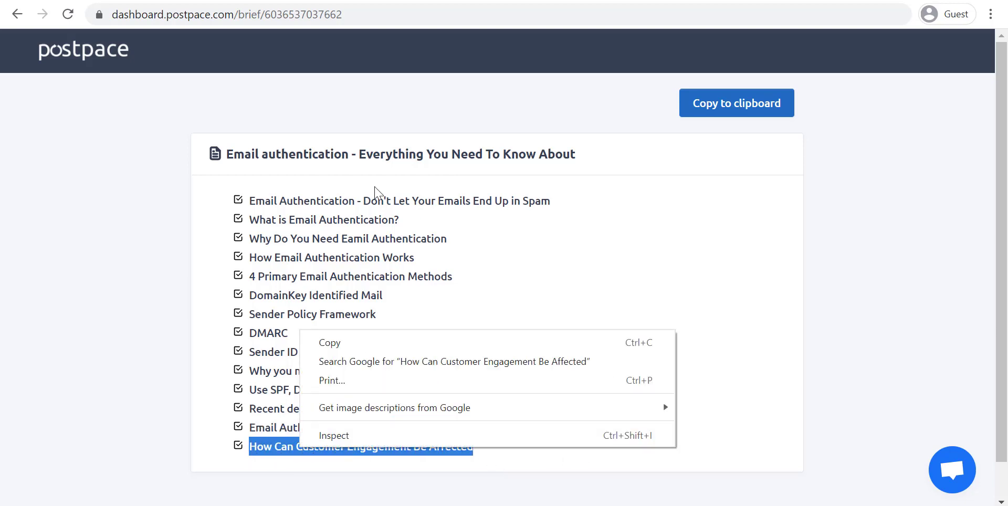
{"action": "left_click", "coordinate": [355, 343]}
{"action": "left_click", "coordinate": [302, 3]}
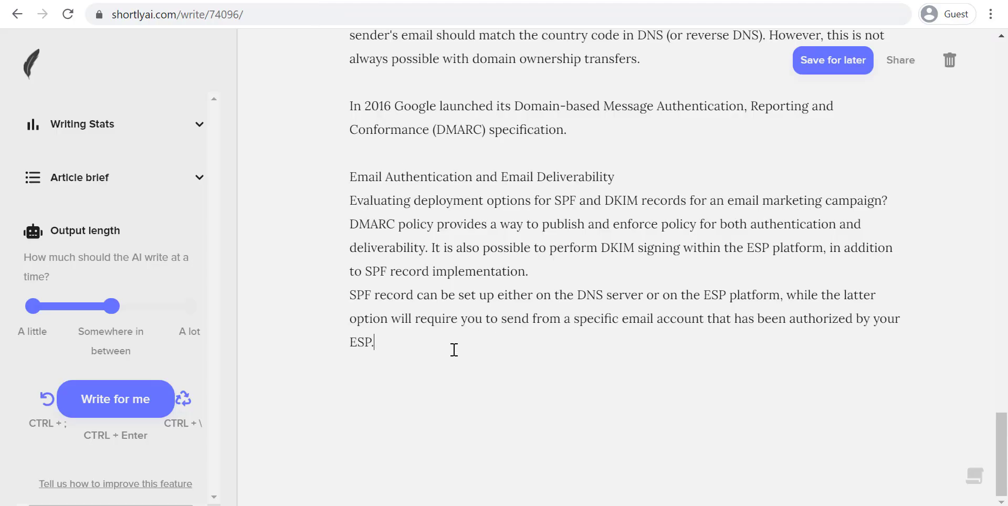
{"action": "key", "text": "Return"}
{"action": "key", "text": "ctrl+v"}
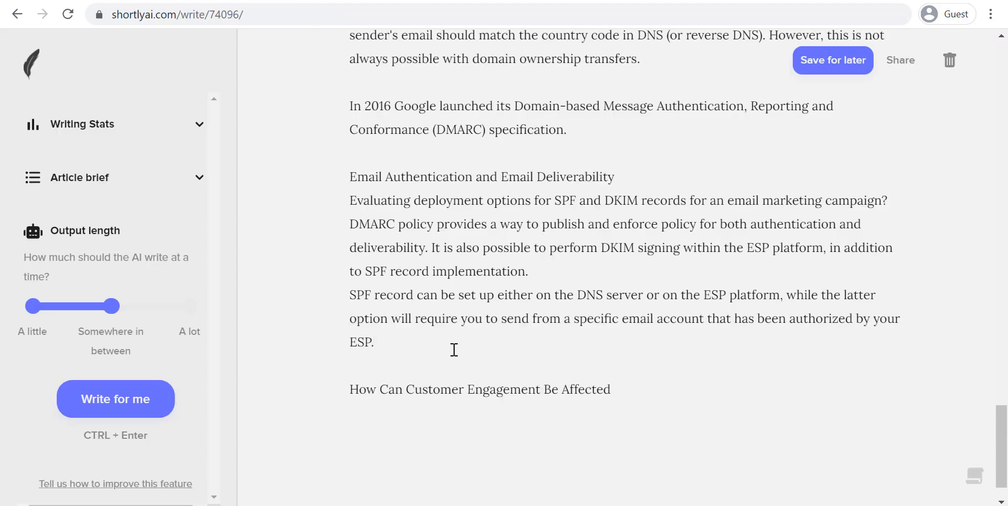
- Have the AI write the section for "How Can Customer Engagement Be Affected" from a new line below the heading
{"action": "key", "text": "Return"}
{"action": "right_click", "coordinate": [357, 411]}
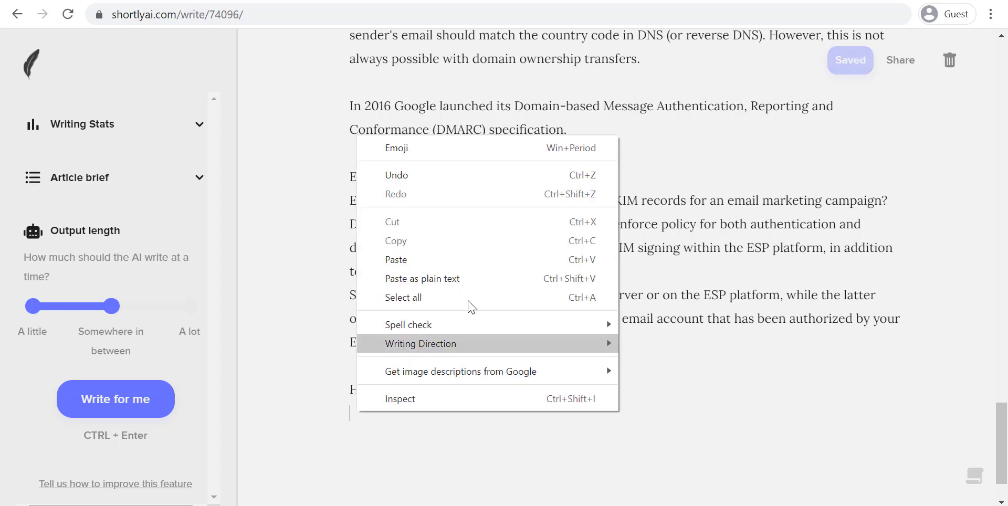
{"action": "left_click", "coordinate": [290, 366]}
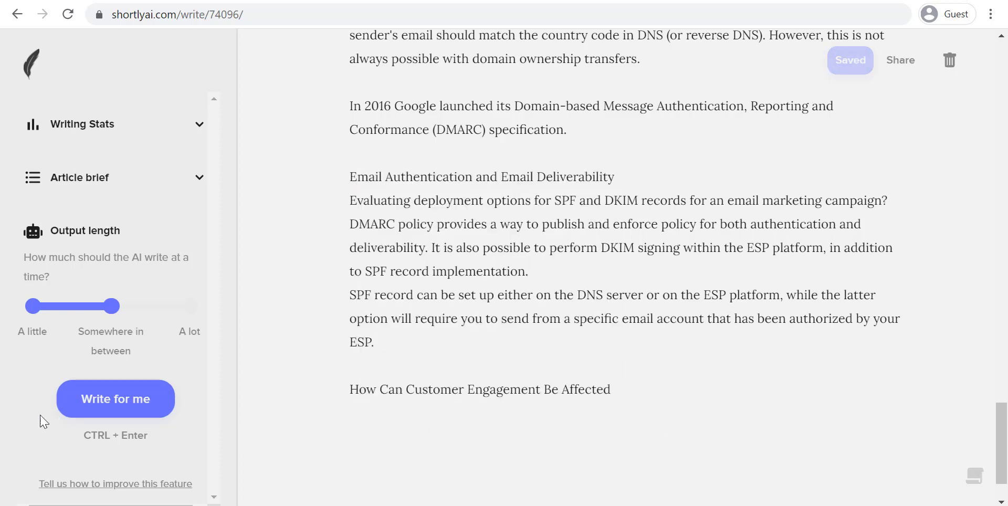
{"action": "left_click", "coordinate": [139, 410]}
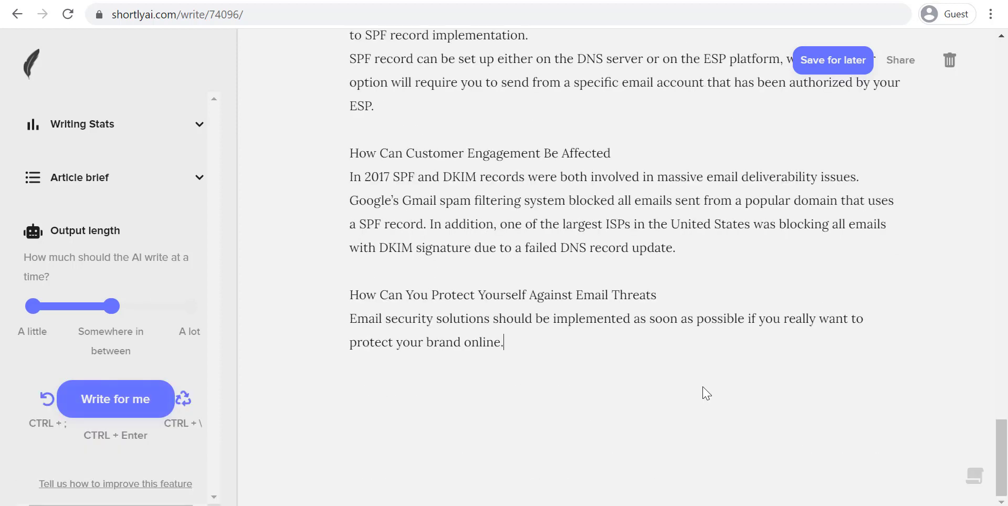
{"action": "scroll", "coordinate": [706, 393], "scroll_direction": "up", "scroll_amount": 2}
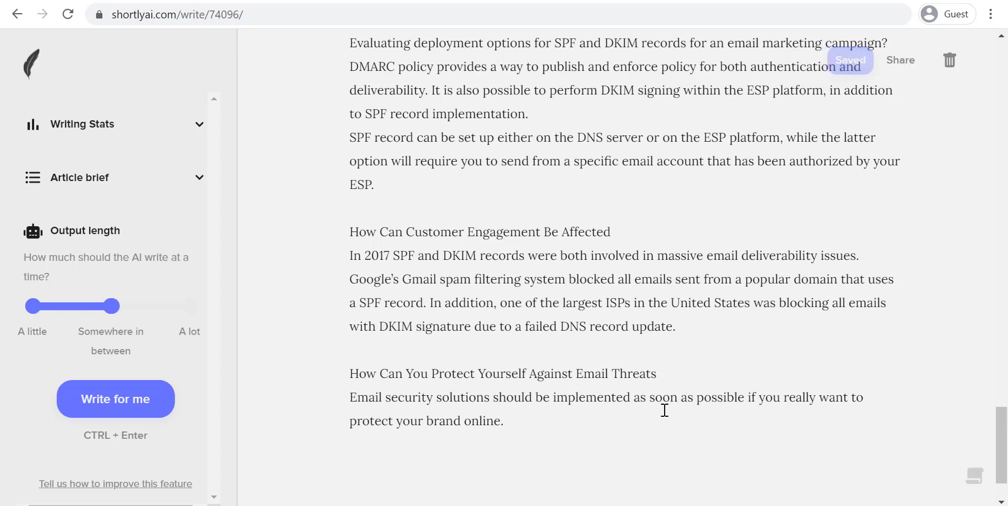
- Have the AI continue the "How Can You Protect Yourself Against Email Threats" section and look over the article through to its end
{"action": "left_click", "coordinate": [136, 402]}
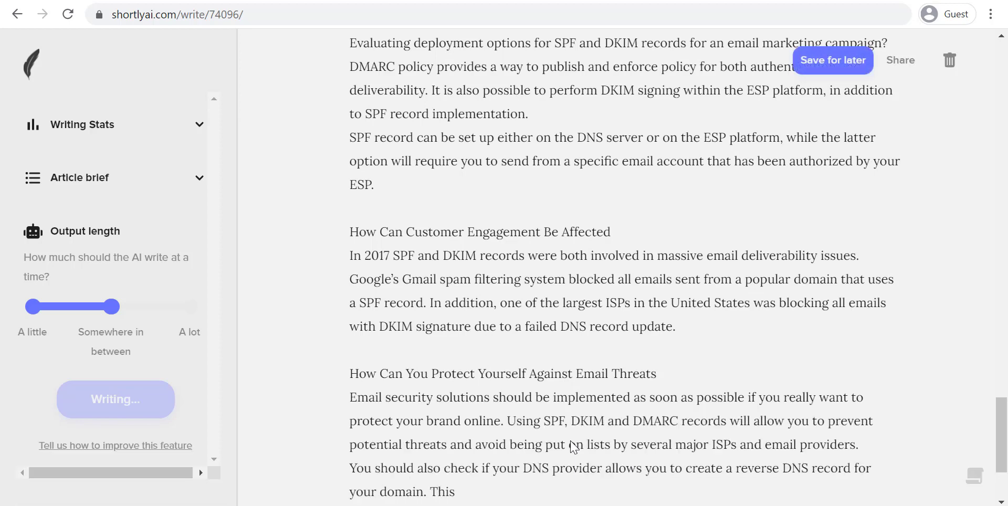
{"action": "scroll", "coordinate": [571, 442], "scroll_direction": "up", "scroll_amount": 20}
{"action": "scroll", "coordinate": [571, 440], "scroll_direction": "down", "scroll_amount": 3}
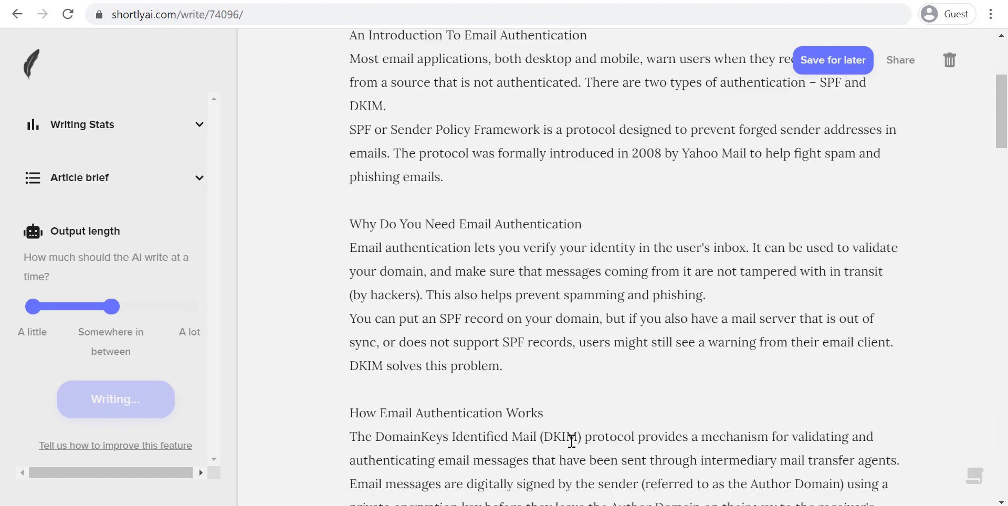
{"action": "scroll", "coordinate": [571, 441], "scroll_direction": "up", "scroll_amount": 4}
{"action": "scroll", "coordinate": [572, 441], "scroll_direction": "down", "scroll_amount": 20}
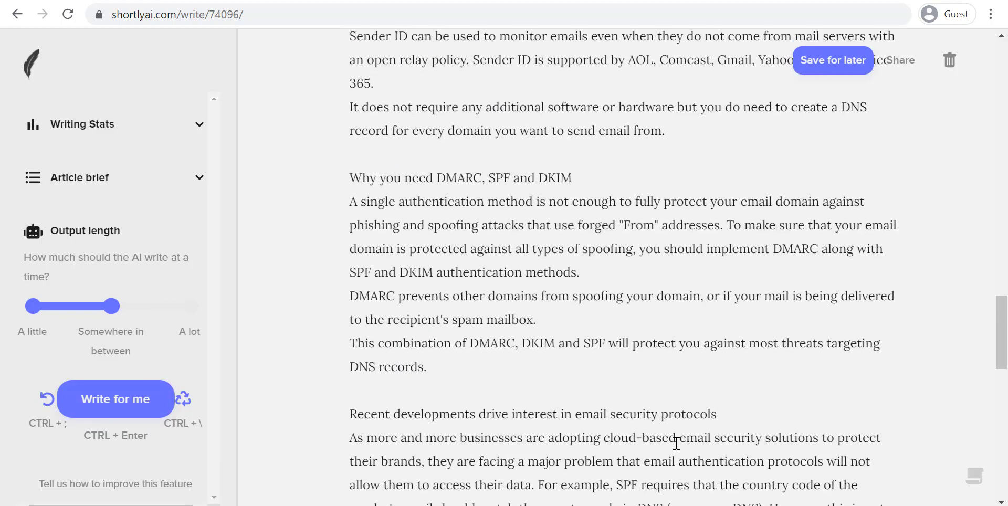
{"action": "scroll", "coordinate": [676, 443], "scroll_direction": "down", "scroll_amount": 15}
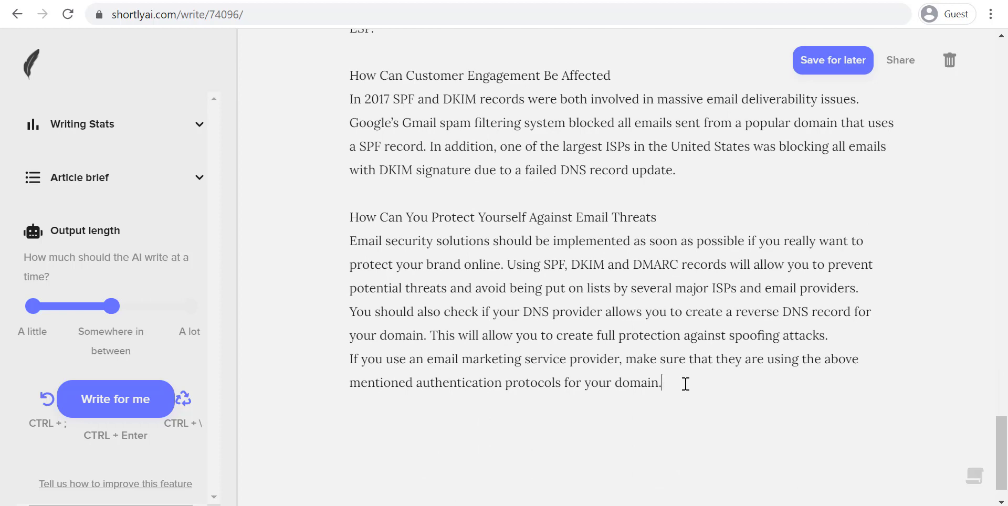
- Add the heading "Summary/Wrap up" after a blank line at the article's end and have the AI write its section
{"action": "key", "text": "Return"}
{"action": "key", "text": "Return"}
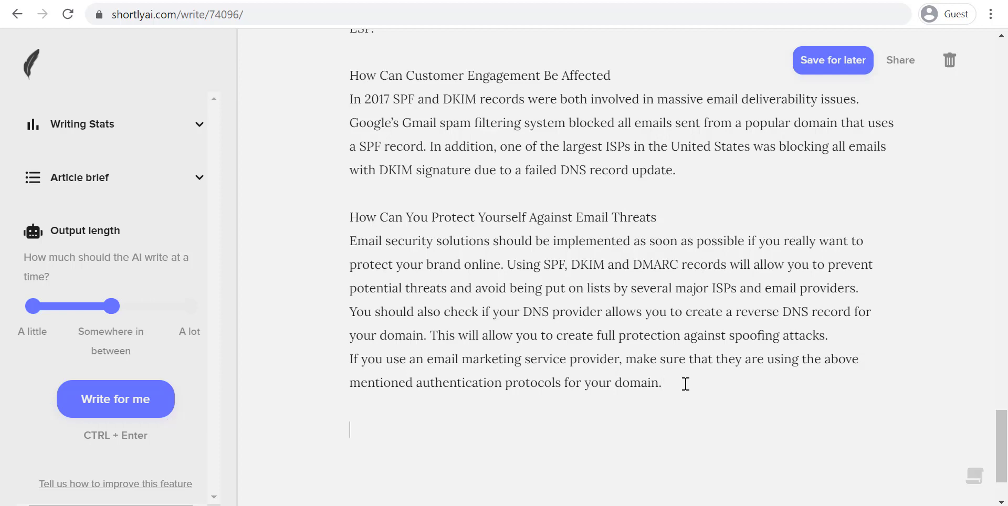
{"action": "type", "text": "Summary/Wr"}
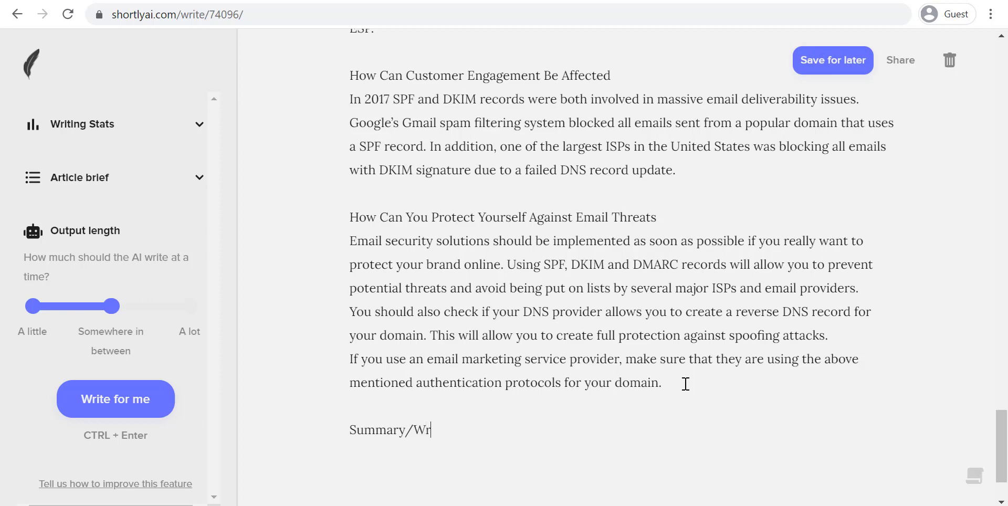
{"action": "type", "text": "ap up"}
{"action": "left_click", "coordinate": [146, 405]}
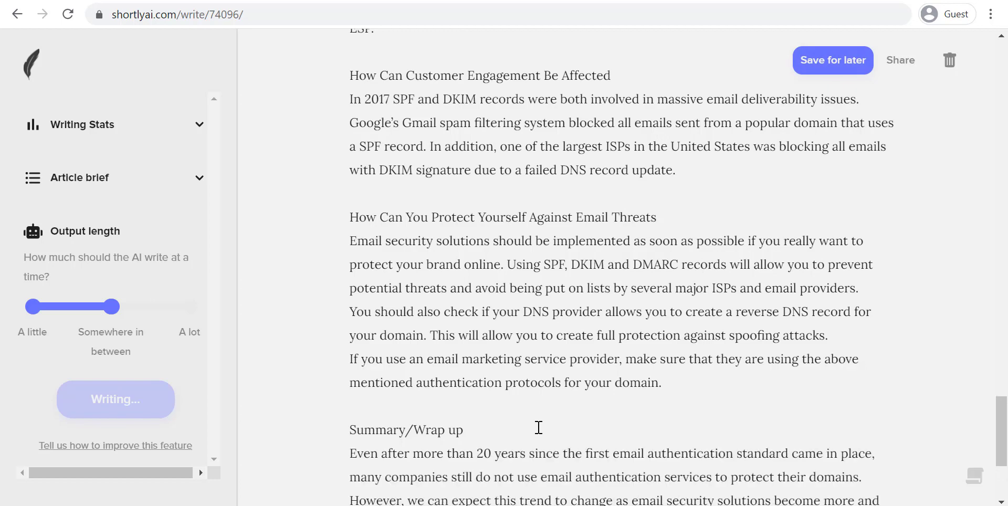
{"action": "scroll", "coordinate": [539, 428], "scroll_direction": "up", "scroll_amount": 20}
{"action": "scroll", "coordinate": [538, 428], "scroll_direction": "down", "scroll_amount": 1}
{"action": "scroll", "coordinate": [539, 428], "scroll_direction": "up", "scroll_amount": 1}
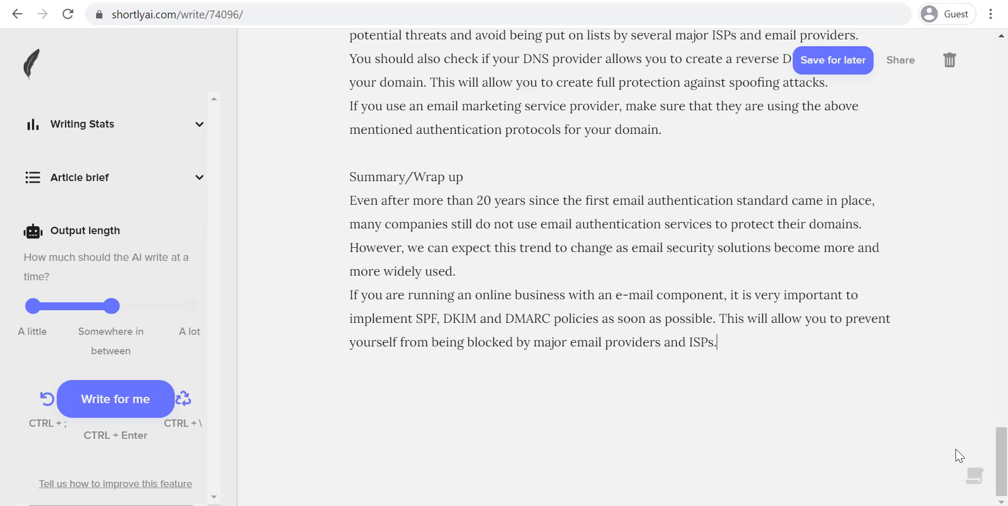
- Review the article from its end back to the title and check the Postpace outline before returning to ShortlyAI
{"action": "scroll", "coordinate": [604, 372], "scroll_direction": "up", "scroll_amount": 15}
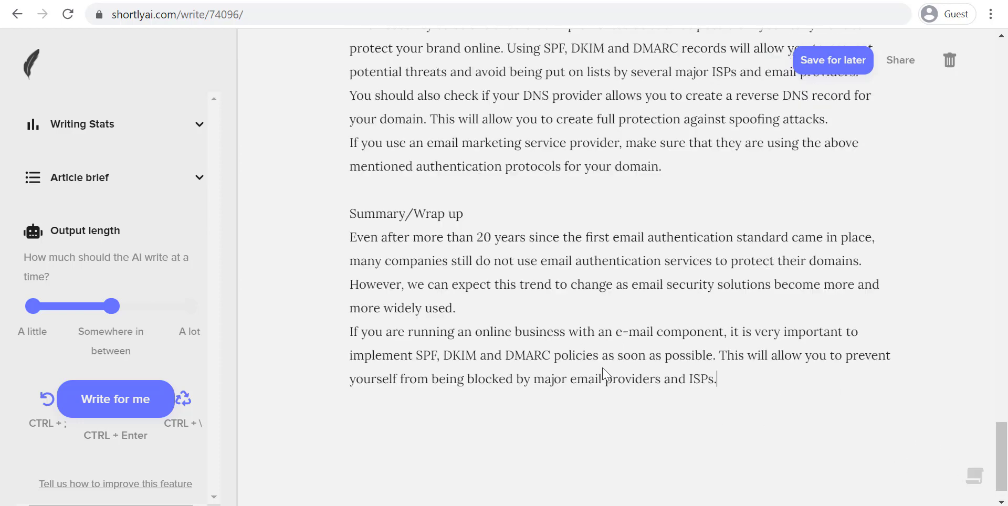
{"action": "scroll", "coordinate": [613, 349], "scroll_direction": "up", "scroll_amount": 7}
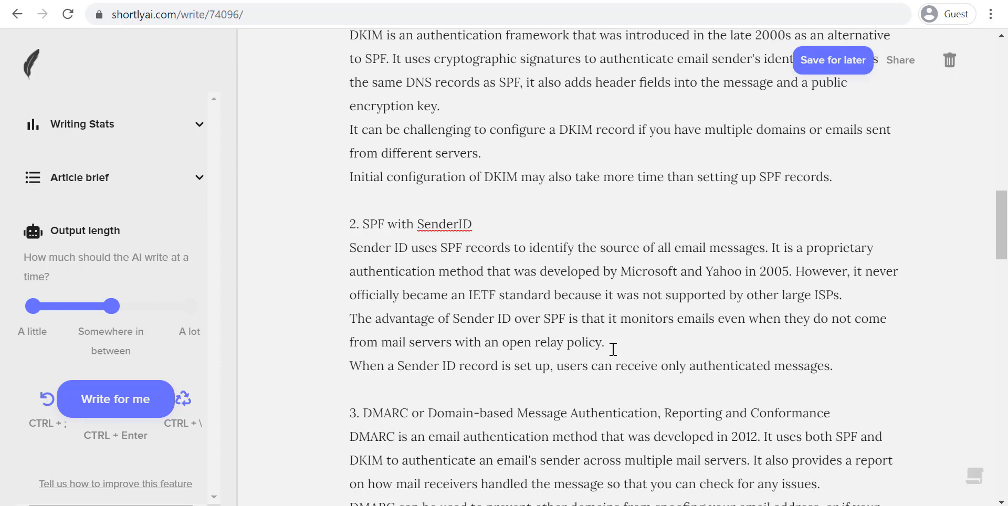
{"action": "scroll", "coordinate": [613, 349], "scroll_direction": "up", "scroll_amount": 15}
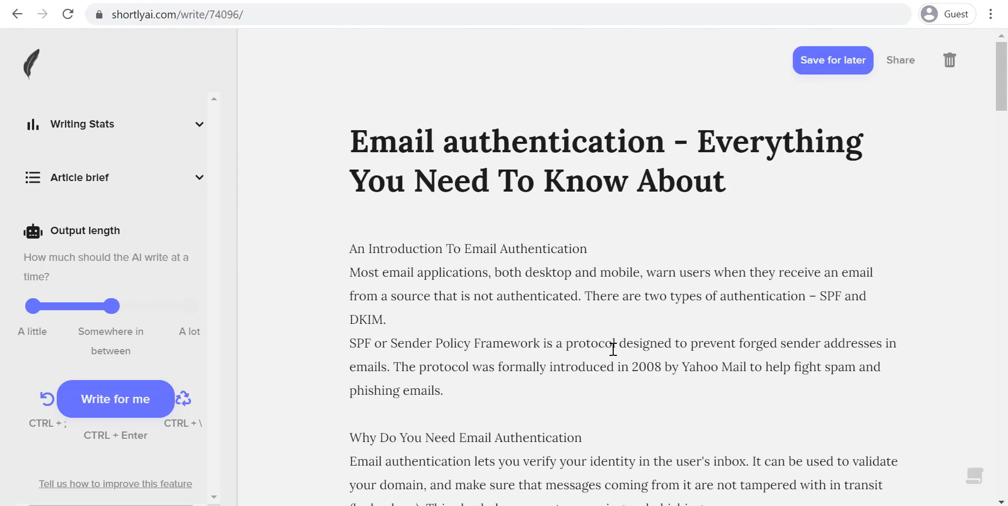
{"action": "left_click", "coordinate": [99, 2]}
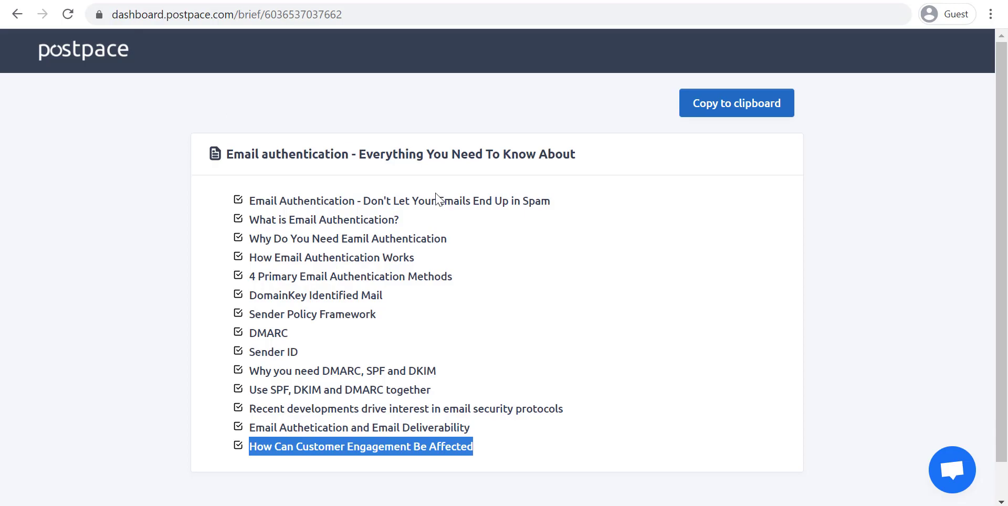
{"action": "left_click", "coordinate": [269, 2]}
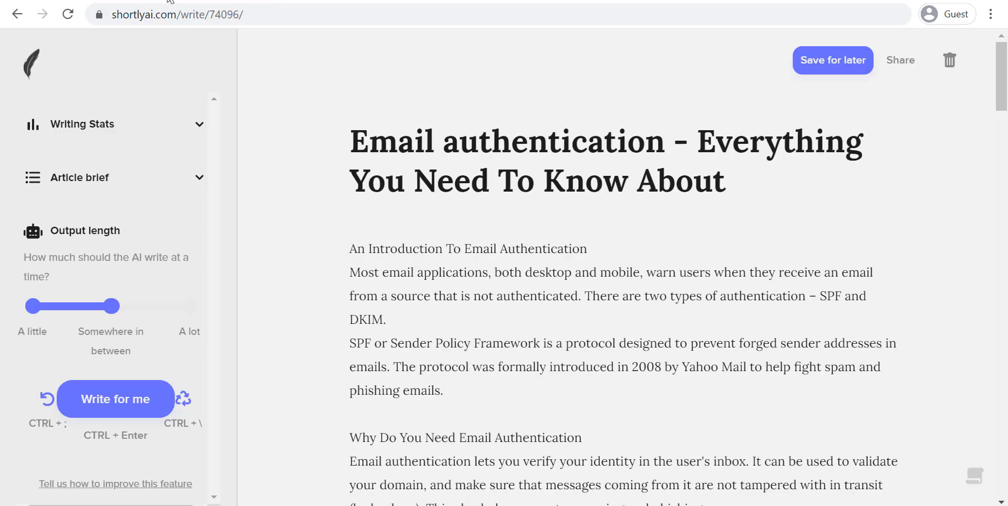
- Save the finished article for later and show its writing stats
{"action": "left_click", "coordinate": [849, 69]}
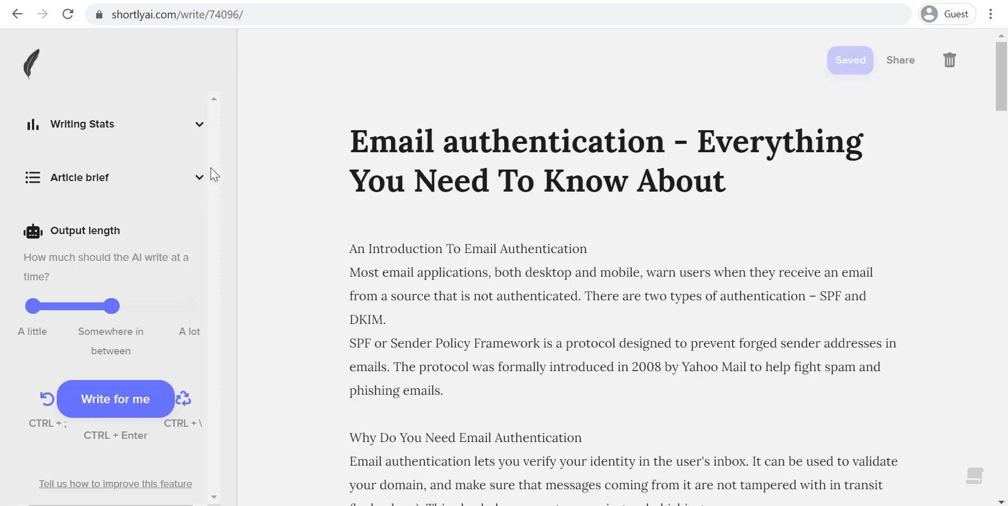
{"action": "left_click", "coordinate": [170, 135]}
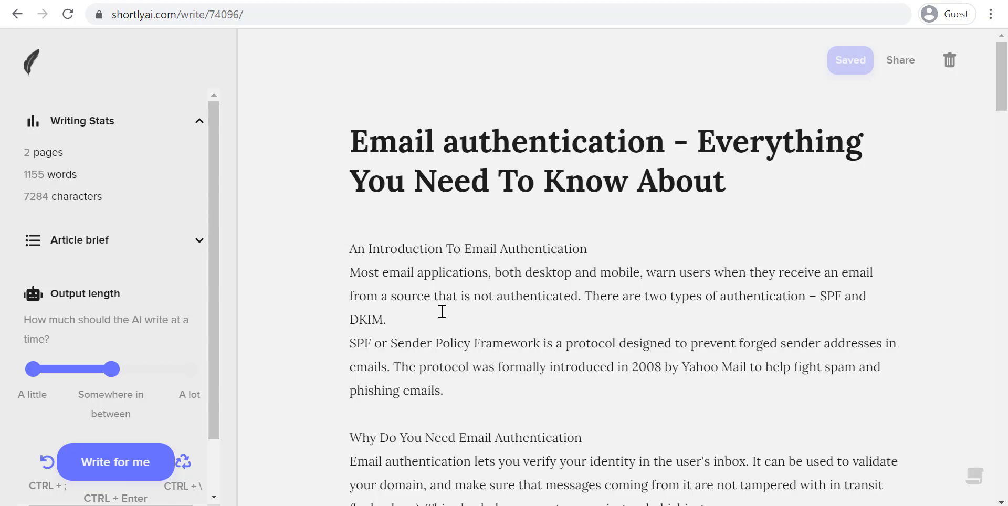
- Examine the generated sections from the introduction to the summary and back to the numbered authentication methods
{"action": "scroll", "coordinate": [497, 247], "scroll_direction": "down", "scroll_amount": 1}
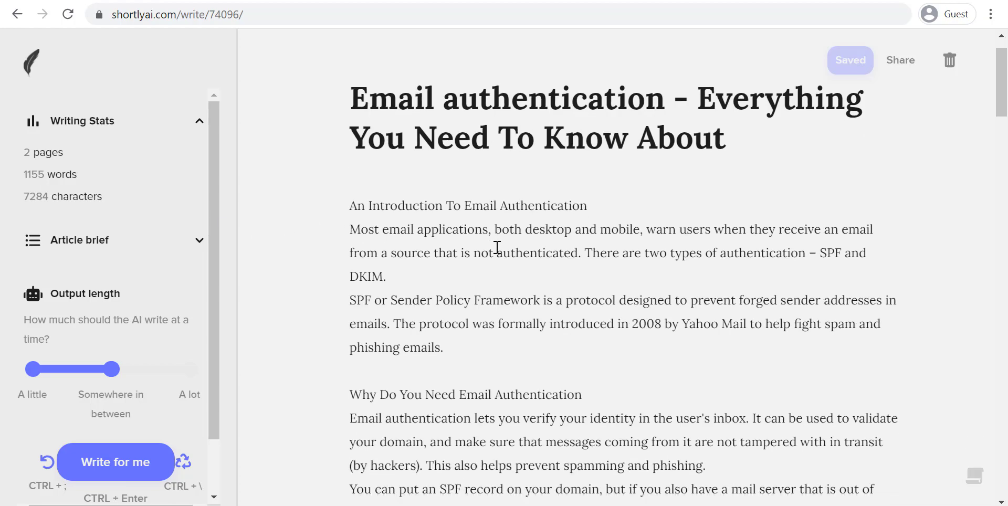
{"action": "scroll", "coordinate": [497, 247], "scroll_direction": "down", "scroll_amount": 15}
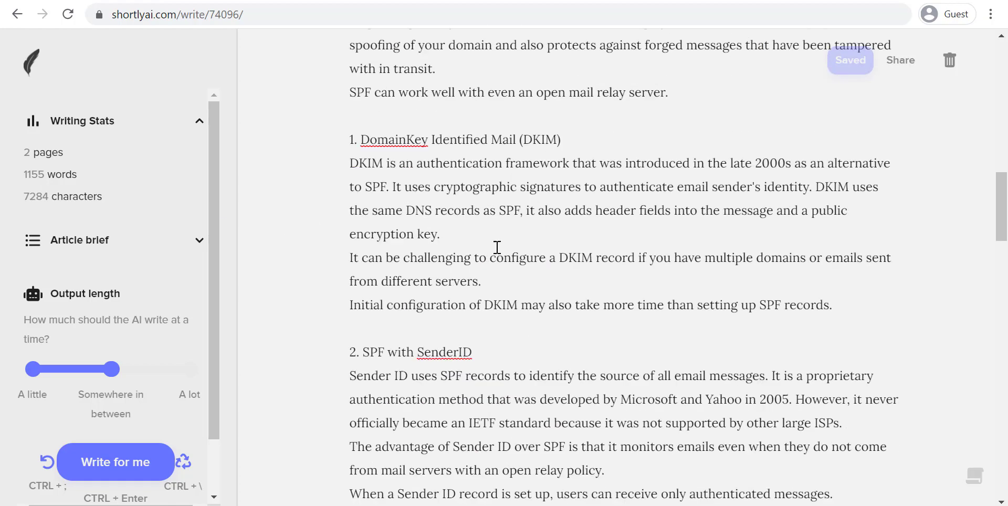
{"action": "scroll", "coordinate": [497, 247], "scroll_direction": "down", "scroll_amount": 6}
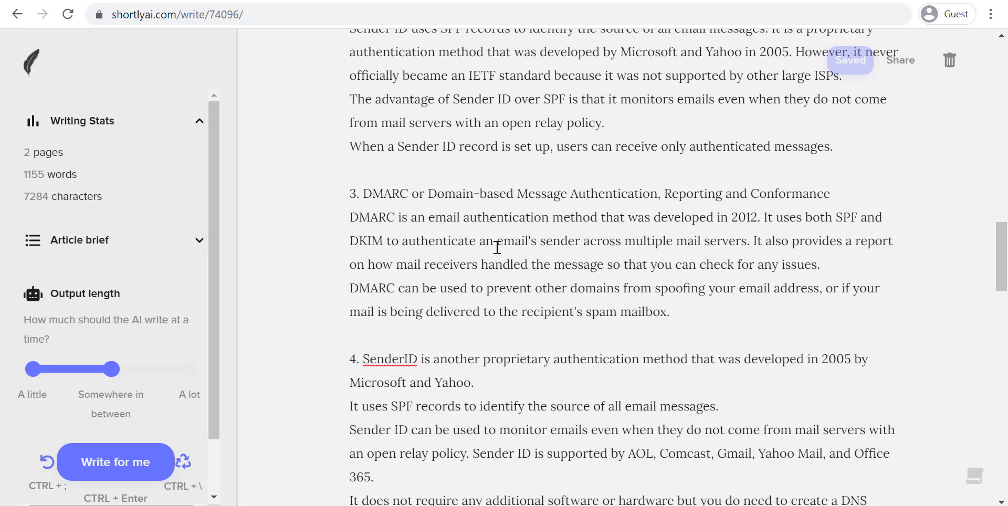
{"action": "scroll", "coordinate": [497, 247], "scroll_direction": "down", "scroll_amount": 6}
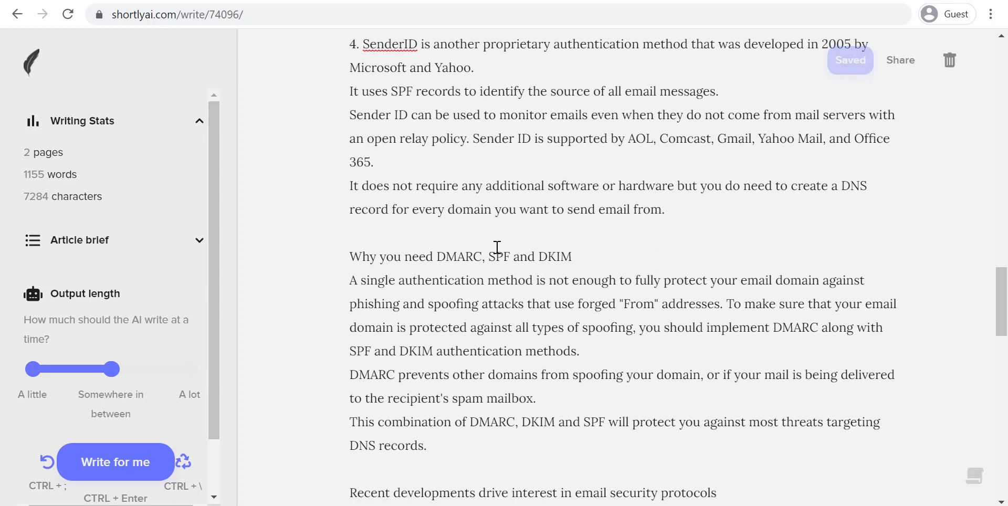
{"action": "scroll", "coordinate": [497, 247], "scroll_direction": "down", "scroll_amount": 7}
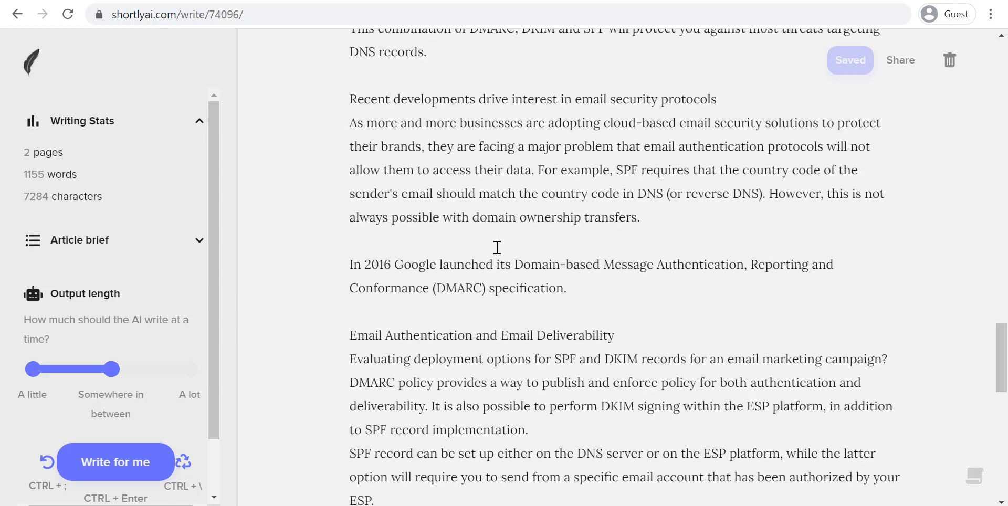
{"action": "scroll", "coordinate": [497, 247], "scroll_direction": "down", "scroll_amount": 12}
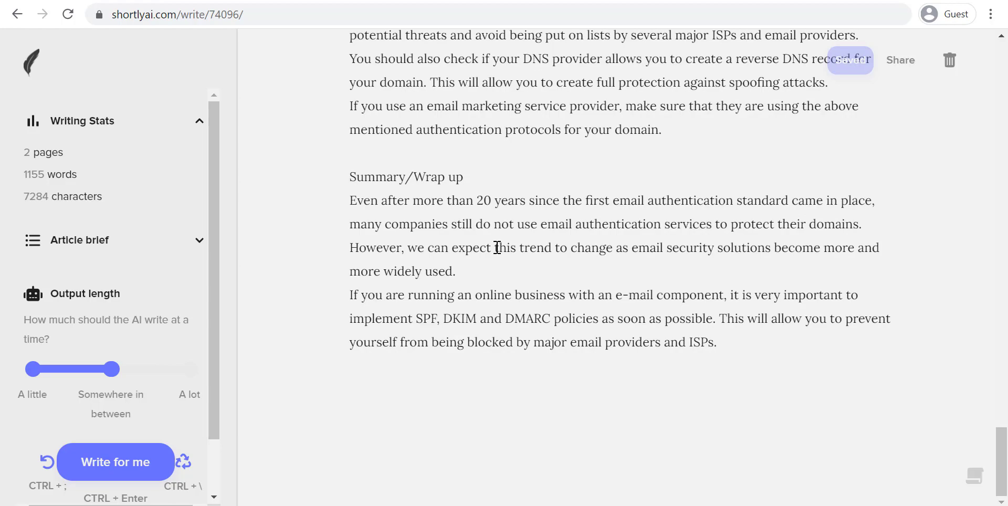
{"action": "scroll", "coordinate": [497, 247], "scroll_direction": "up", "scroll_amount": 7}
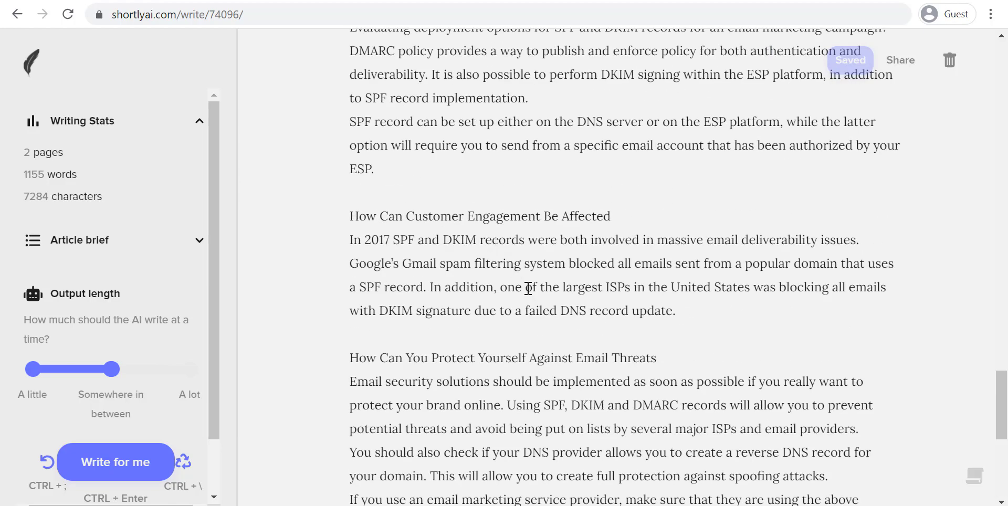
{"action": "scroll", "coordinate": [527, 288], "scroll_direction": "up", "scroll_amount": 14}
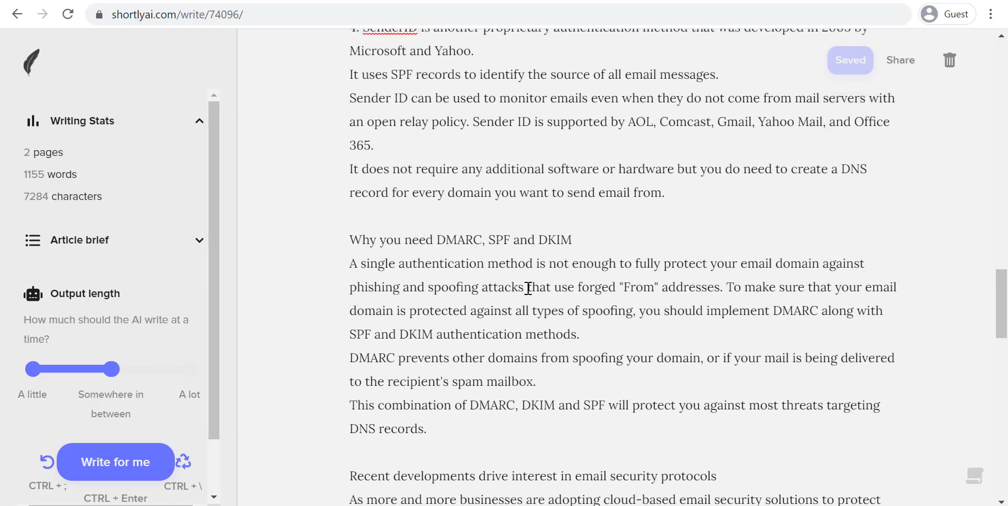
{"action": "scroll", "coordinate": [528, 289], "scroll_direction": "up", "scroll_amount": 13}
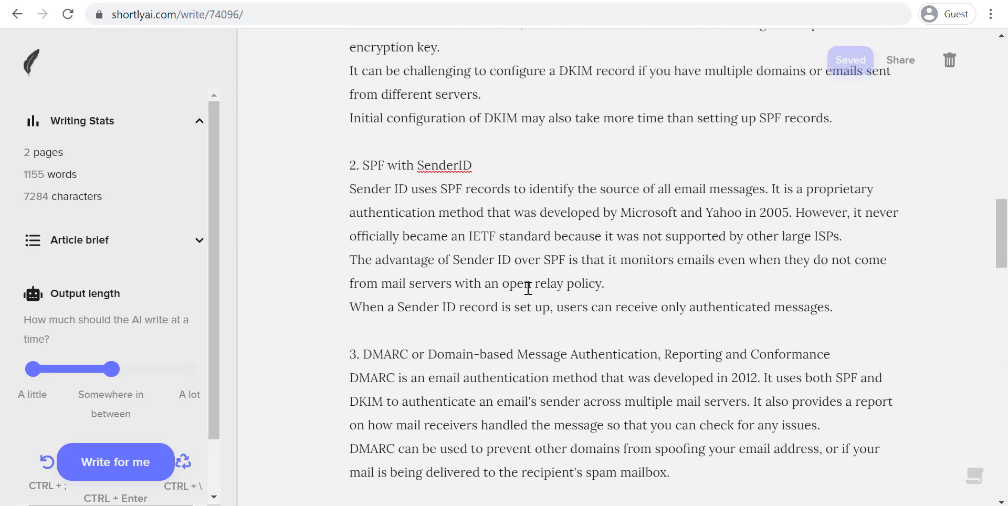
{"action": "scroll", "coordinate": [527, 288], "scroll_direction": "down", "scroll_amount": 7}
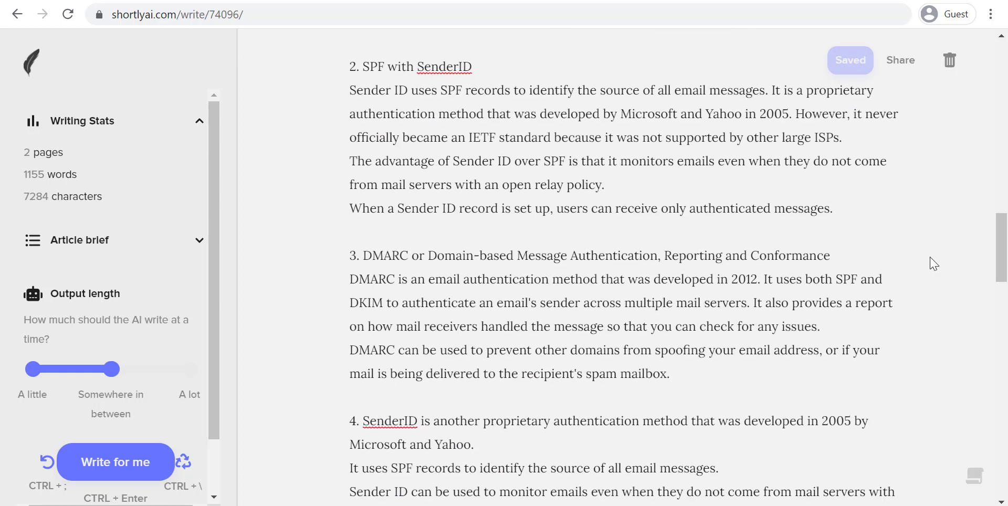
{"action": "scroll", "coordinate": [924, 388], "scroll_direction": "down", "scroll_amount": 4}
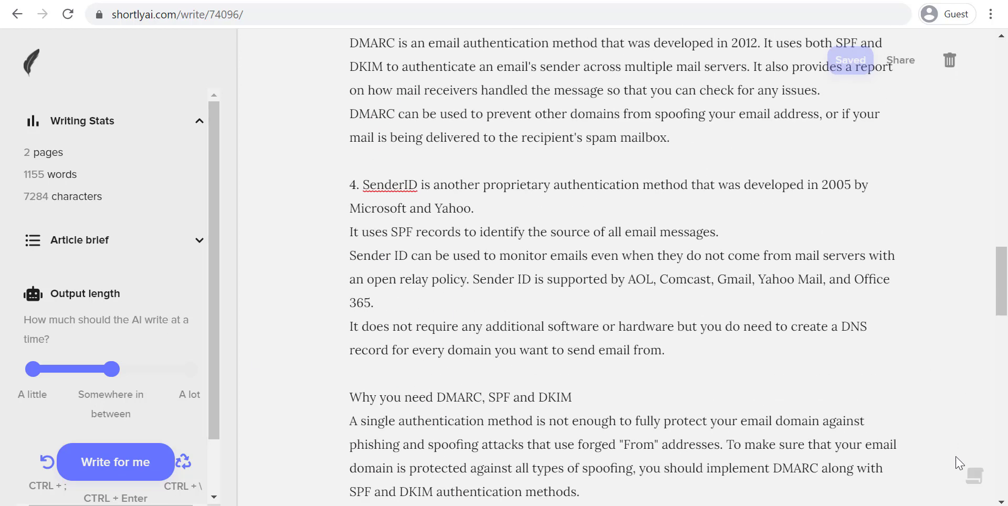
- Read and close the command cheatsheet, and review the rest of the article before returning to its title
{"action": "left_click", "coordinate": [975, 486]}
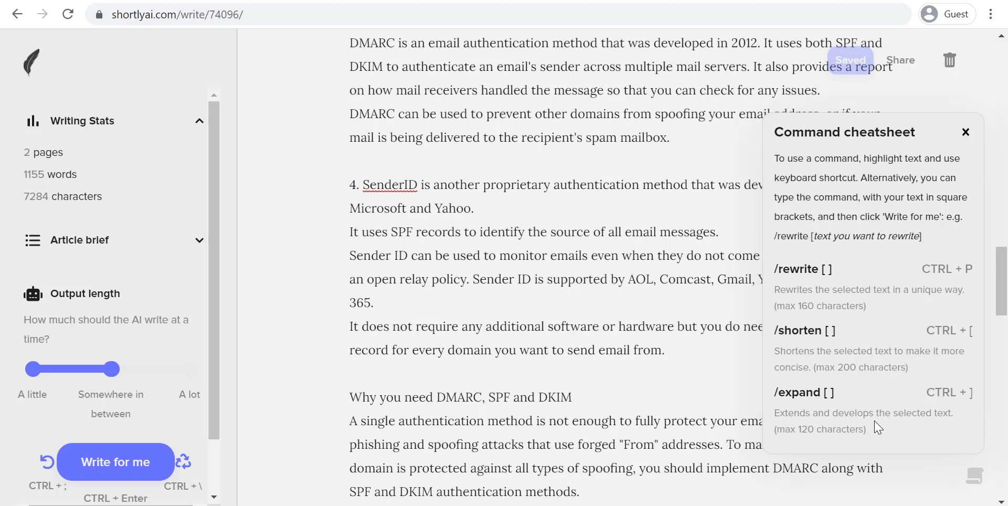
{"action": "left_click", "coordinate": [966, 133]}
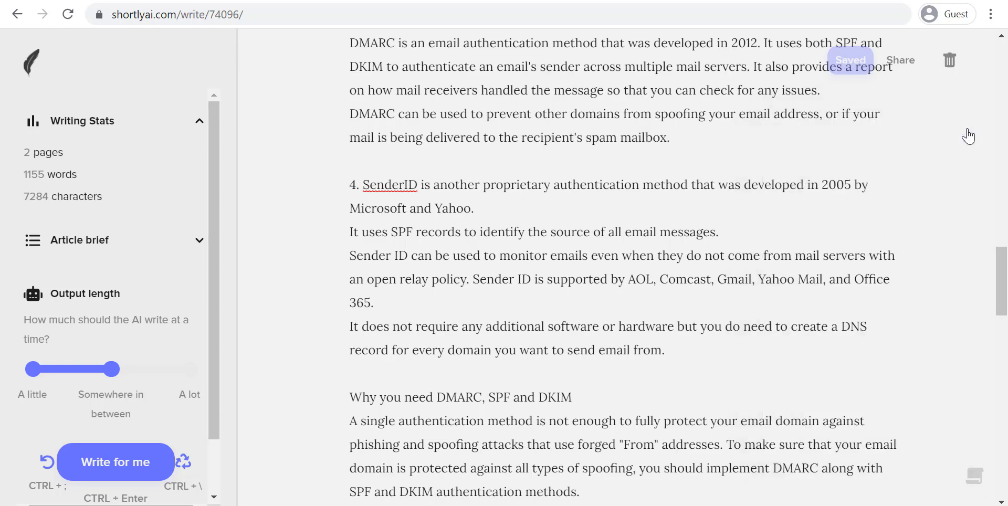
{"action": "scroll", "coordinate": [763, 346], "scroll_direction": "down", "scroll_amount": 6}
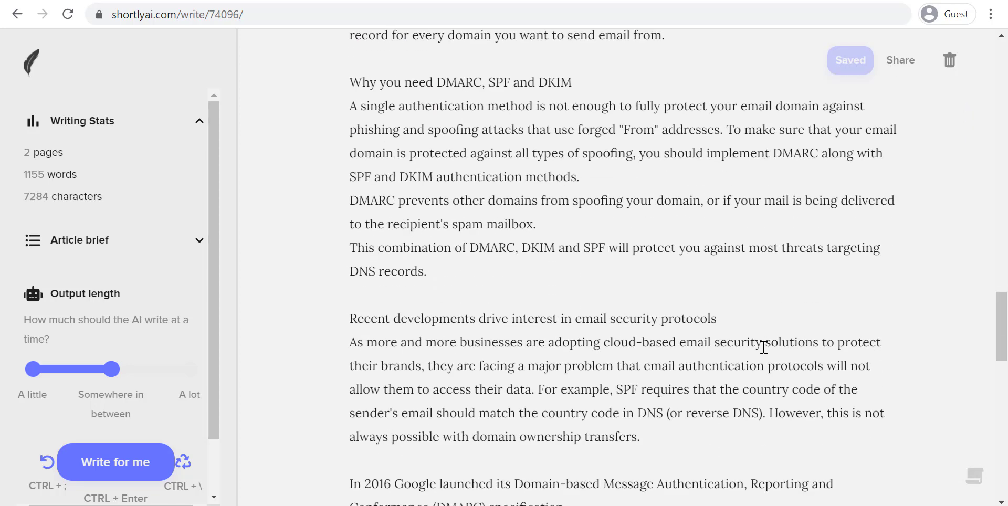
{"action": "scroll", "coordinate": [763, 346], "scroll_direction": "down", "scroll_amount": 15}
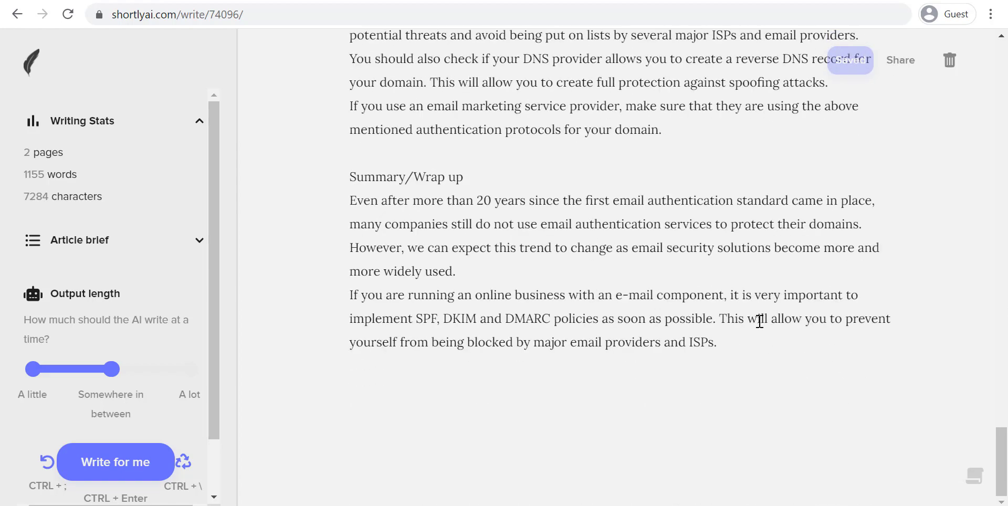
{"action": "scroll", "coordinate": [777, 315], "scroll_direction": "up", "scroll_amount": 20}
{"action": "scroll", "coordinate": [780, 300], "scroll_direction": "up", "scroll_amount": 8}
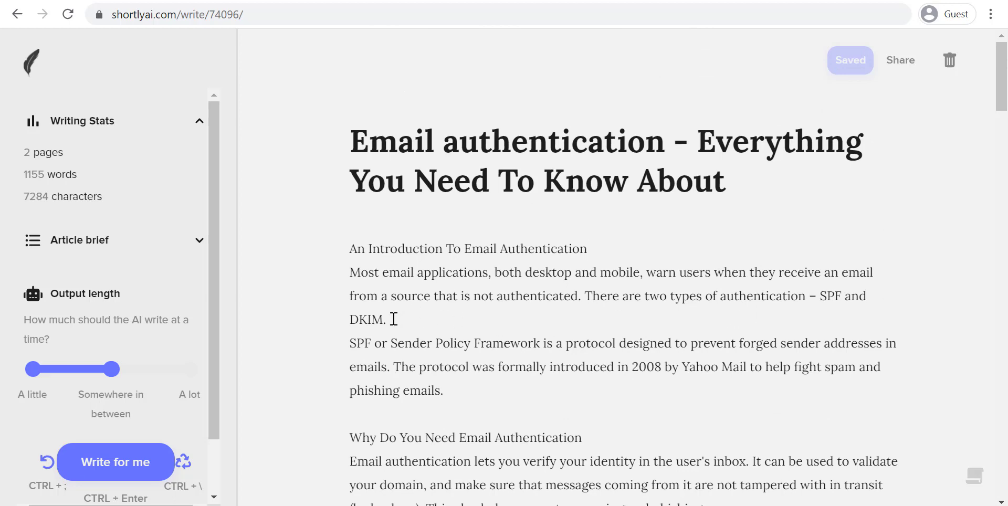
- Apply the /expand command to the first paragraph under An Introduction To Email Authentication and close the command cheatsheet
{"action": "left_click_drag", "start_coordinate": [388, 319], "coordinate": [346, 275]}
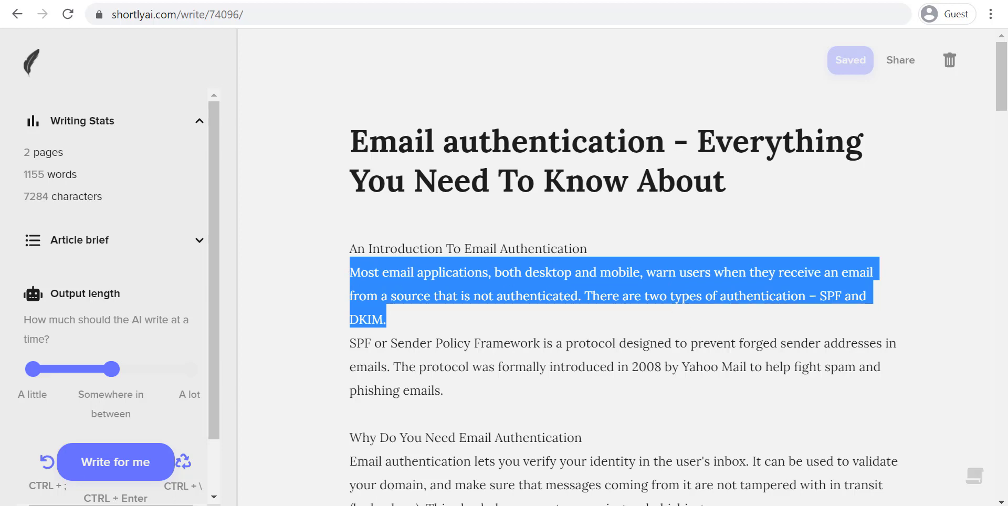
{"action": "left_click", "coordinate": [974, 476]}
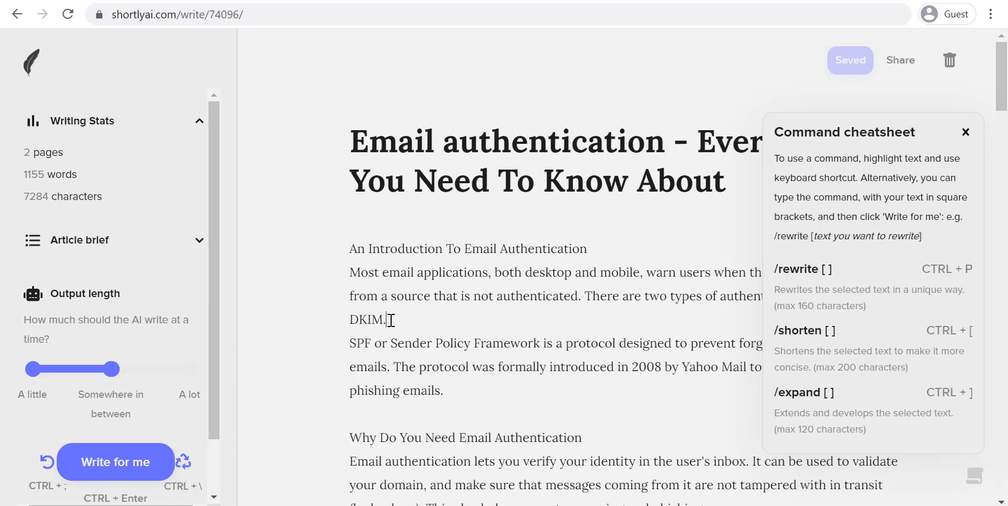
{"action": "left_click_drag", "start_coordinate": [389, 319], "coordinate": [356, 278]}
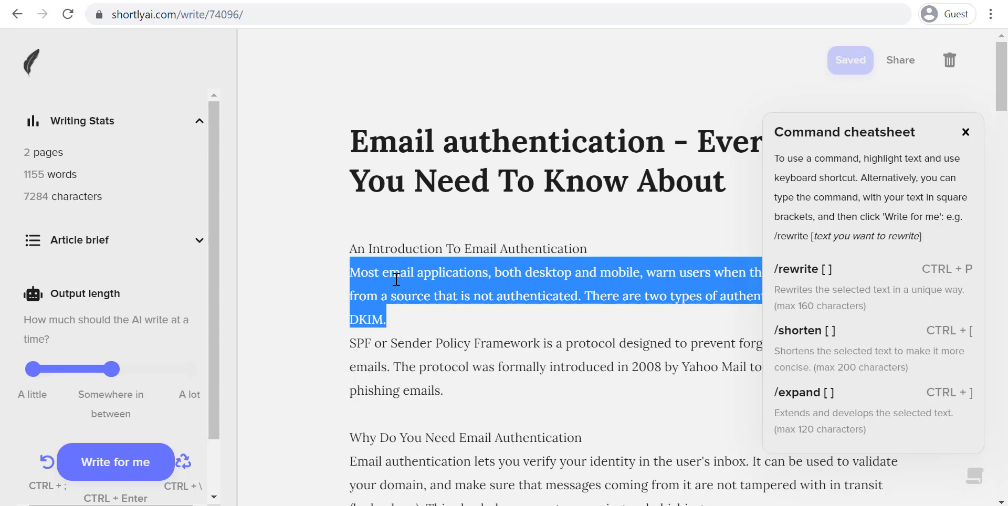
{"action": "key", "text": "ctrl+bracketright"}
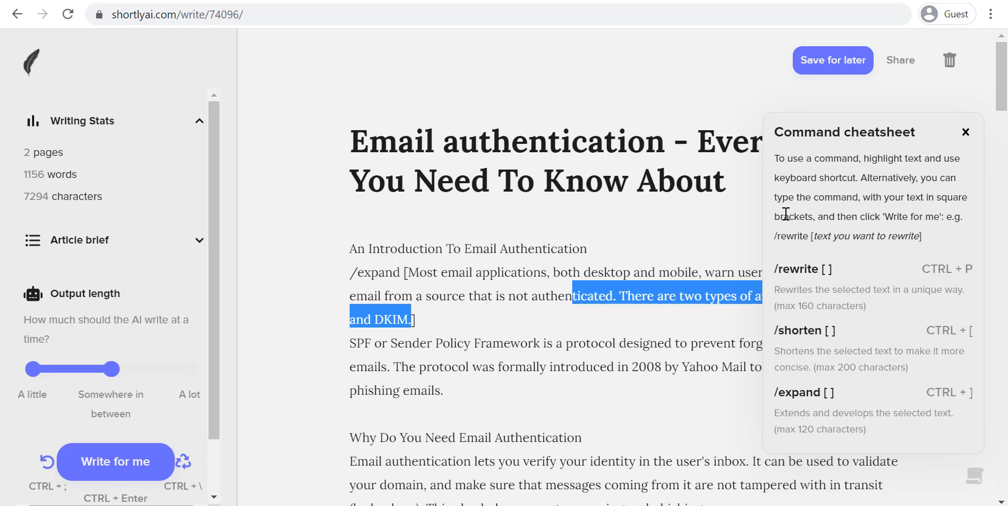
{"action": "left_click", "coordinate": [969, 140]}
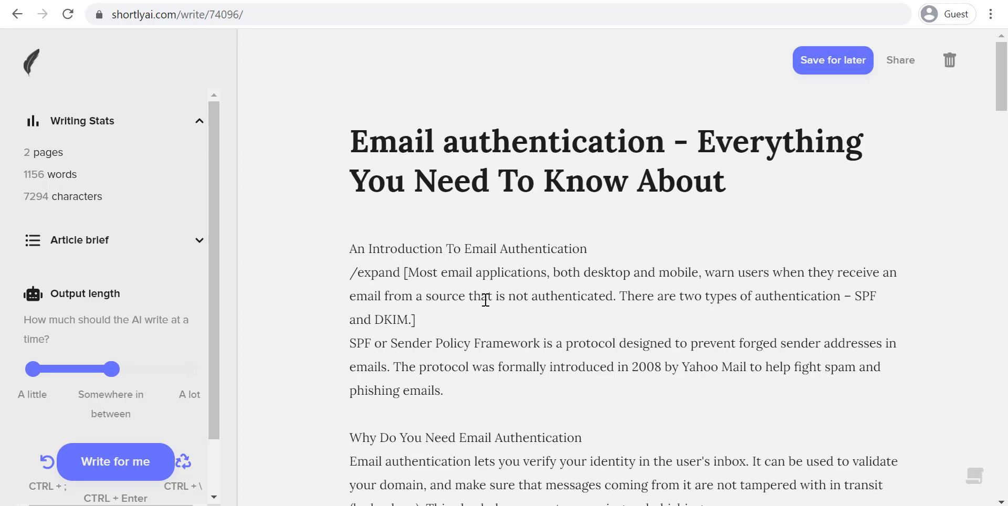
- Trim the text in the /expand command so that it ends at "email from a source that"
{"action": "left_click", "coordinate": [620, 294]}
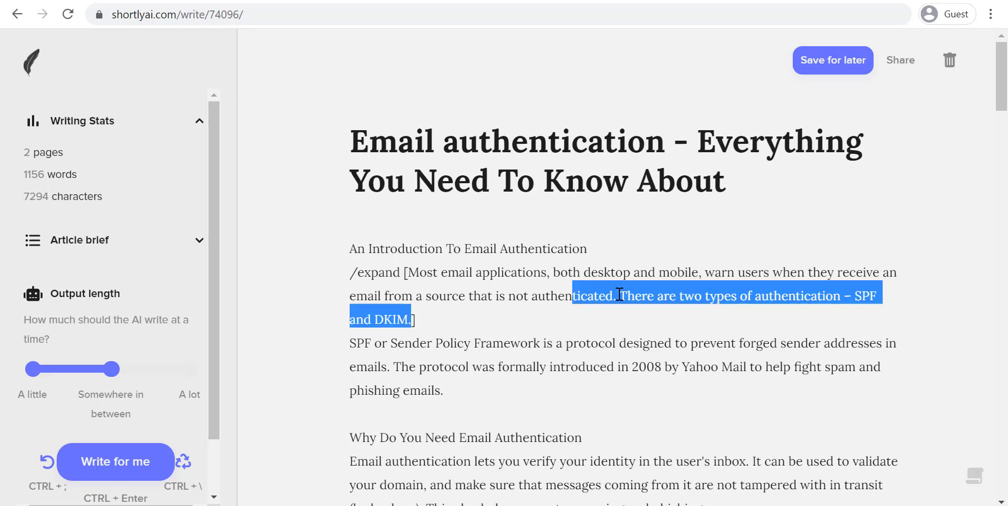
{"action": "mouse_move", "coordinate": [620, 295]}
{"action": "left_mouse_down"}
{"action": "mouse_move", "coordinate": [626, 304]}
{"action": "mouse_move", "coordinate": [637, 289]}
{"action": "left_mouse_up"}
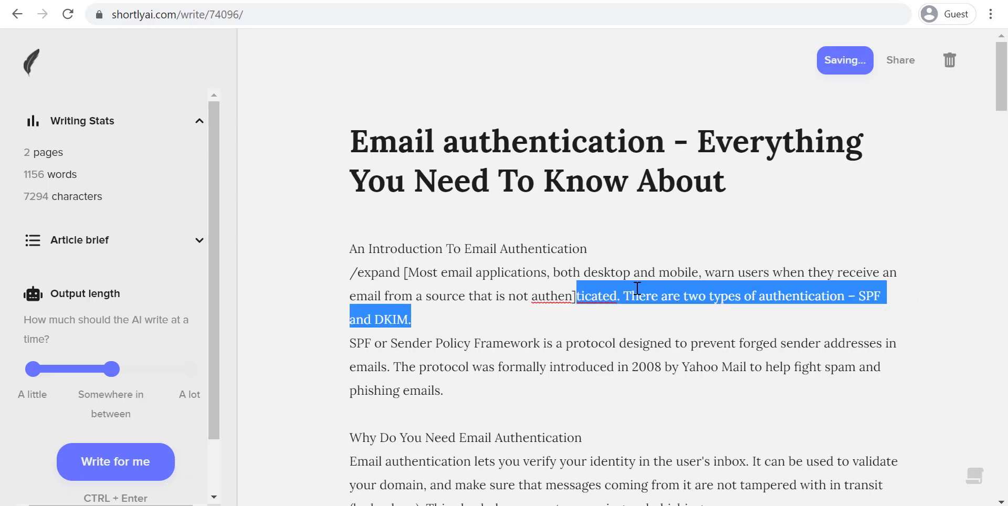
{"action": "key", "text": "BackSpace"}
{"action": "key", "text": "BackSpace"}
{"action": "key", "text": "BackSpace"}
{"action": "key", "text": "BackSpace"}
{"action": "key", "text": "BackSpace"}
{"action": "key", "text": "BackSpace"}
{"action": "key", "text": "BackSpace"}
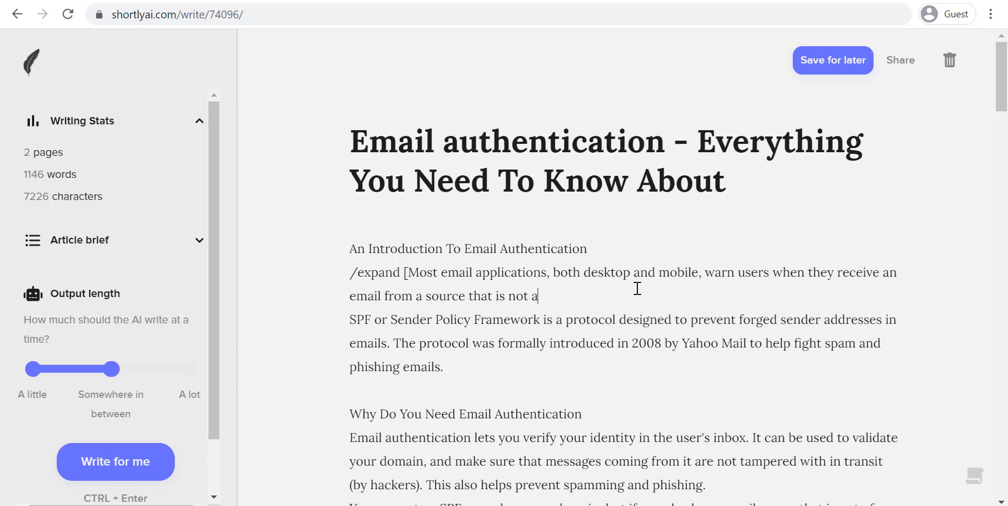
{"action": "key", "text": "BackSpace"}
{"action": "key", "text": "BackSpace"}
{"action": "key", "text": "BackSpace"}
{"action": "key", "text": "BackSpace"}
{"action": "key", "text": "BackSpace"}
{"action": "key", "text": "BackSpace"}
{"action": "key", "text": "BackSpace"}
{"action": "key", "text": "BackSpace"}
{"action": "key", "text": "BackSpace"}
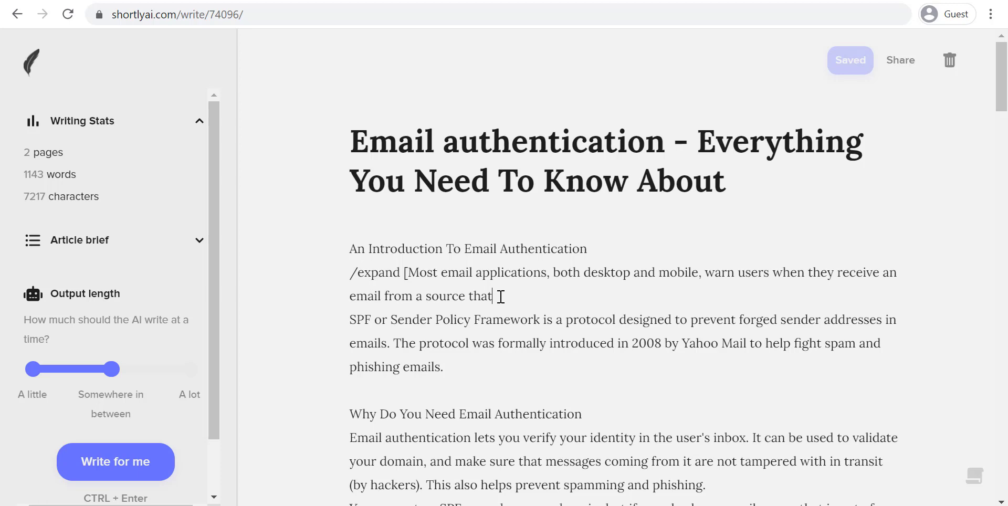
- Complete the /expand command with a closing bracket, generate the expanded paragraph, and end it with a period and a blank line
{"action": "type", "text": "]"}
{"action": "left_click_drag", "start_coordinate": [501, 296], "coordinate": [465, 296]}
{"action": "key", "text": "Right"}
{"action": "left_click", "coordinate": [139, 461]}
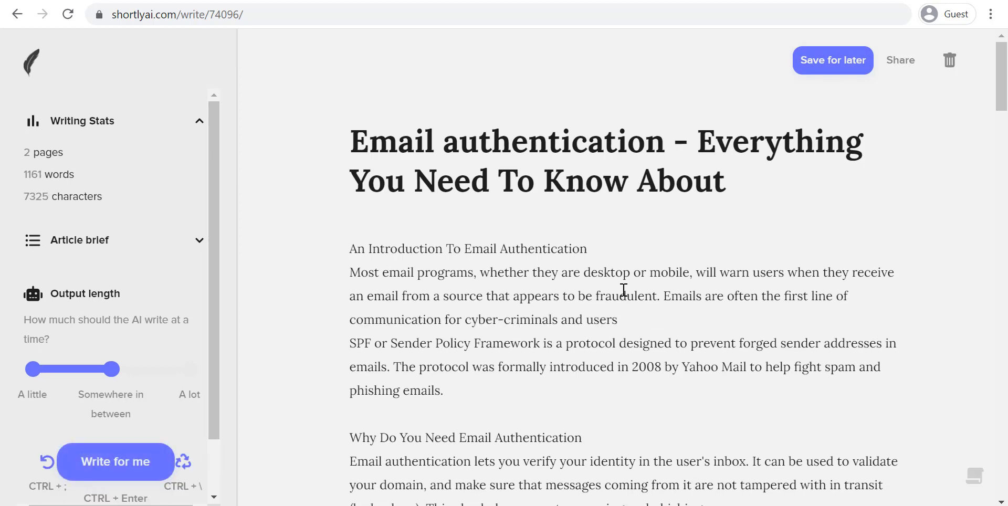
{"action": "type", "text": "."}
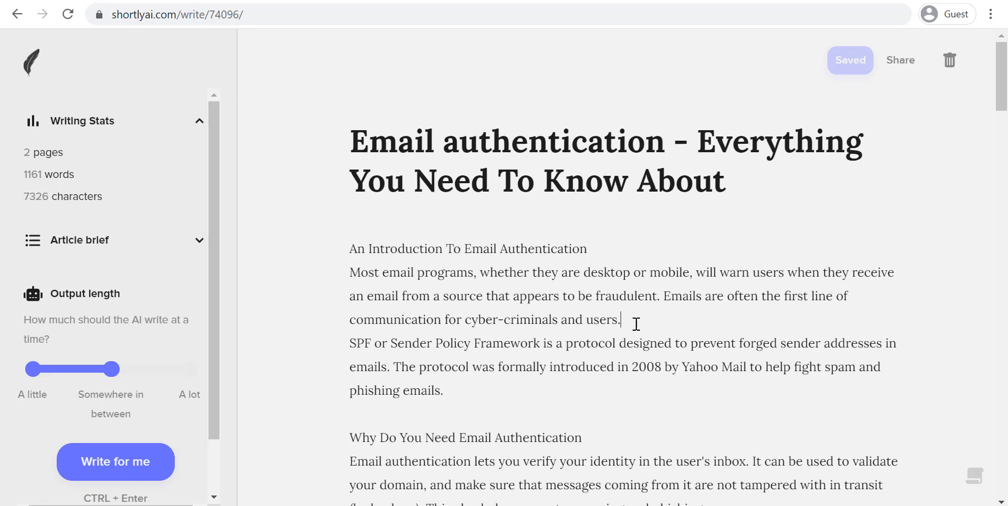
{"action": "key", "text": "Return"}
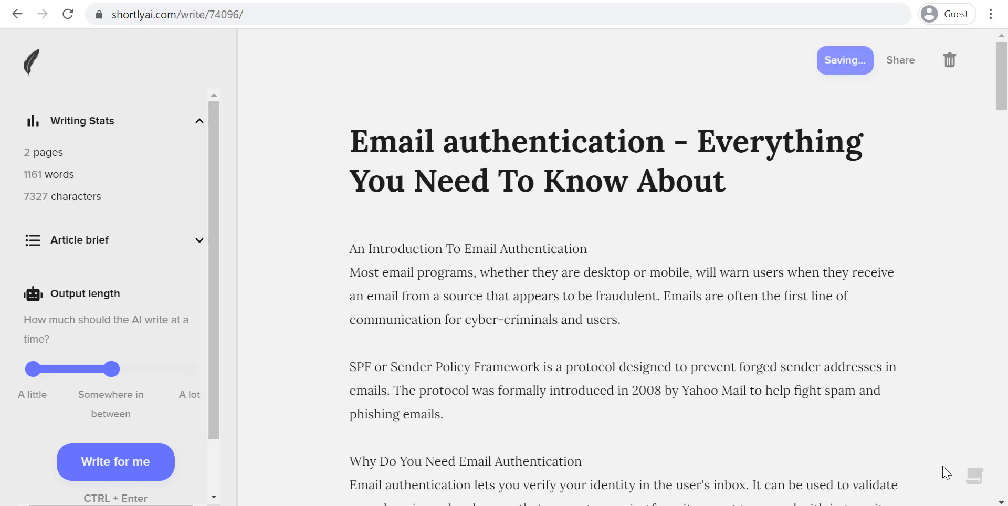
- Show the command cheatsheet and paste a copy of the SPF or Sender Policy Framework paragraph below the original, separated by a blank line
{"action": "left_click", "coordinate": [977, 484]}
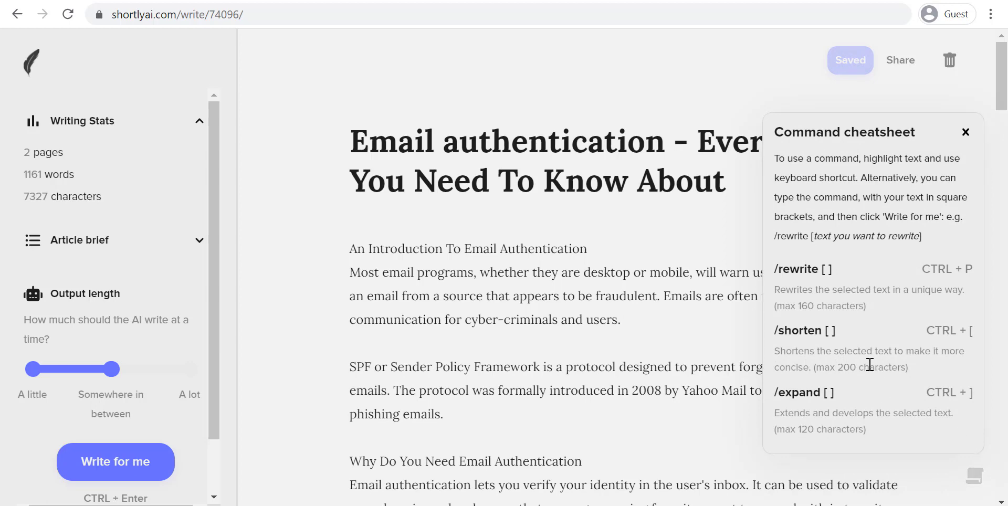
{"action": "left_click_drag", "start_coordinate": [443, 415], "coordinate": [341, 367]}
{"action": "key", "text": "ctrl+c"}
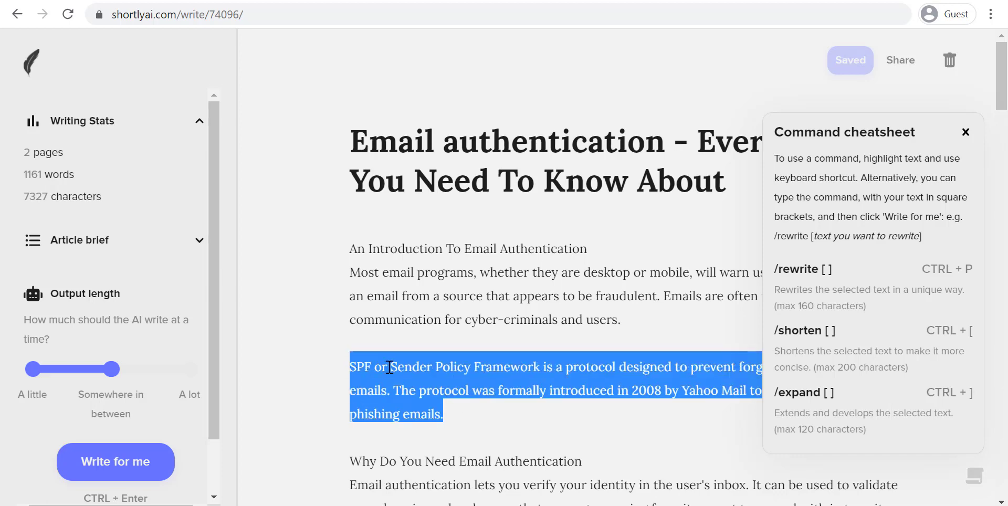
{"action": "scroll", "coordinate": [467, 410], "scroll_direction": "down", "scroll_amount": 5}
{"action": "left_click", "coordinate": [466, 170]}
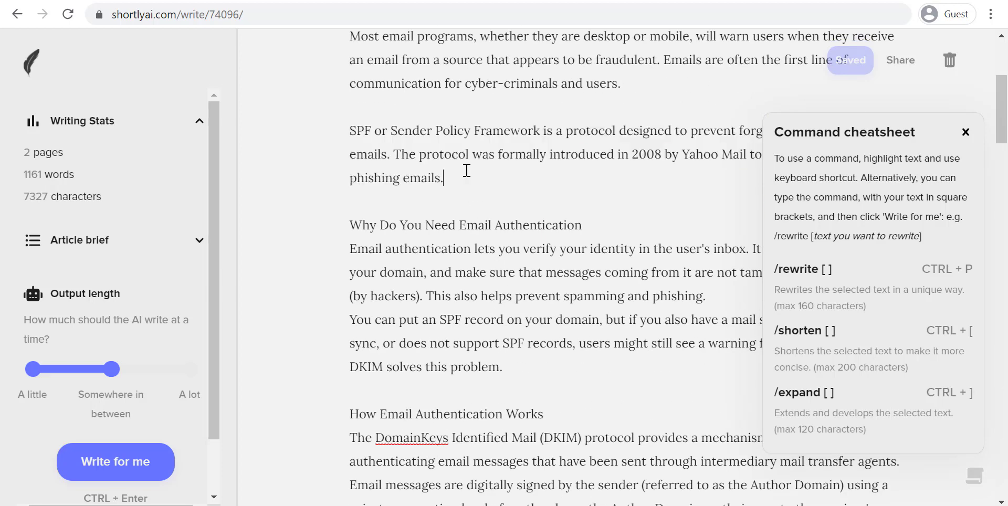
{"action": "key", "text": "Return"}
{"action": "key", "text": "Return"}
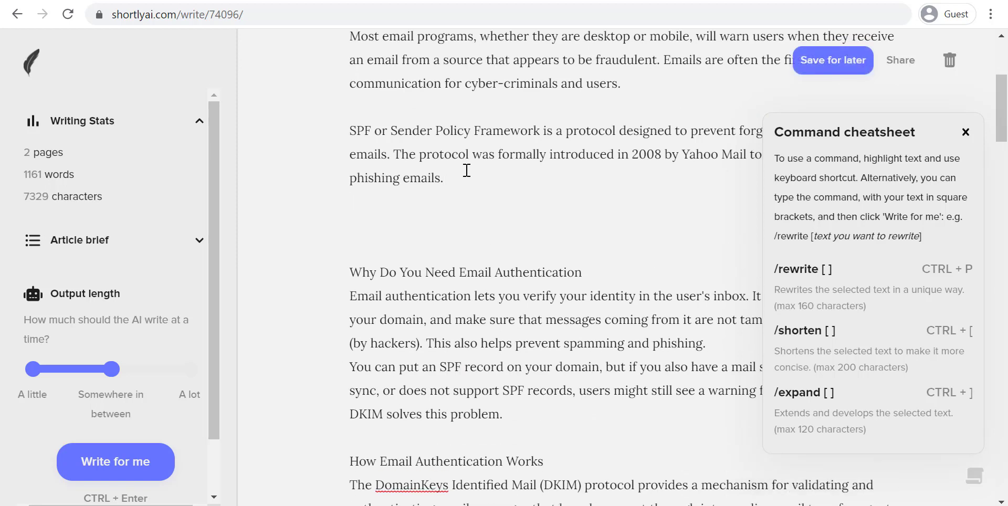
{"action": "key", "text": "ctrl+v"}
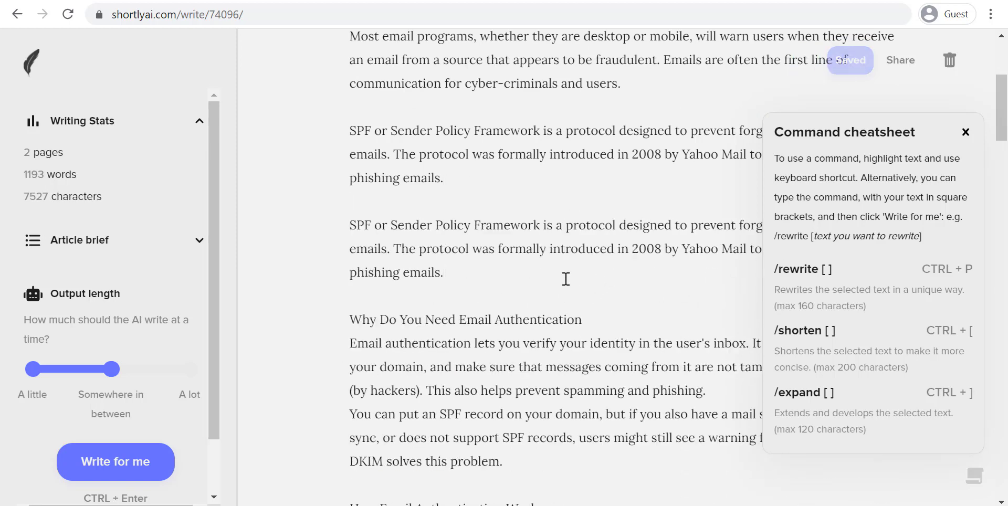
- Shorten the copied SPF paragraph with the /shorten command, close the cheatsheet, and check the shortened sentence against the original
{"action": "left_click_drag", "start_coordinate": [455, 270], "coordinate": [353, 227]}
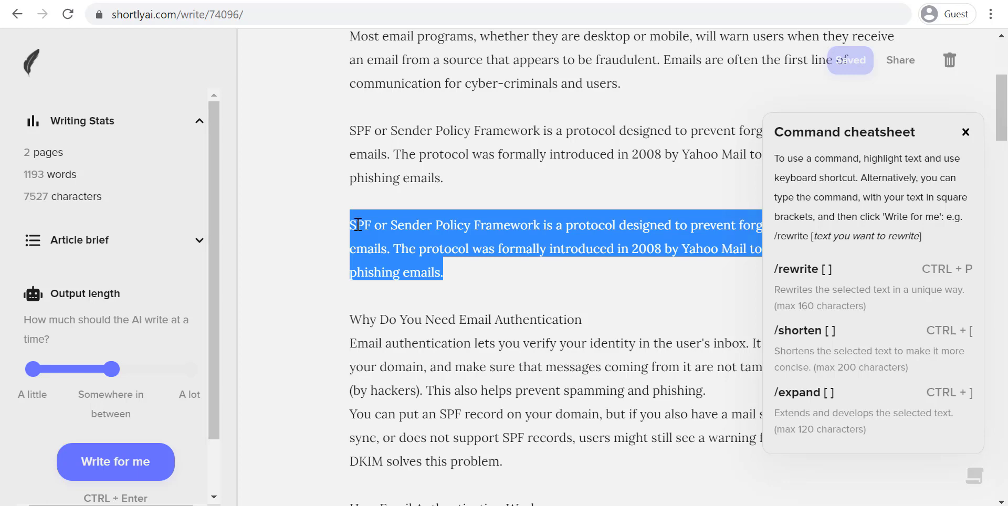
{"action": "key", "text": "ctrl+bracketleft"}
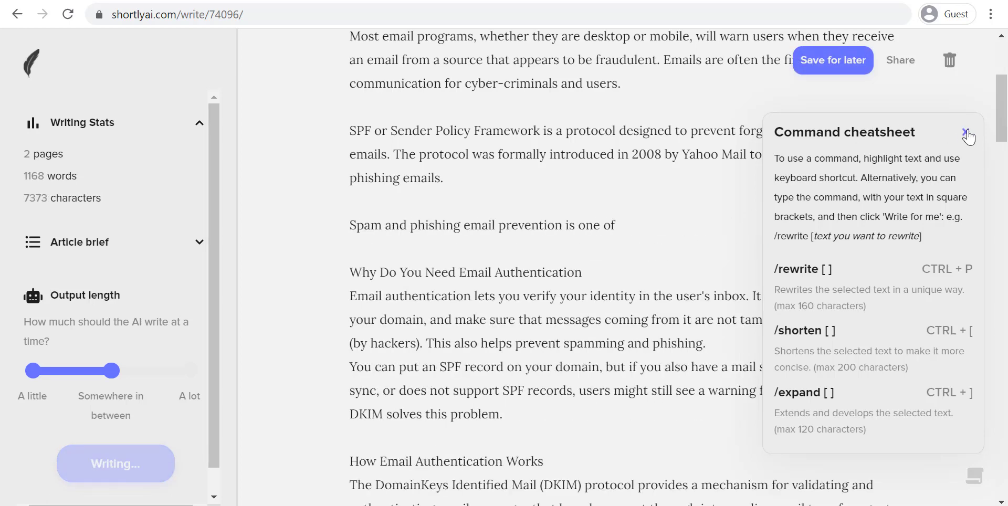
{"action": "left_click", "coordinate": [966, 133]}
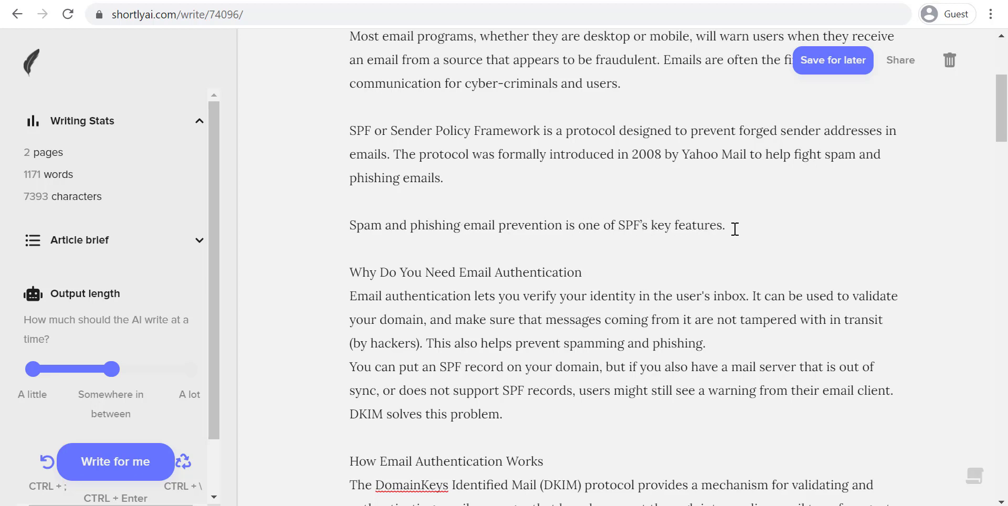
{"action": "left_click_drag", "start_coordinate": [735, 229], "coordinate": [344, 229]}
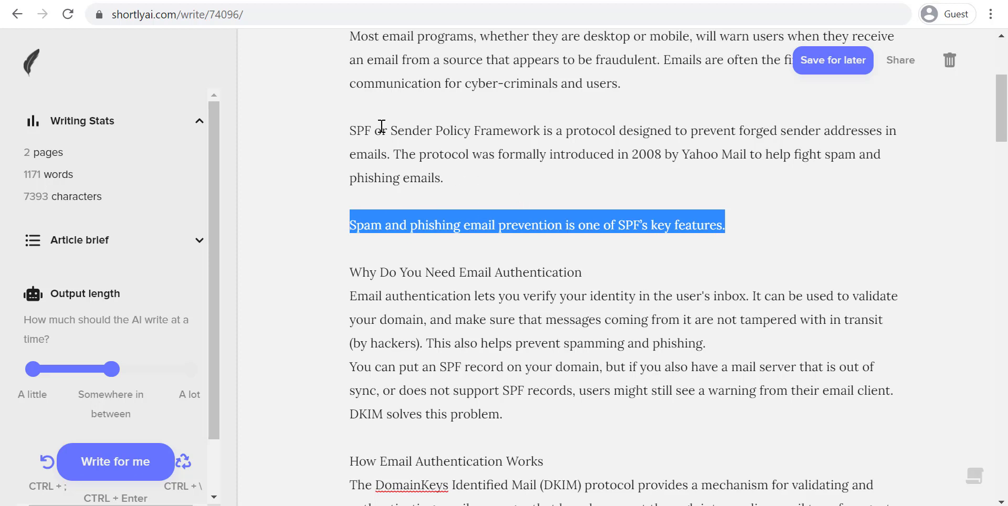
{"action": "left_click", "coordinate": [777, 227]}
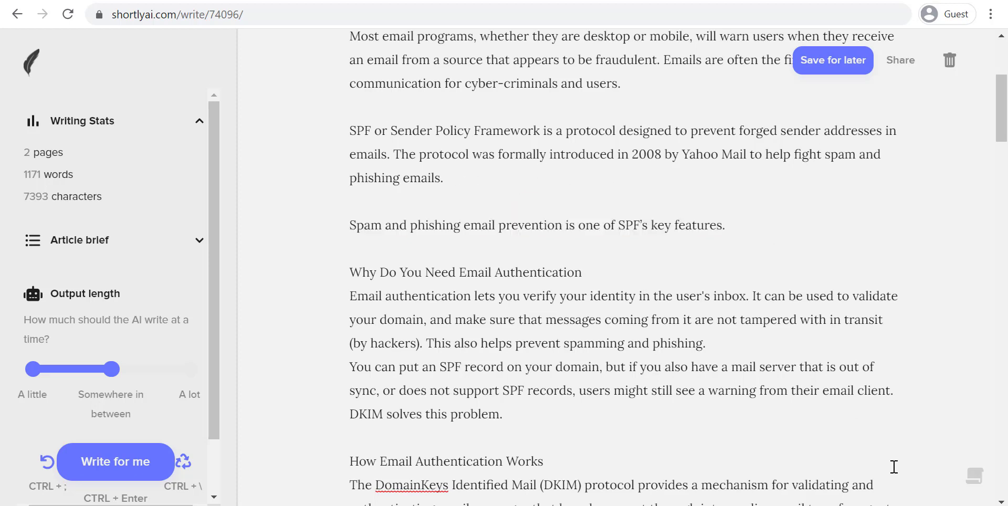
- Show the command cheatsheet again and place another copy of the SPF paragraph below the original, separated by a blank line
{"action": "left_click", "coordinate": [972, 476]}
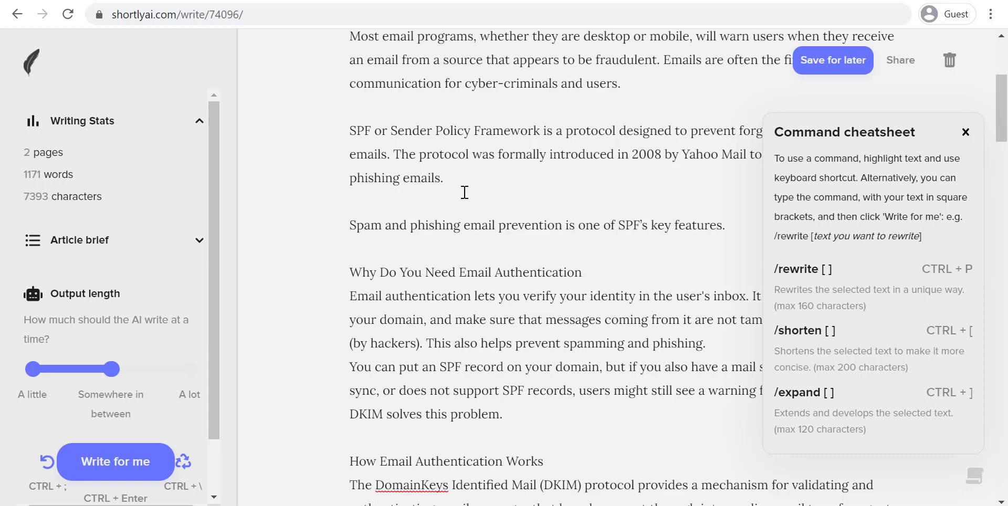
{"action": "left_click_drag", "start_coordinate": [444, 179], "coordinate": [351, 137]}
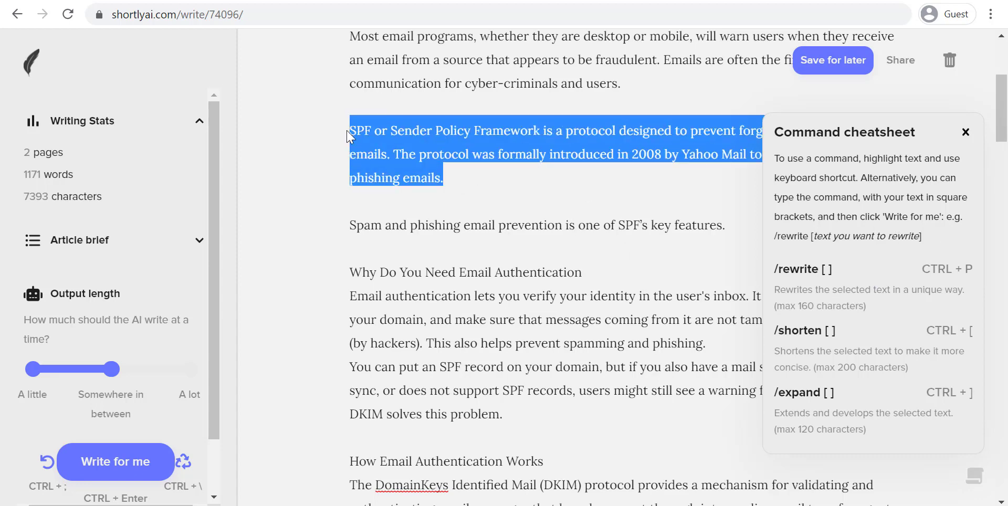
{"action": "left_click_drag", "start_coordinate": [456, 174], "coordinate": [356, 131]}
{"action": "key", "text": "ctrl+c"}
{"action": "left_click", "coordinate": [466, 183]}
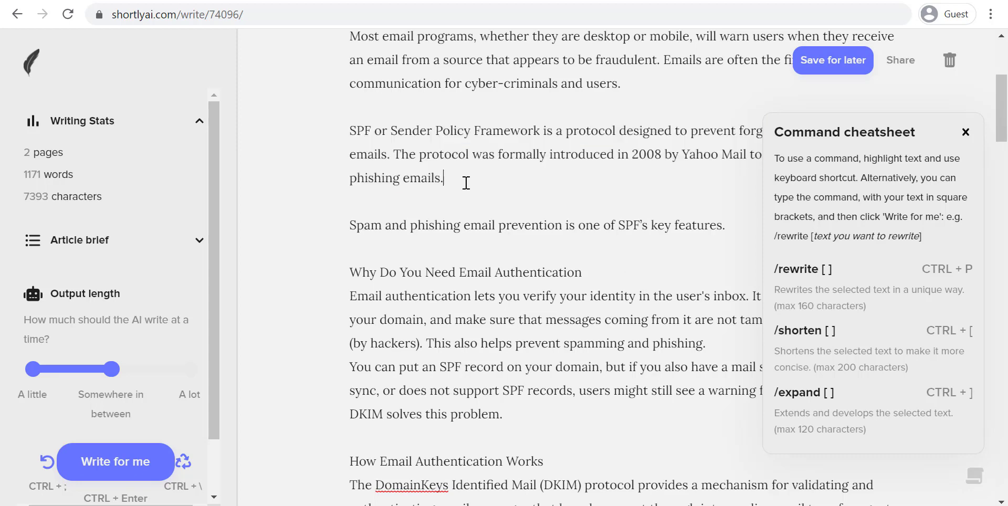
{"action": "key", "text": "Return"}
{"action": "scroll", "coordinate": [466, 183], "scroll_direction": "down", "scroll_amount": 3}
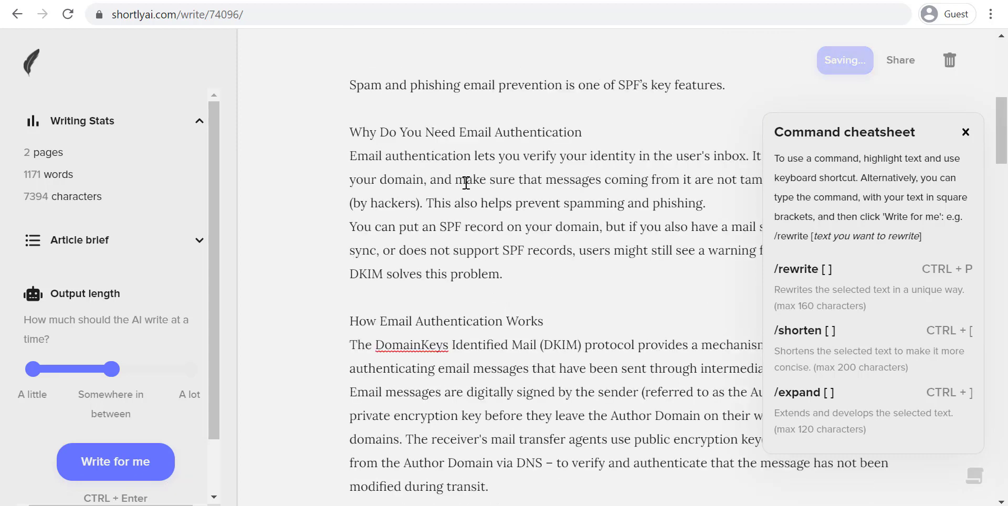
{"action": "key", "text": "ctrl+v"}
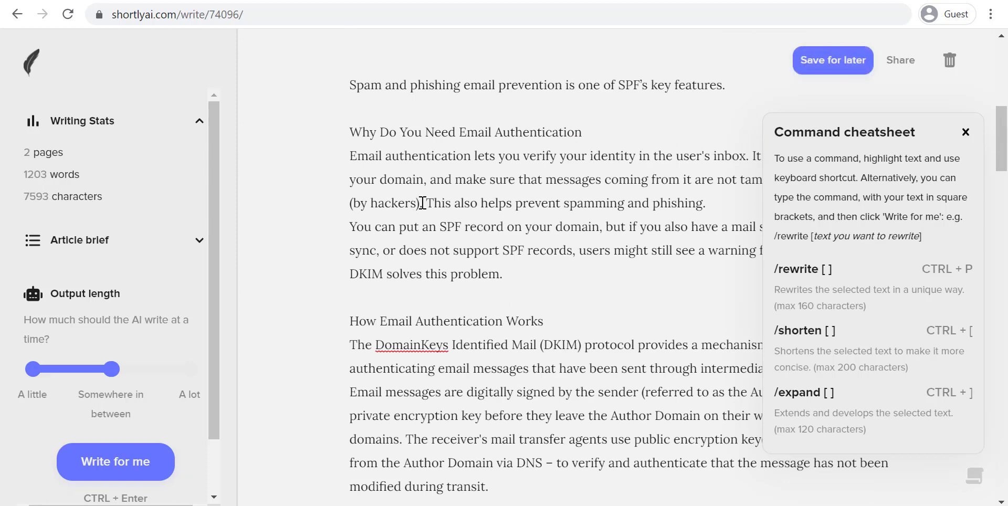
{"action": "scroll", "coordinate": [465, 196], "scroll_direction": "up", "scroll_amount": 5}
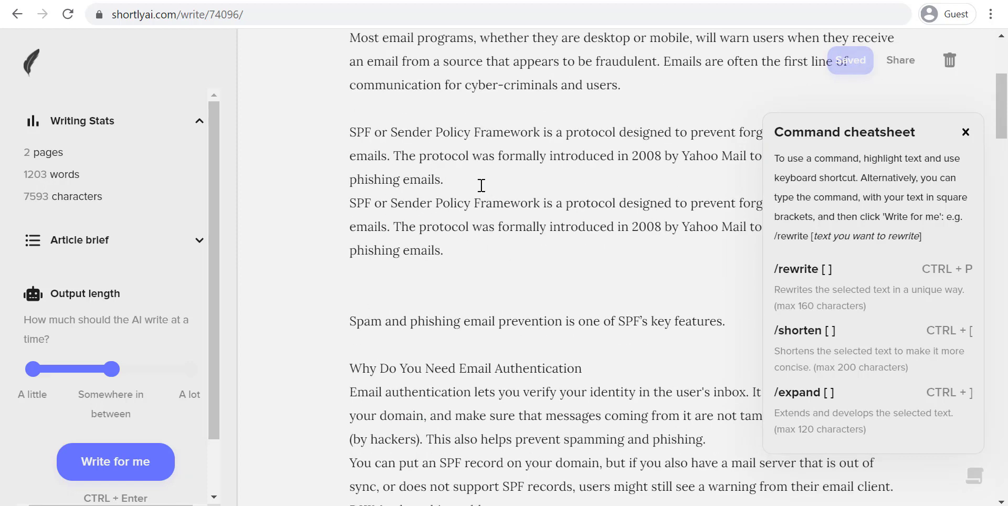
{"action": "key", "text": "Return"}
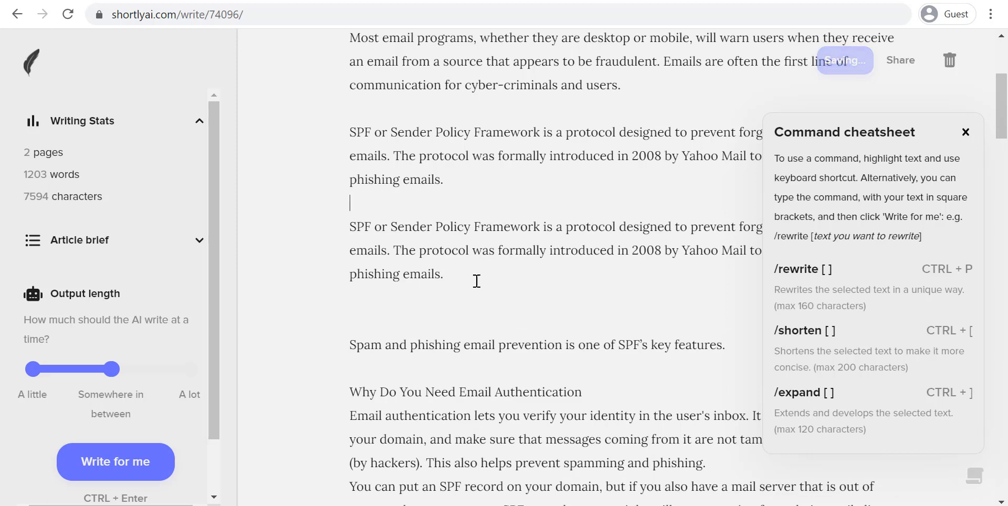
- Apply the /rewrite command to the new copy of the SPF paragraph and close the command cheatsheet
{"action": "left_click", "coordinate": [459, 277]}
{"action": "left_click_drag", "start_coordinate": [460, 277], "coordinate": [347, 234]}
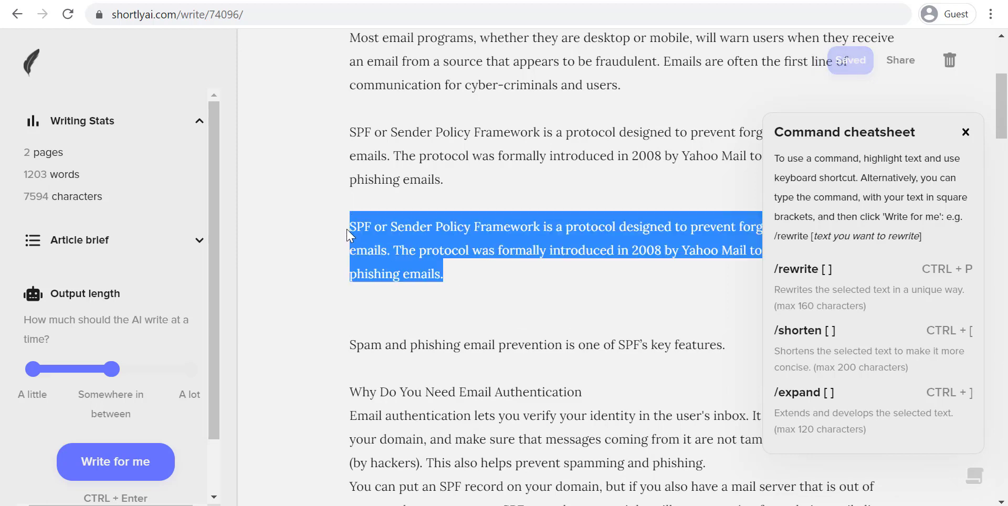
{"action": "key", "text": "ctrl+p"}
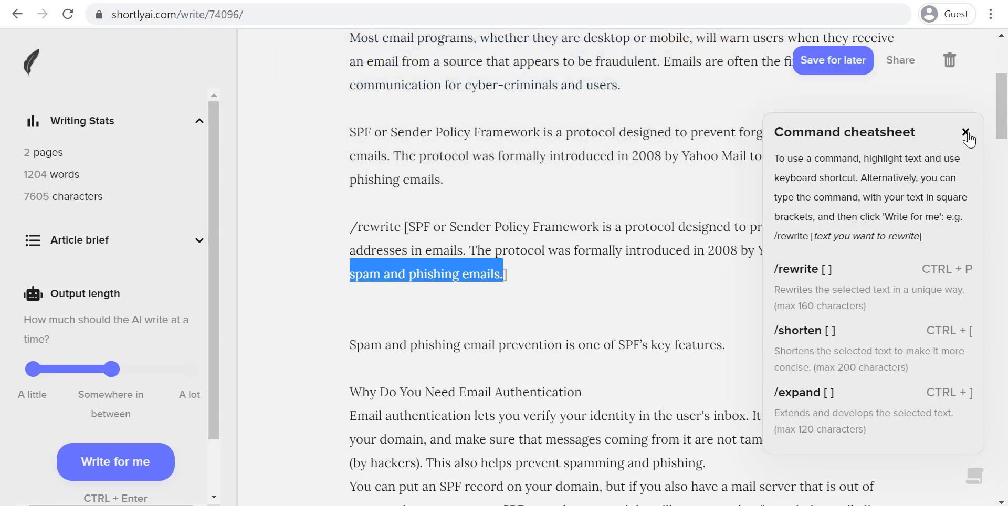
{"action": "left_click", "coordinate": [967, 133]}
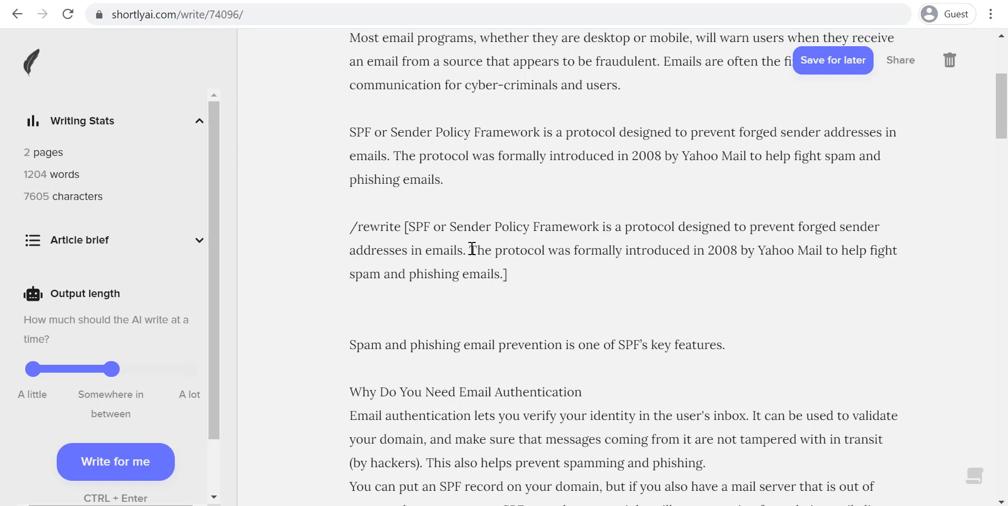
- Delete the sentence about the 2008 Yahoo Mail introduction and the trailing space from the text in the /rewrite command
{"action": "left_click_drag", "start_coordinate": [469, 250], "coordinate": [502, 272]}
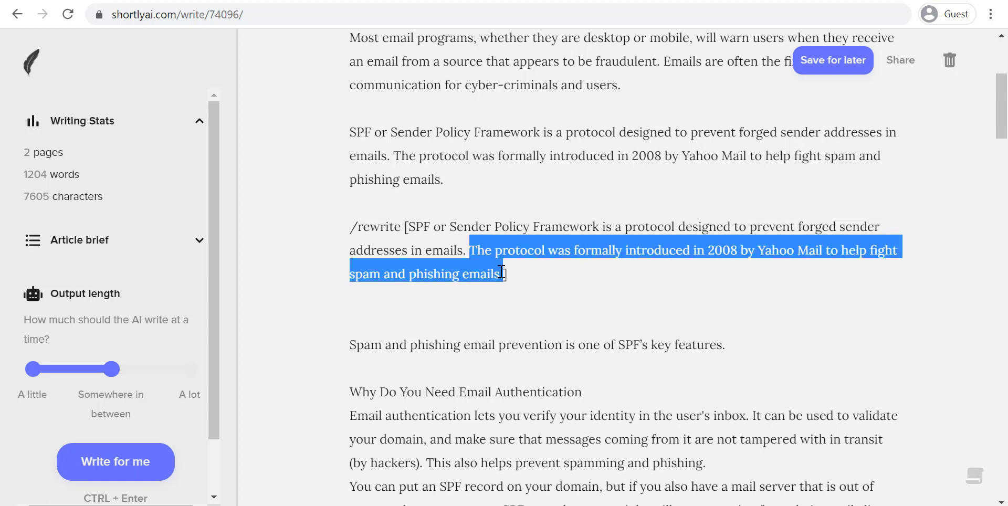
{"action": "key", "text": "BackSpace"}
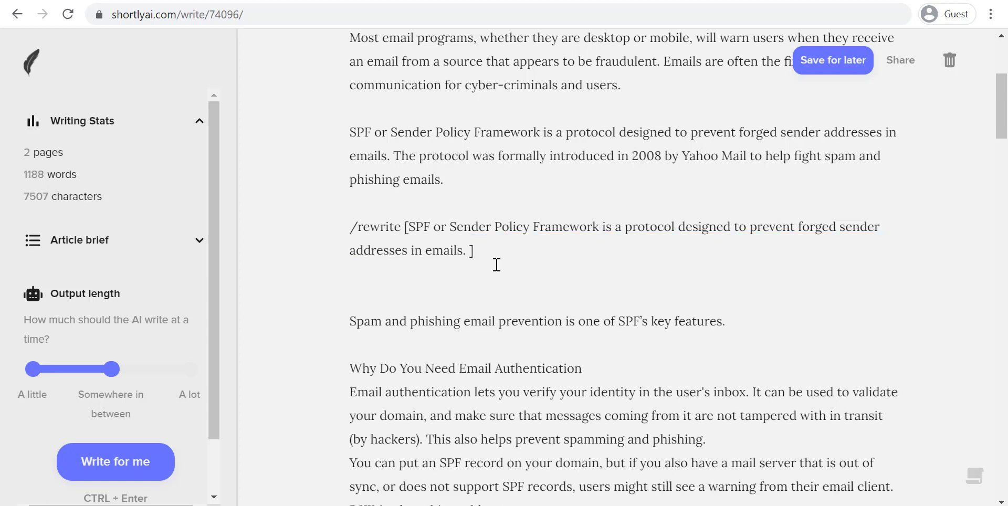
{"action": "key", "text": "BackSpace"}
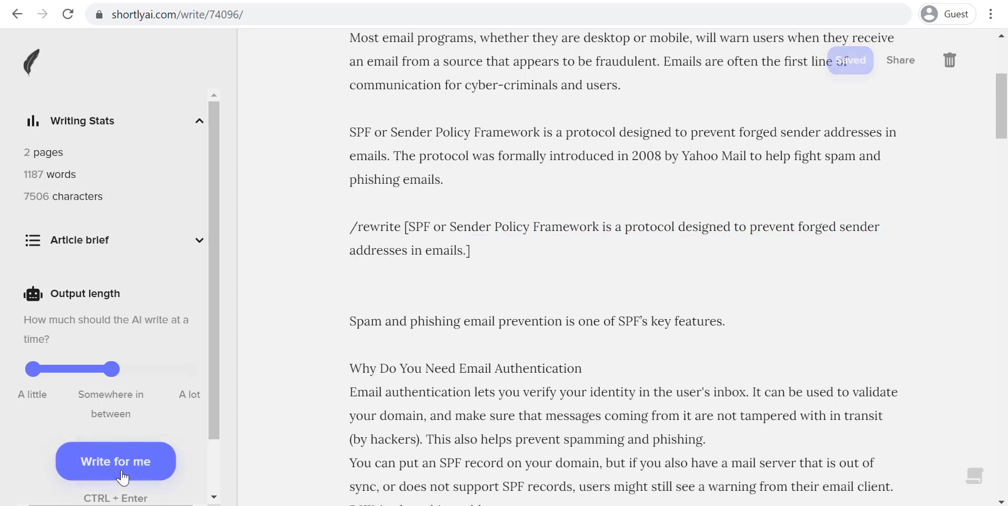
- Generate the AI output for the /rewrite command containing the trimmed SPF sentence
{"action": "left_click", "coordinate": [125, 468]}
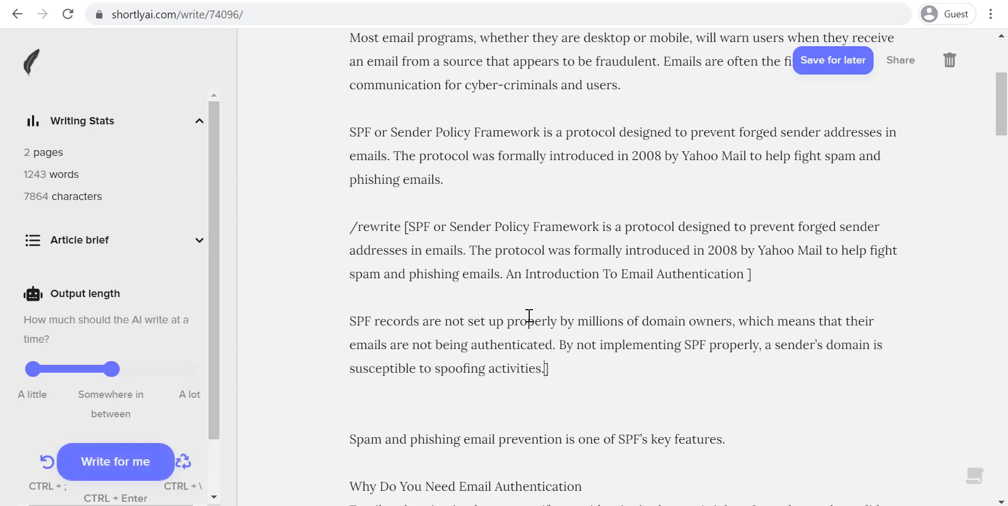
{"action": "left_click", "coordinate": [406, 226]}
- Close the command cheatsheet and save the email authentication article
{"action": "scroll", "coordinate": [947, 478], "scroll_direction": "down", "scroll_amount": 12}
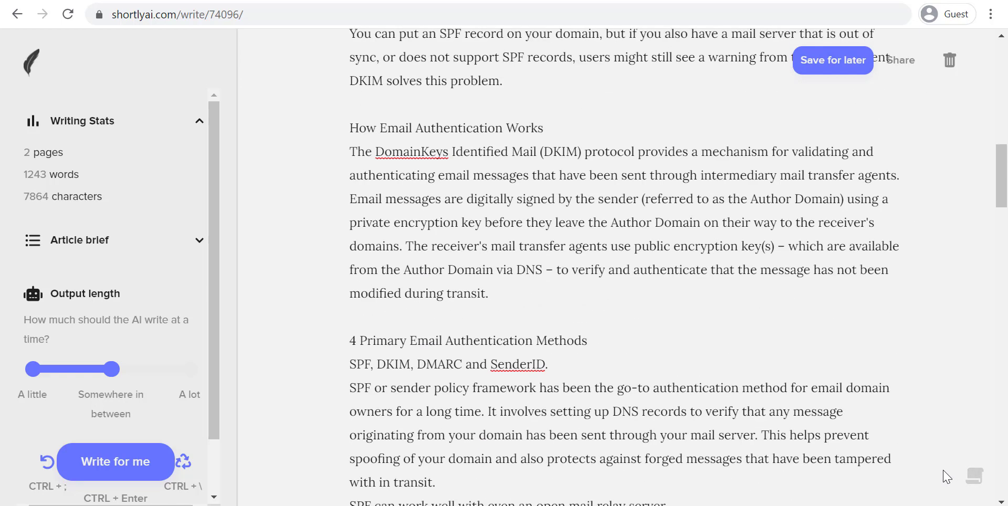
{"action": "scroll", "coordinate": [968, 487], "scroll_direction": "down", "scroll_amount": 4}
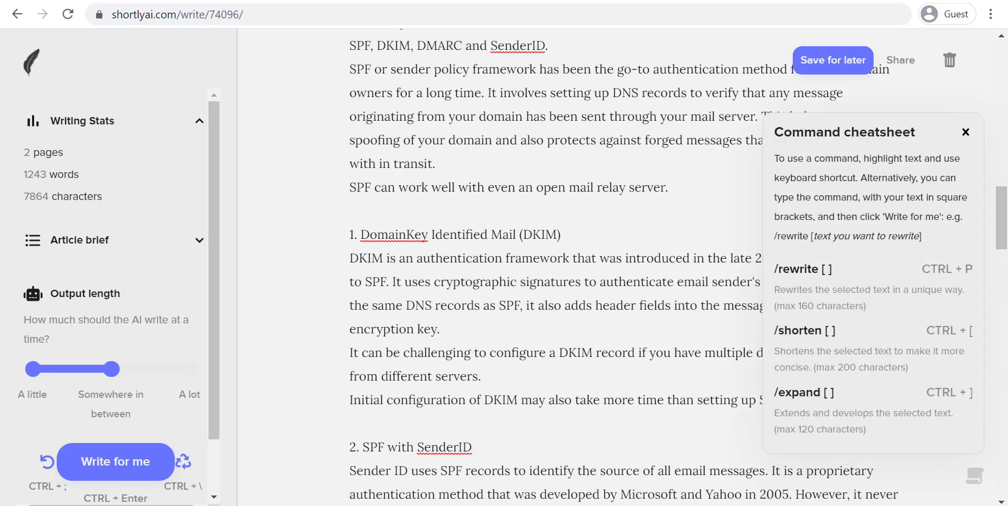
{"action": "left_click", "coordinate": [965, 133]}
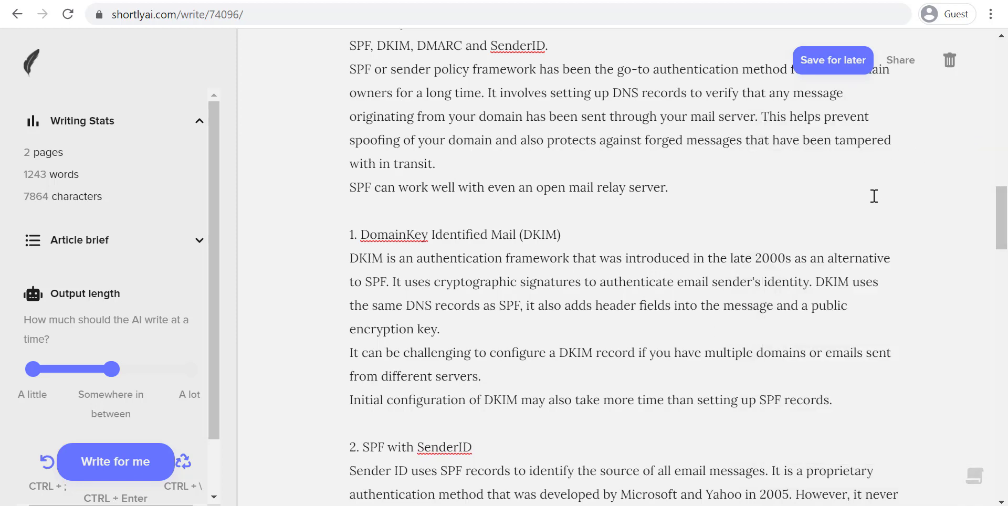
{"action": "left_click", "coordinate": [835, 66]}
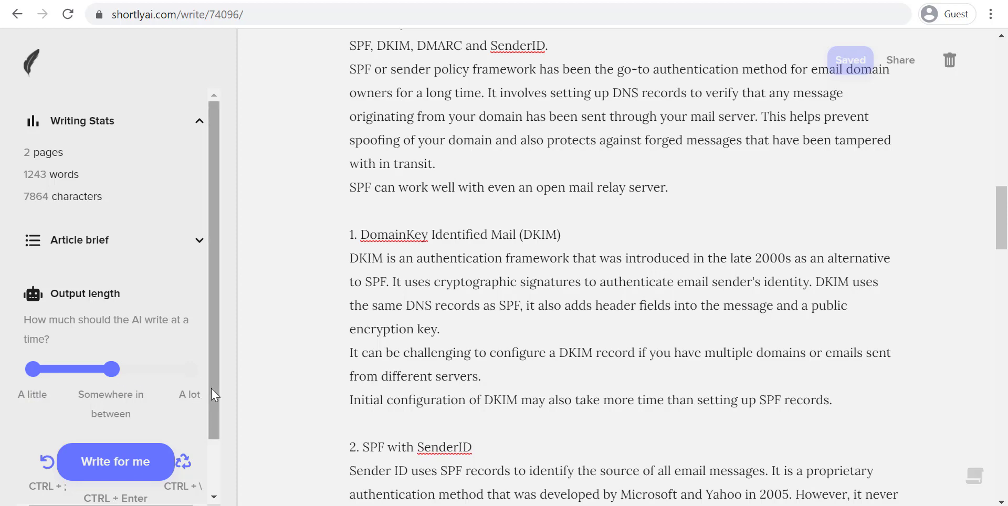
- Review the output length options and the article from its title through the section on why email authentication is needed
{"action": "left_click_drag", "start_coordinate": [211, 388], "coordinate": [213, 422]}
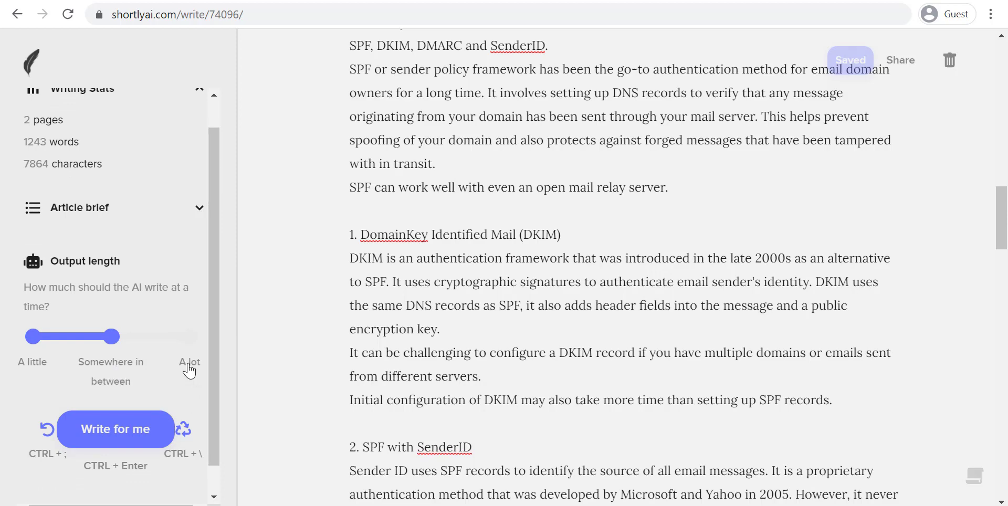
{"action": "scroll", "coordinate": [614, 344], "scroll_direction": "up", "scroll_amount": 15}
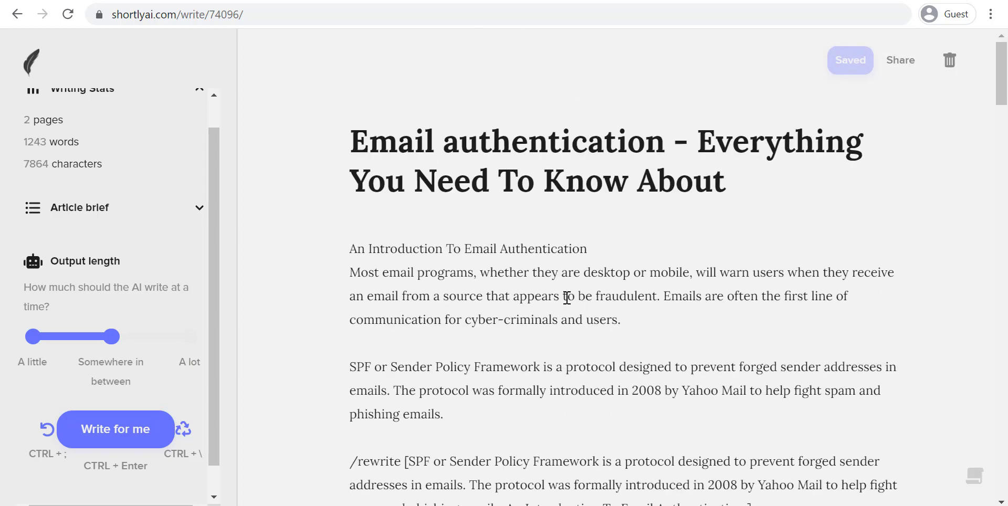
{"action": "scroll", "coordinate": [589, 309], "scroll_direction": "down", "scroll_amount": 9}
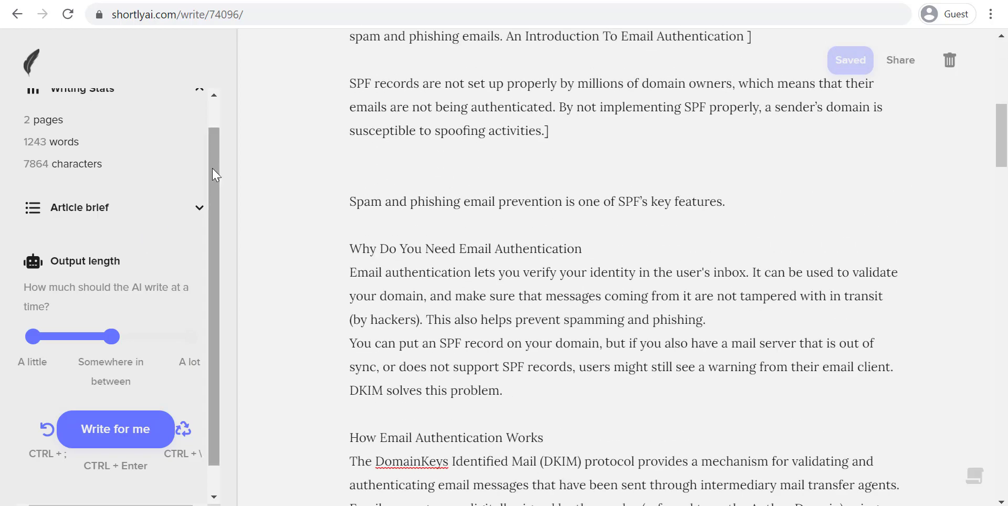
{"action": "left_click_drag", "start_coordinate": [213, 168], "coordinate": [219, 90]}
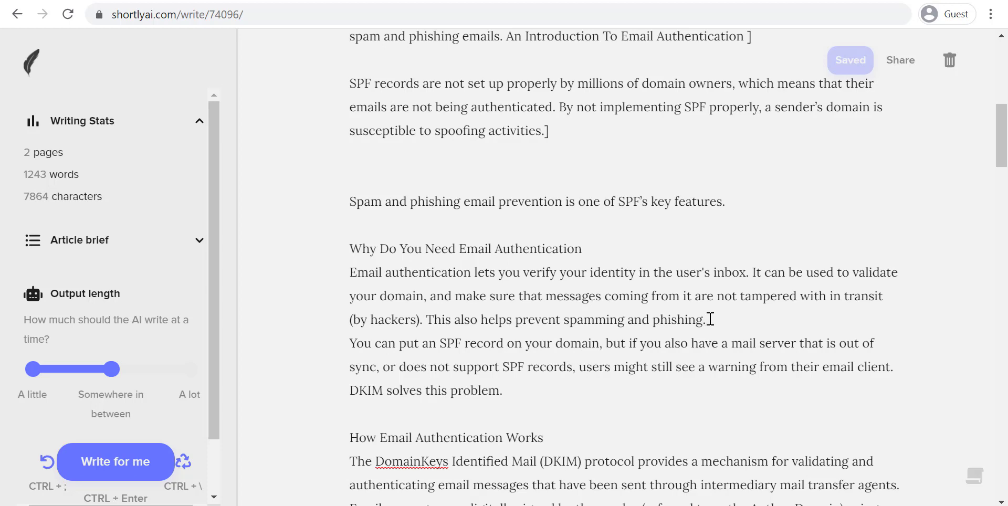
{"action": "scroll", "coordinate": [709, 319], "scroll_direction": "up", "scroll_amount": 5}
{"action": "scroll", "coordinate": [709, 318], "scroll_direction": "up", "scroll_amount": 5}
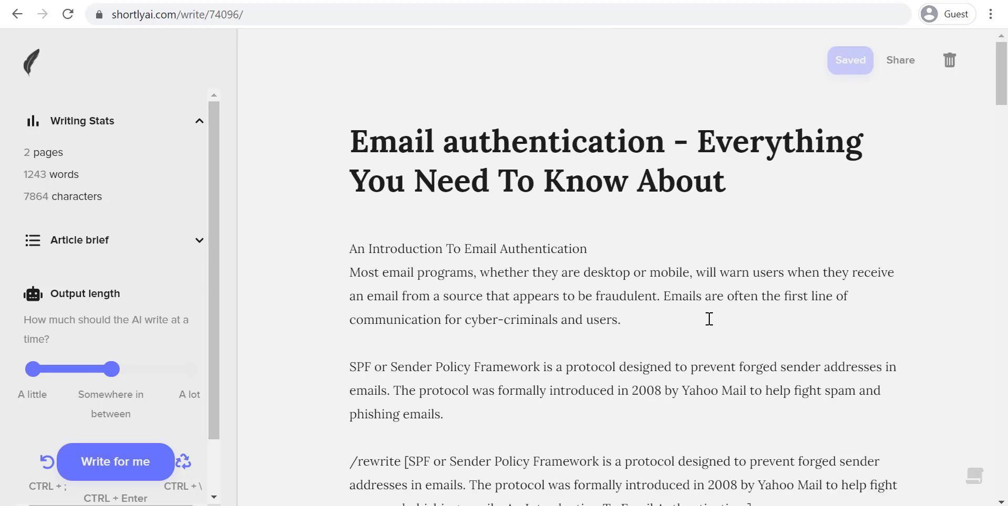